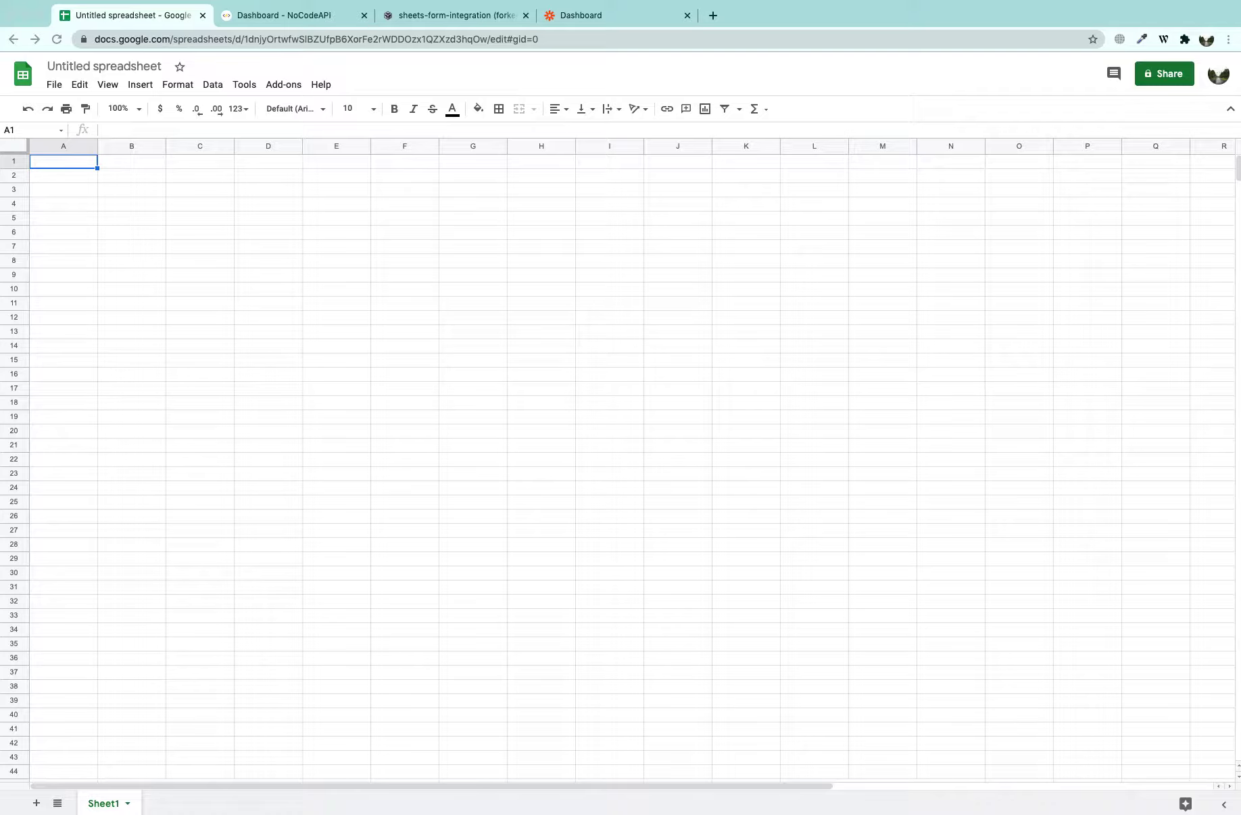
# Title the spreadsheet 'Feedback Forms' and add two more sheets
pyautogui.click(98, 64)
pyautogui.write('Fe')
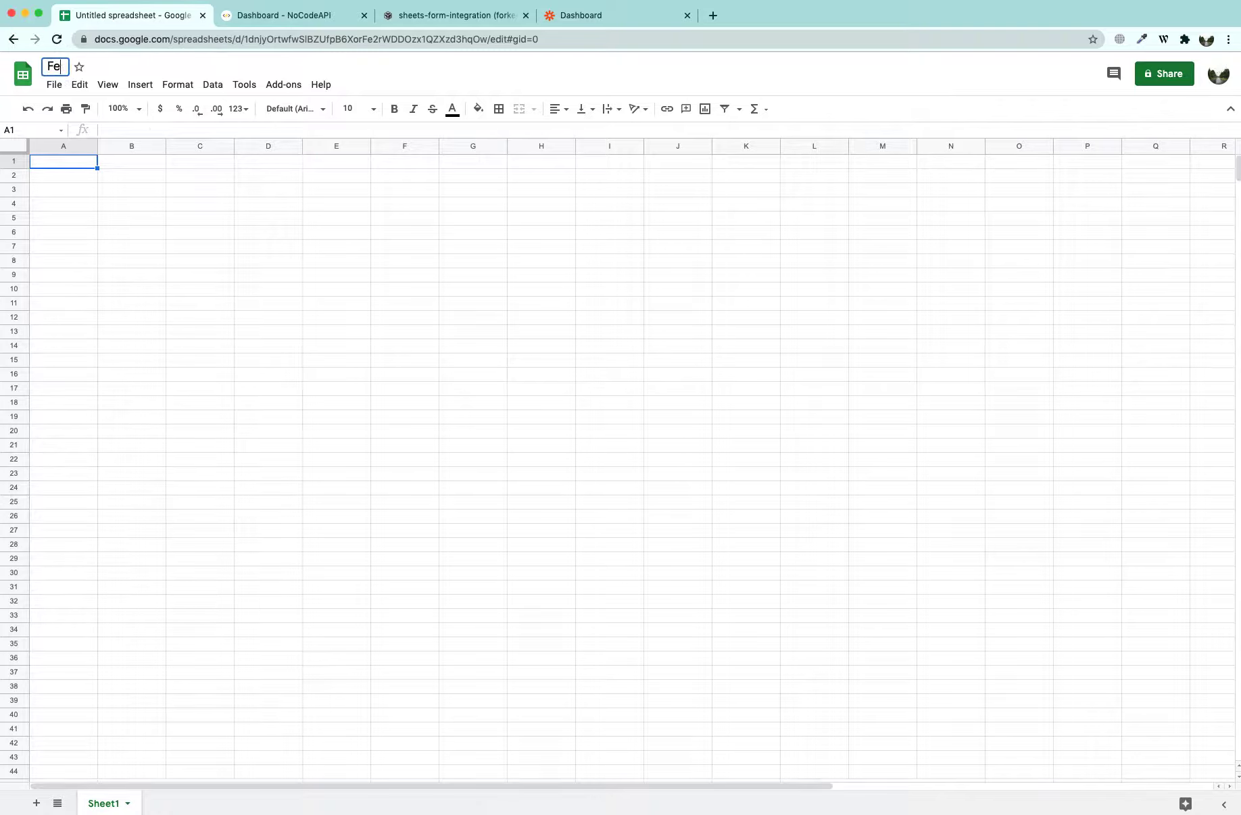
pyautogui.write('edback Forms')
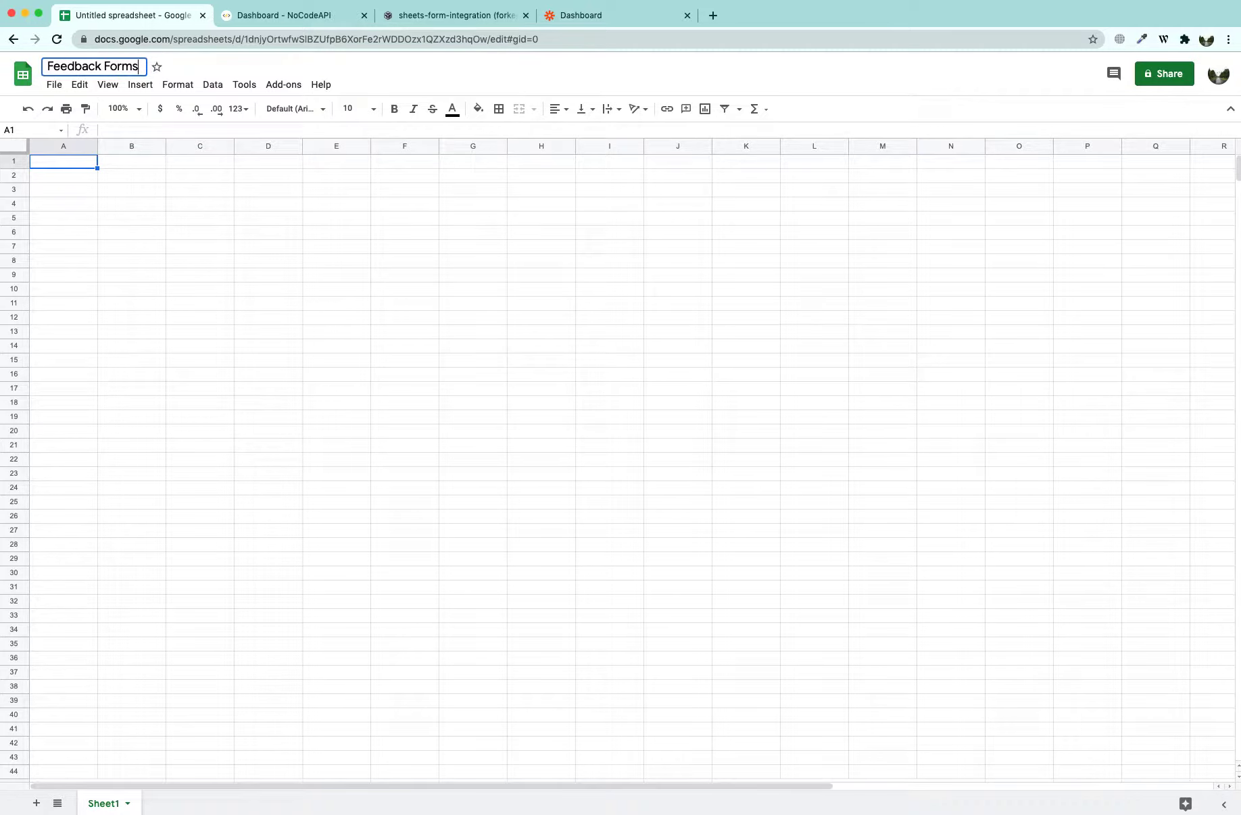
pyautogui.click(198, 375)
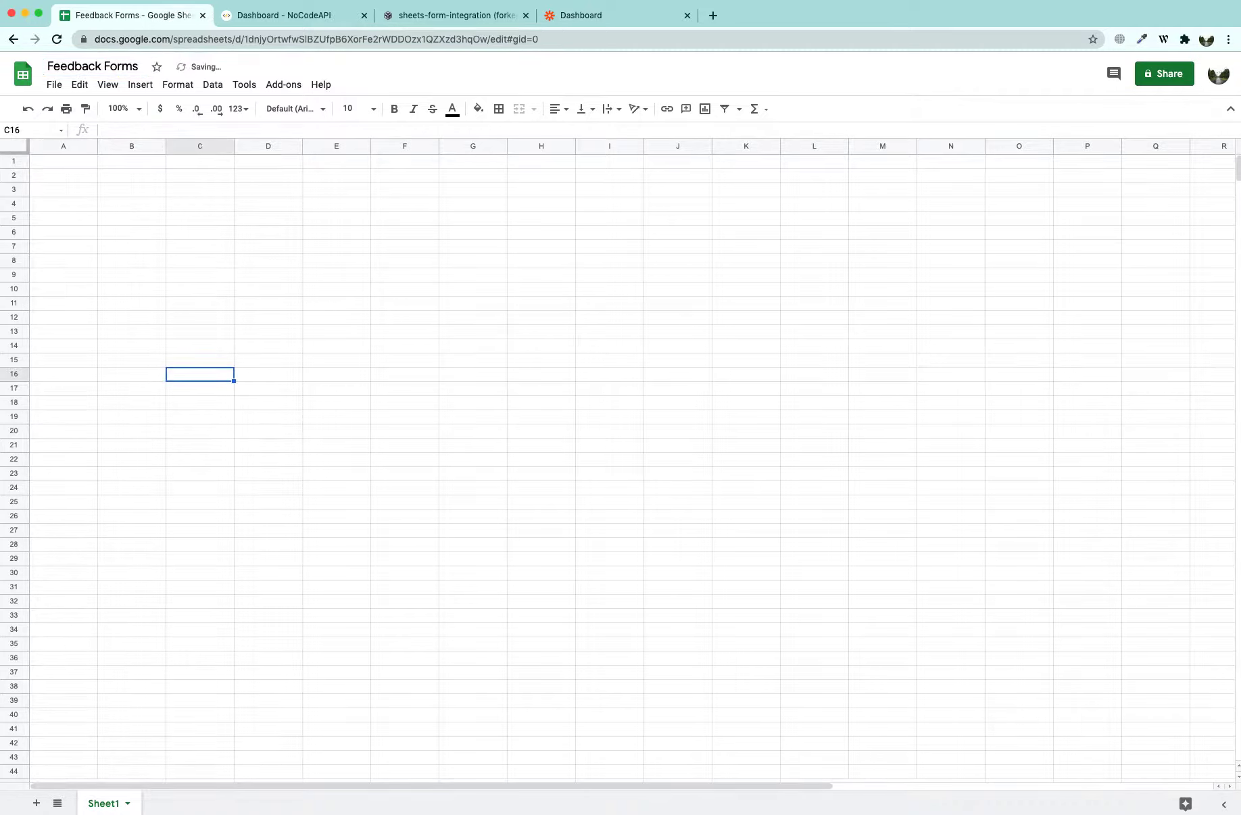
pyautogui.click(36, 804)
pyautogui.click(36, 804)
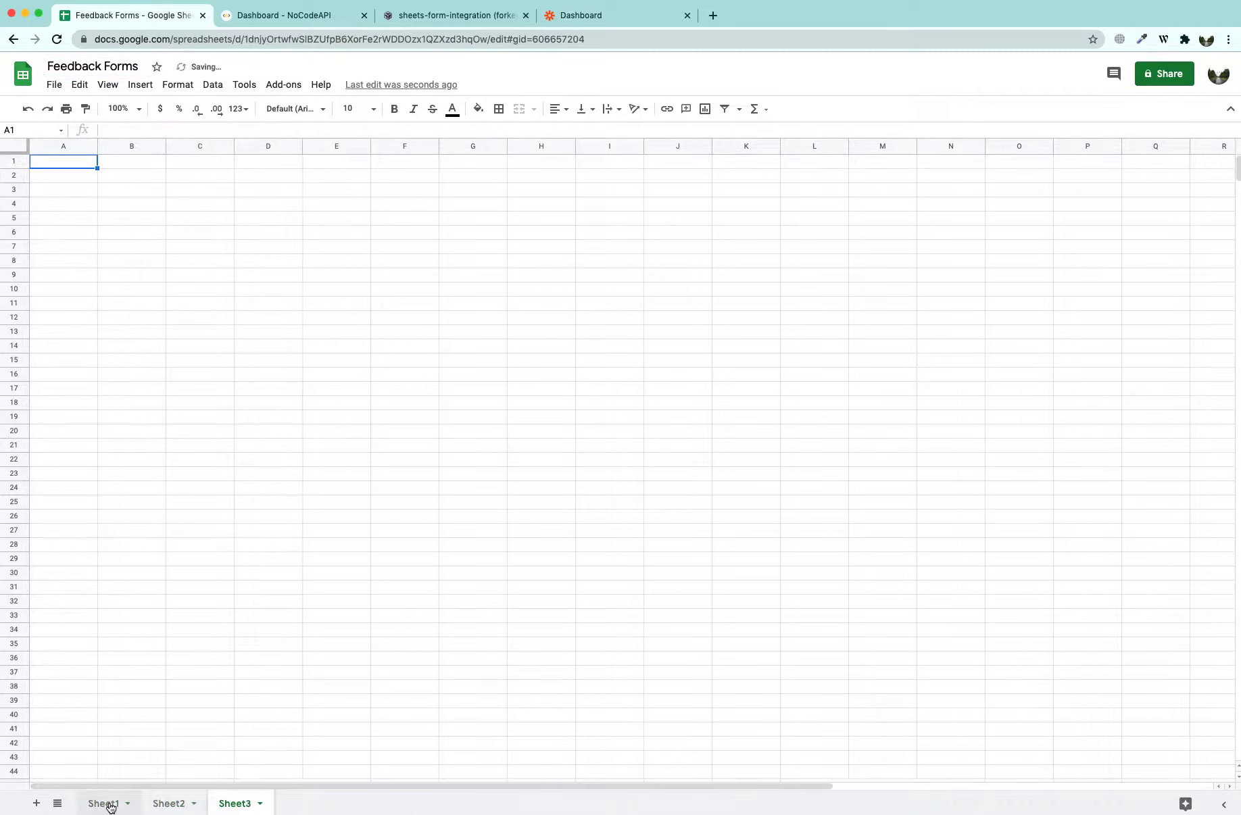
pyautogui.click(105, 804)
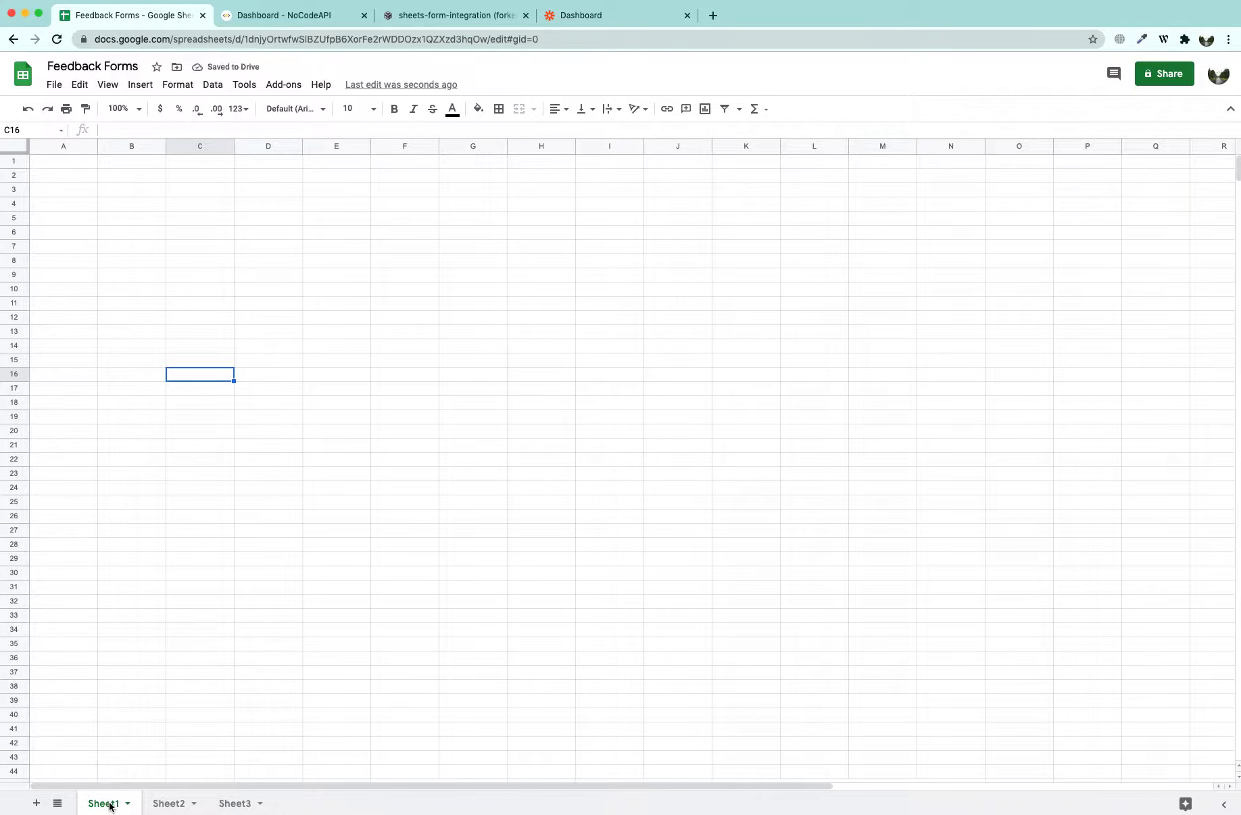
# Rename the three sheet tabs Feedback, Contact and Newsletters
pyautogui.doubleClick(108, 804)
pyautogui.write('Feedback')
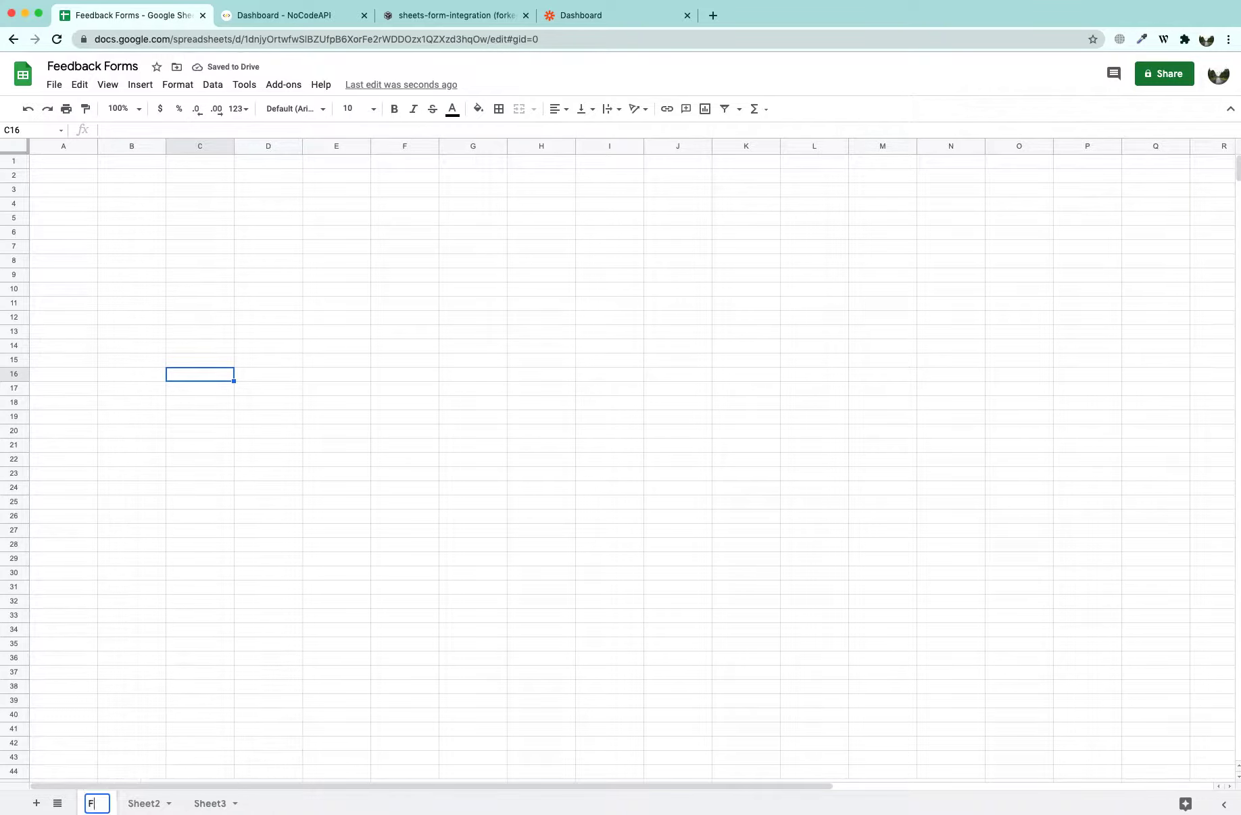
pyautogui.doubleClick(176, 804)
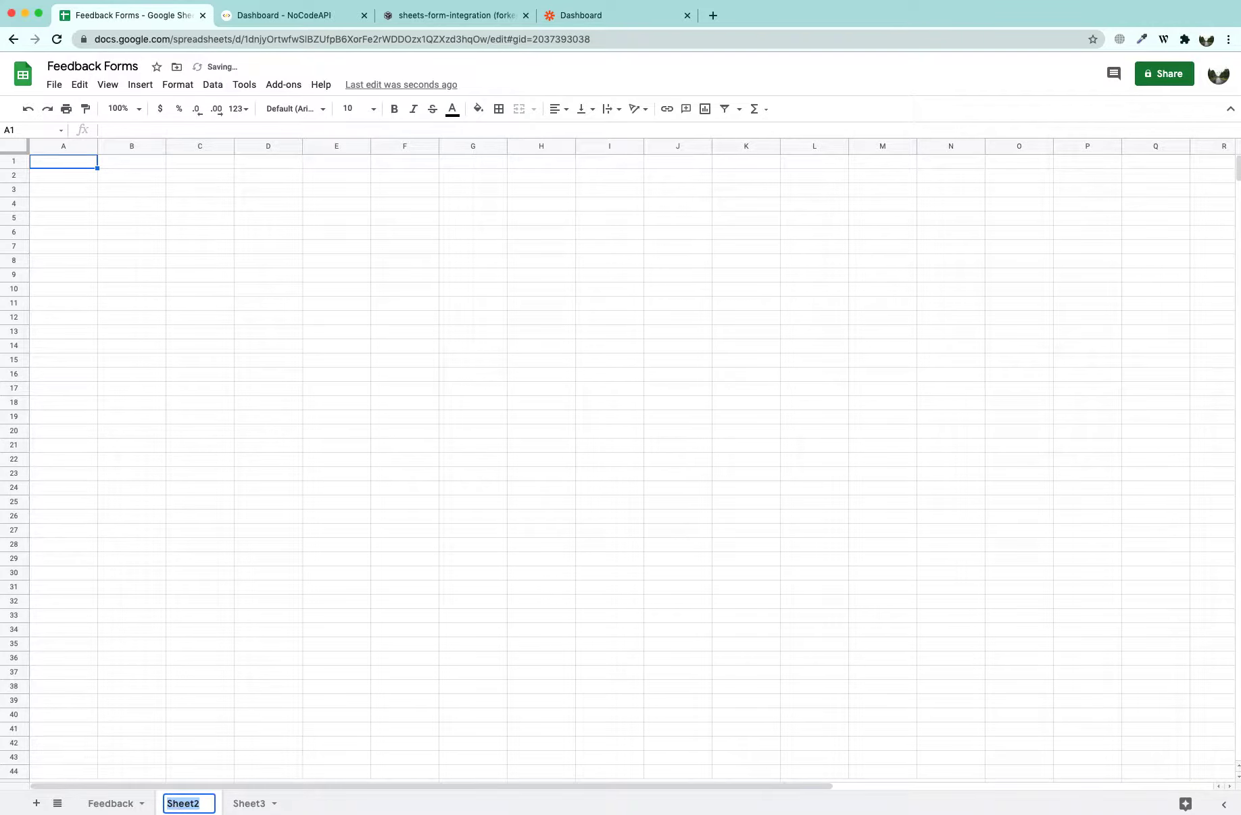
pyautogui.write('Contact')
pyautogui.doubleClick(254, 804)
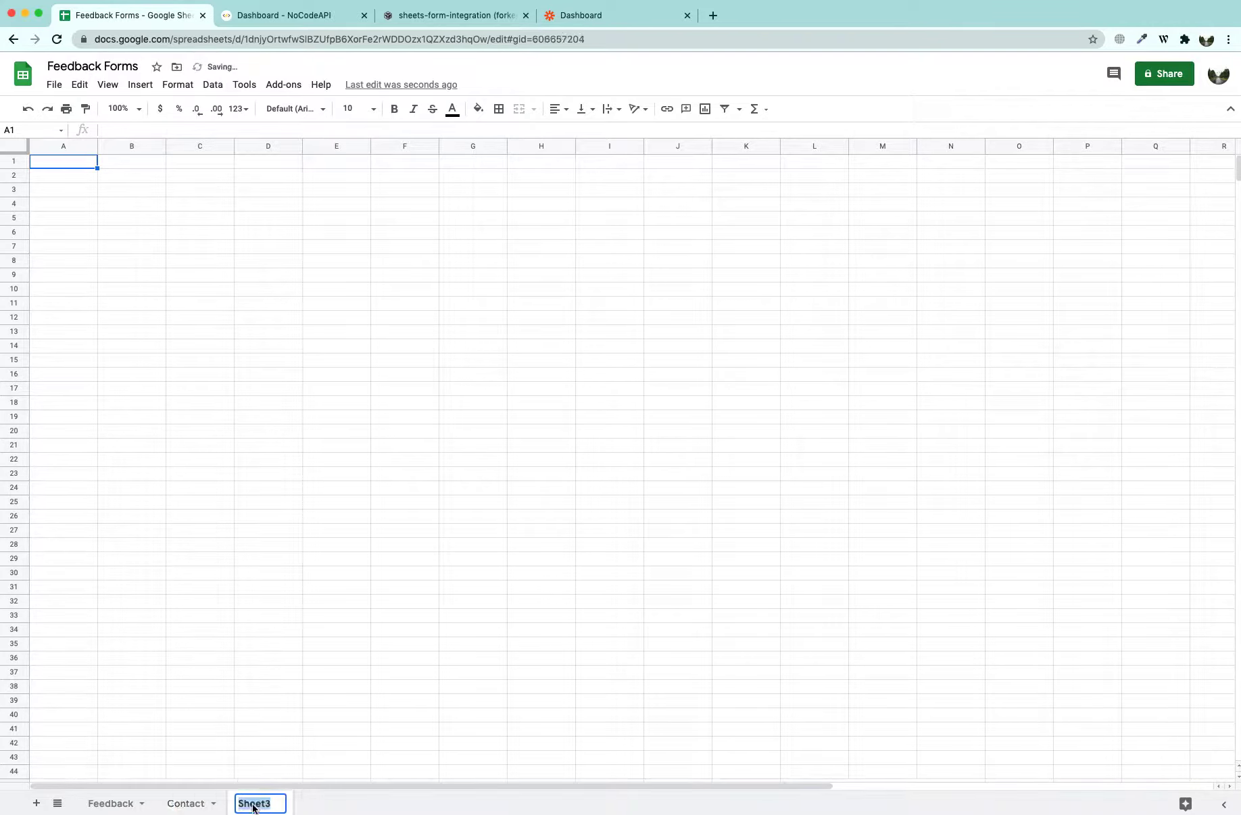
pyautogui.write('Newsletters')
pyautogui.click(286, 490)
# Check the feedback form's fields in the CodeSandbox project before writing headers
pyautogui.click(47, 162)
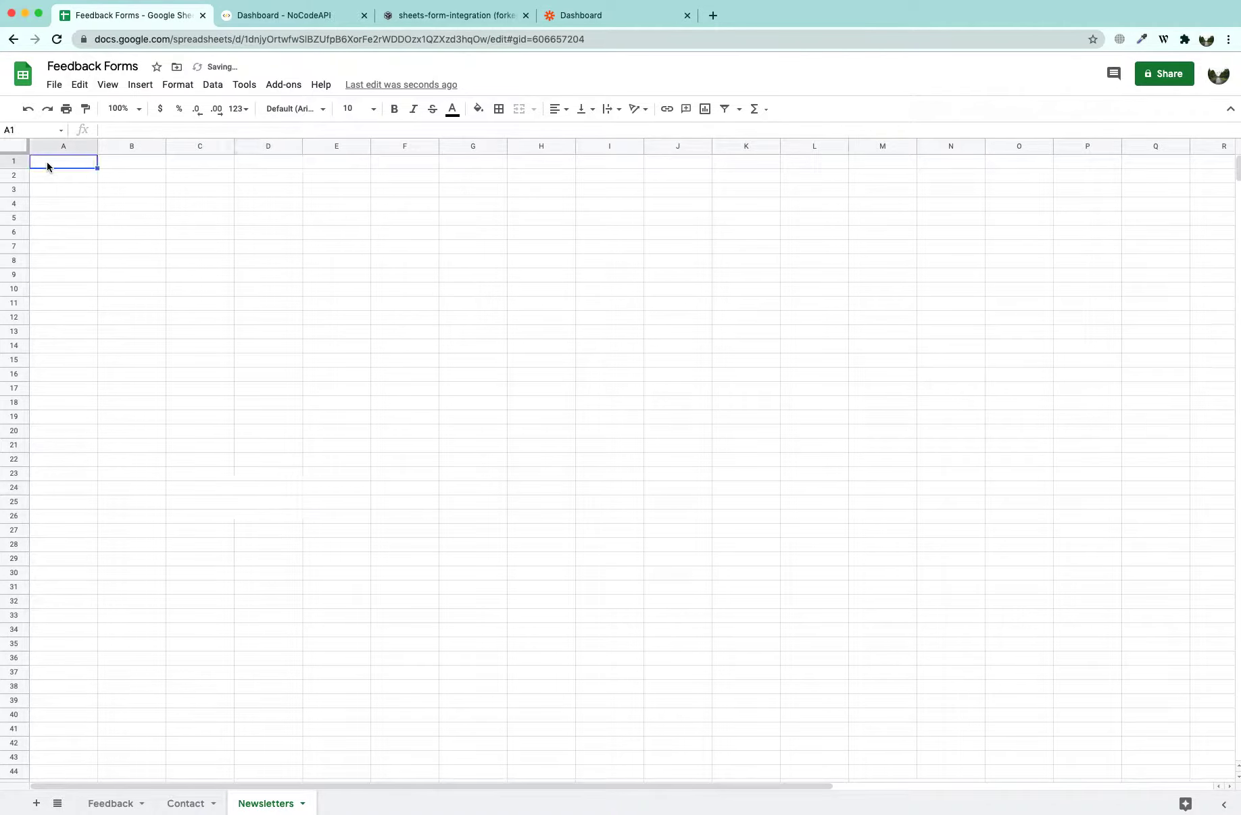
pyautogui.click(406, 14)
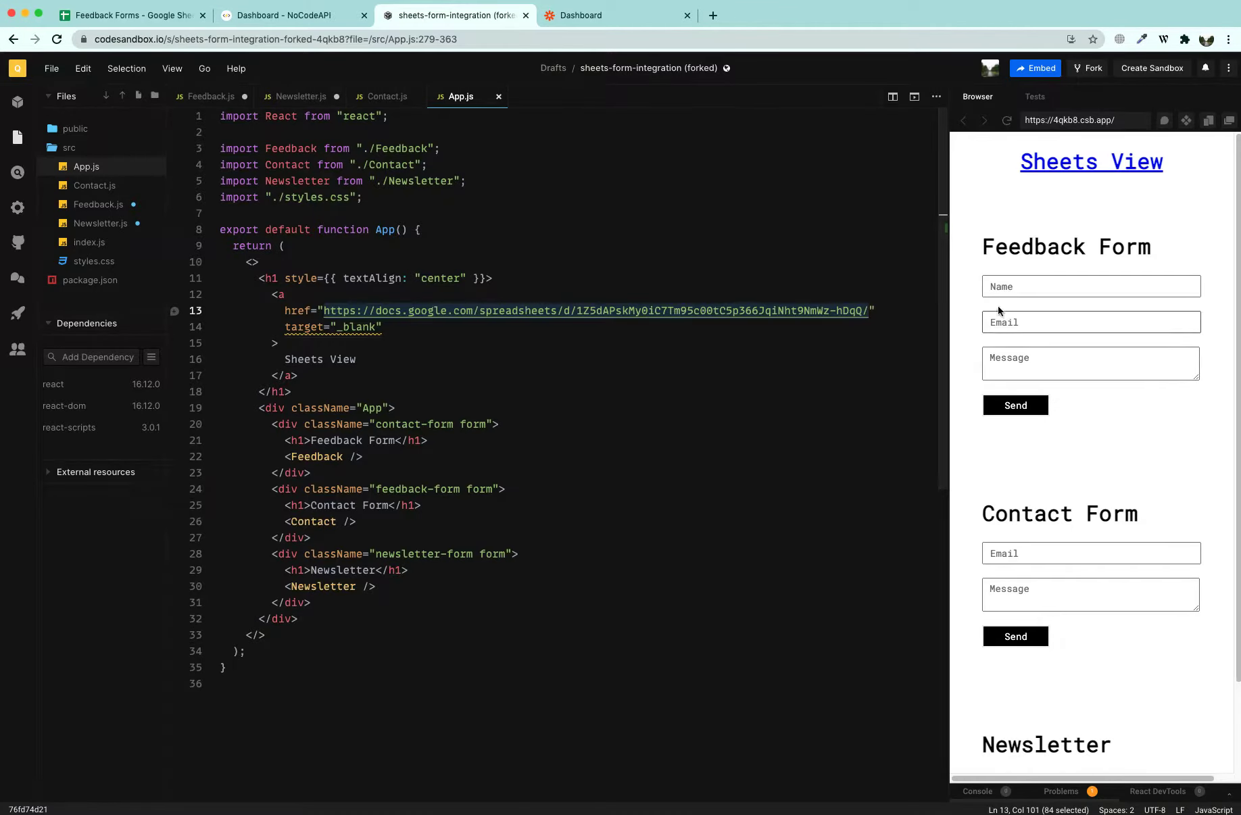
pyautogui.click(992, 286)
pyautogui.click(974, 326)
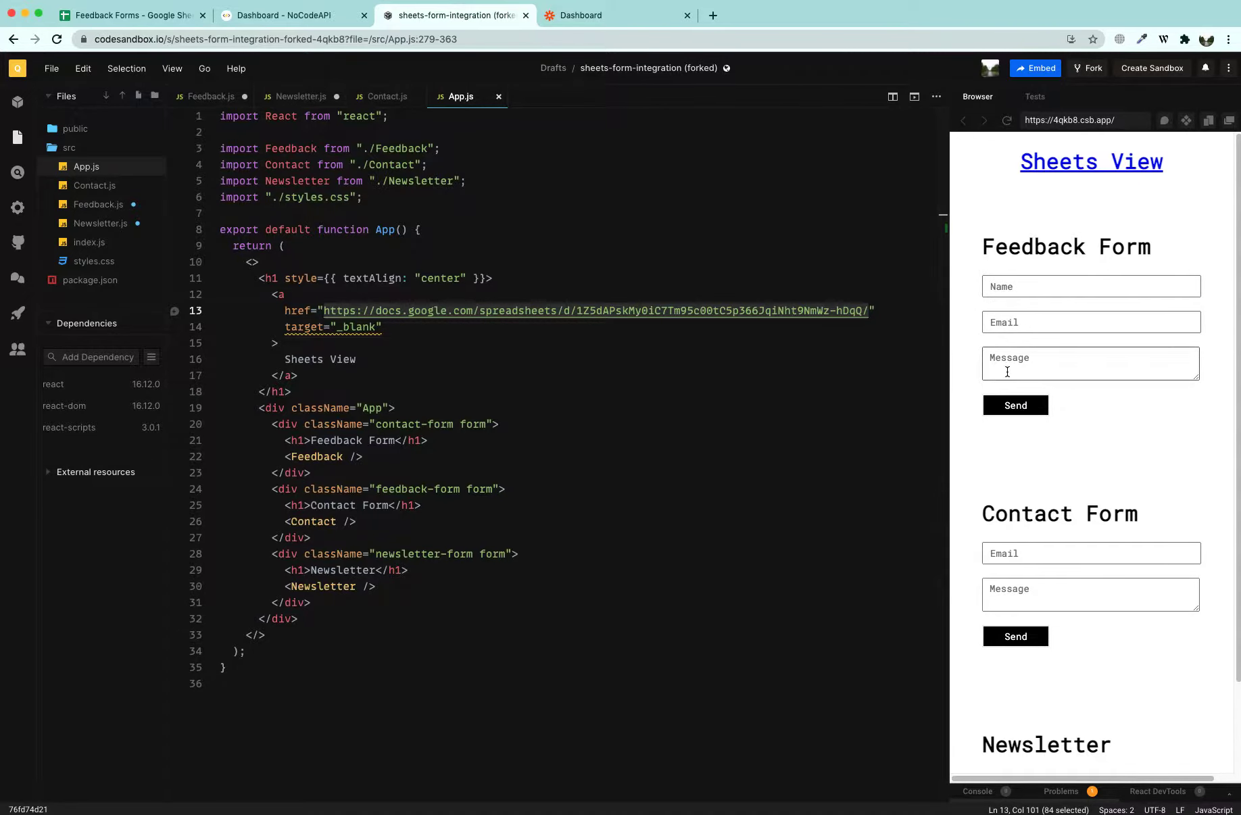
pyautogui.click(129, 15)
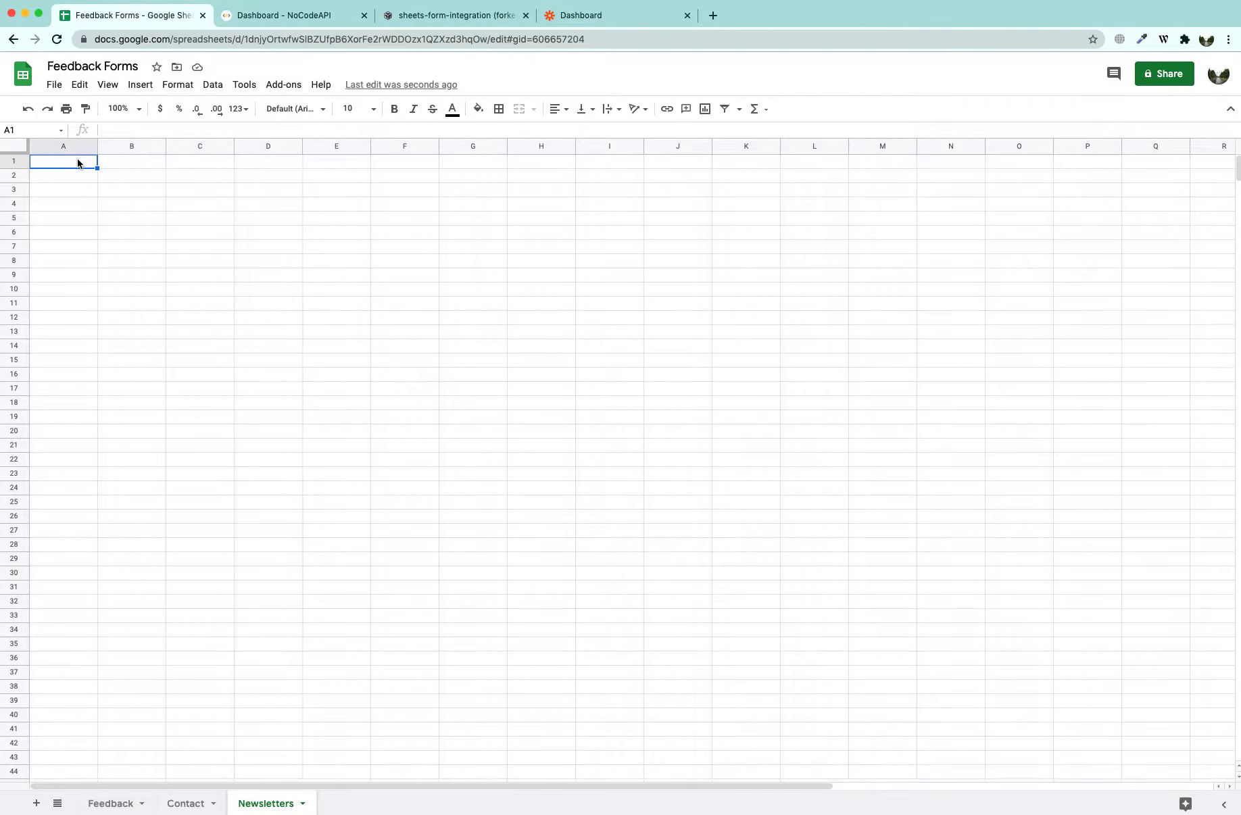
# Put the headers Name, Email and Messages into row 1 of the Feedback sheet
pyautogui.write('Name')
pyautogui.press('Tab')
pyautogui.write('Email')
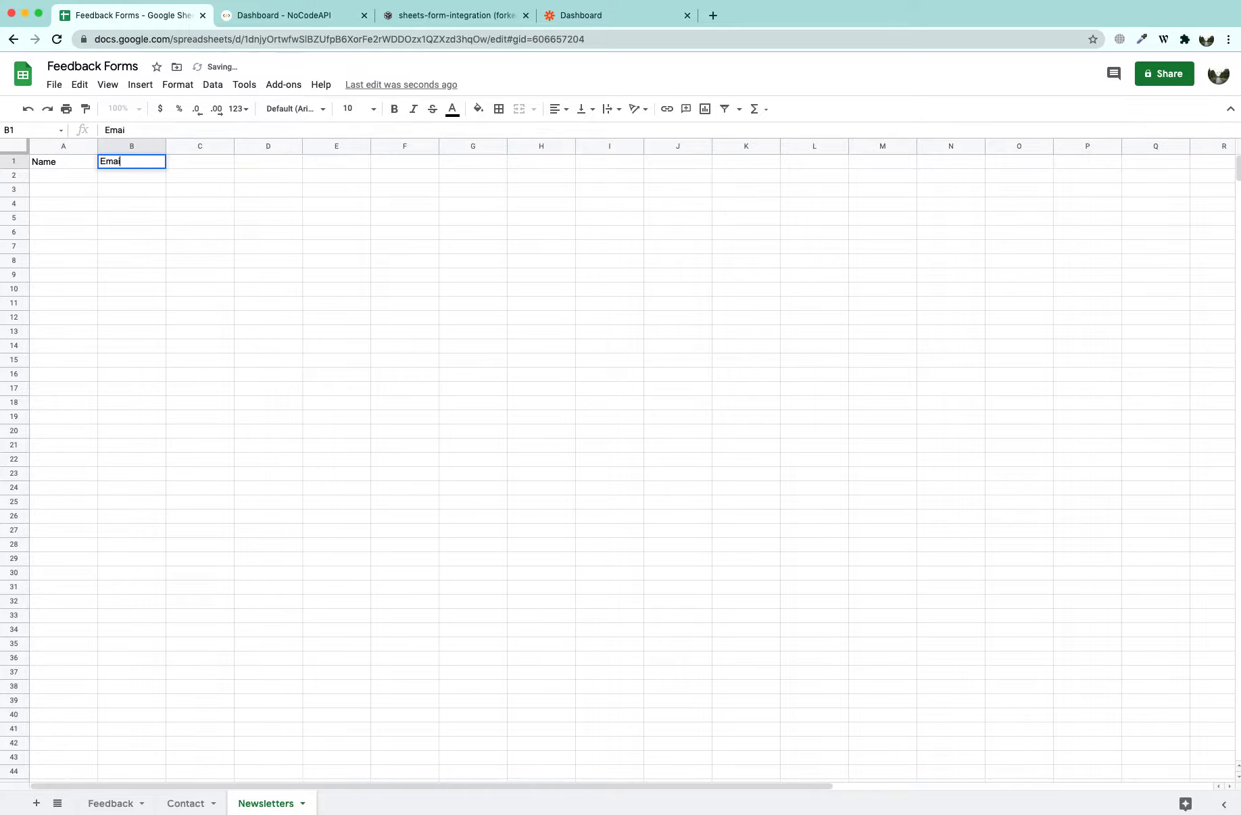
pyautogui.press('Tab')
pyautogui.write('Messages')
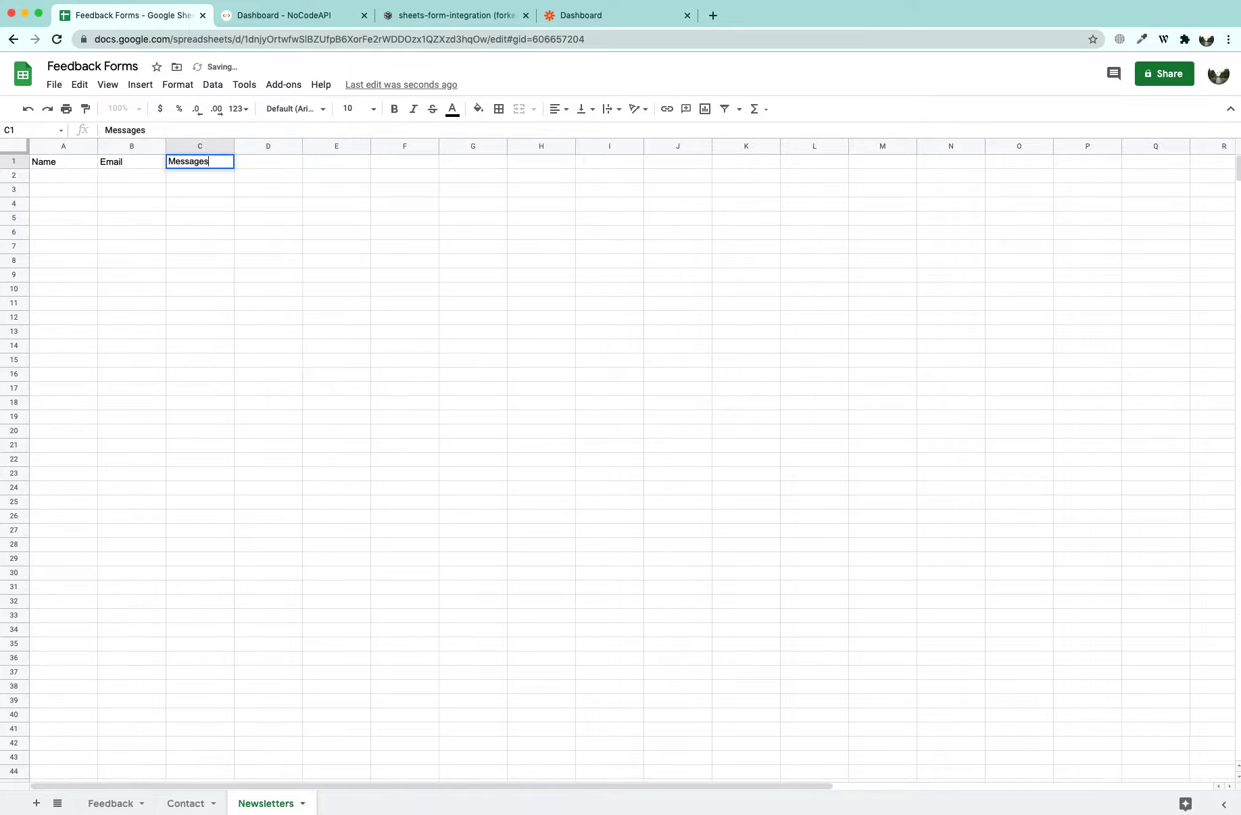
pyautogui.press('Tab')
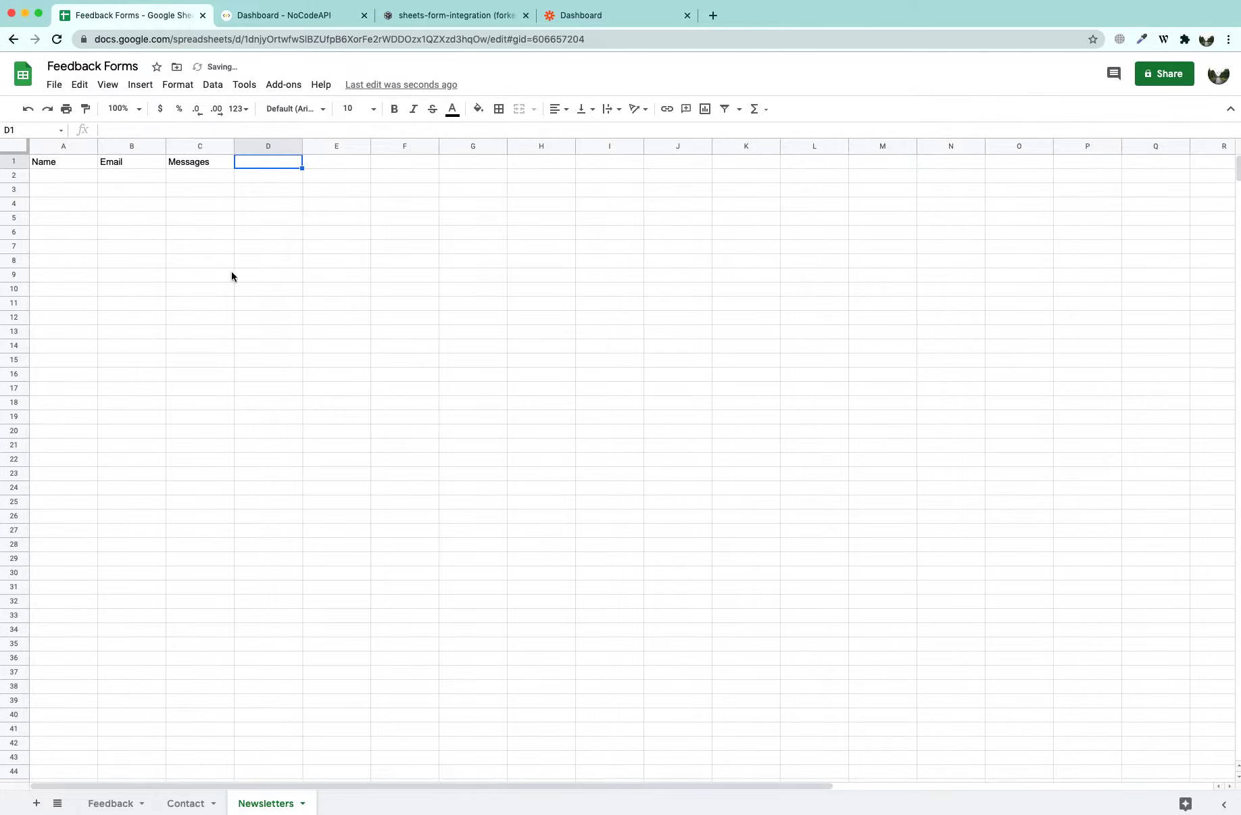
pyautogui.hotkey('shift', 'Left')
pyautogui.hotkey('shift', 'Left')
pyautogui.hotkey('shift', 'Left')
pyautogui.press('super+c')
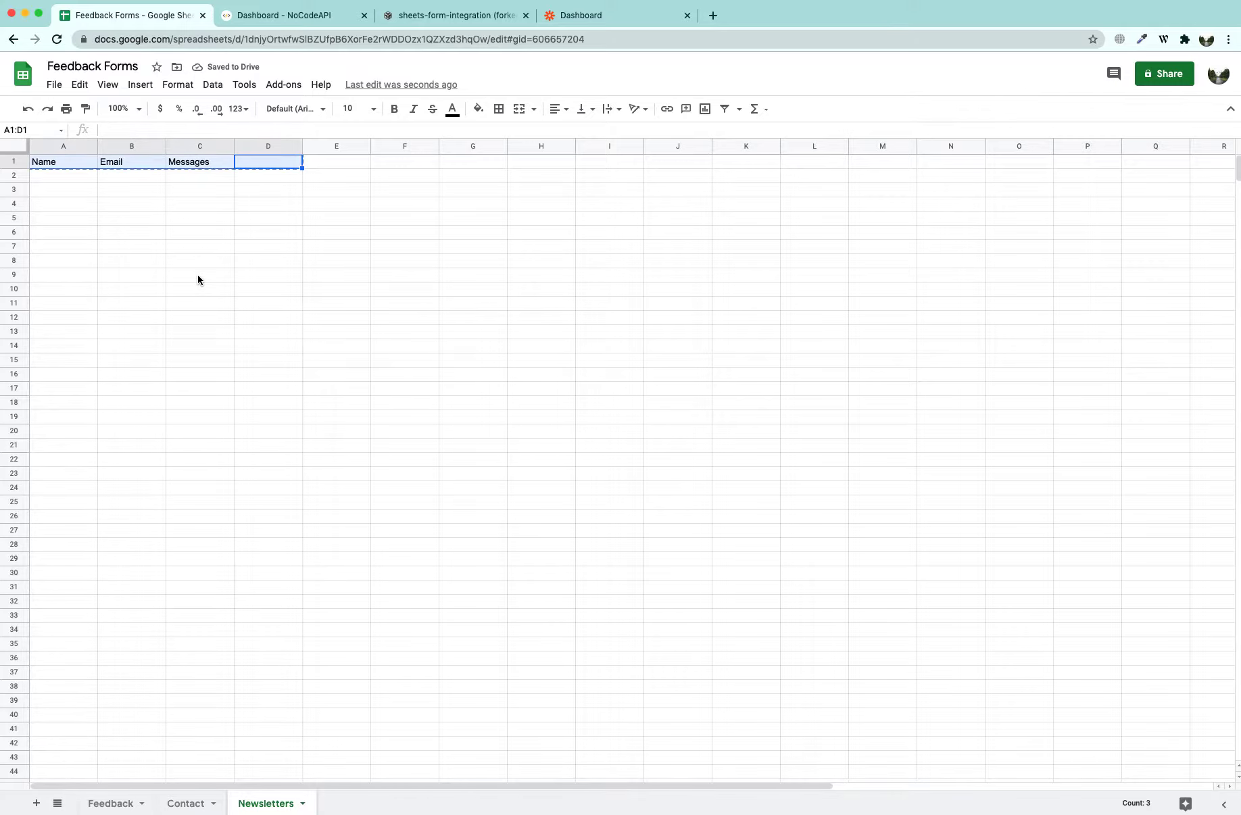
pyautogui.click(112, 803)
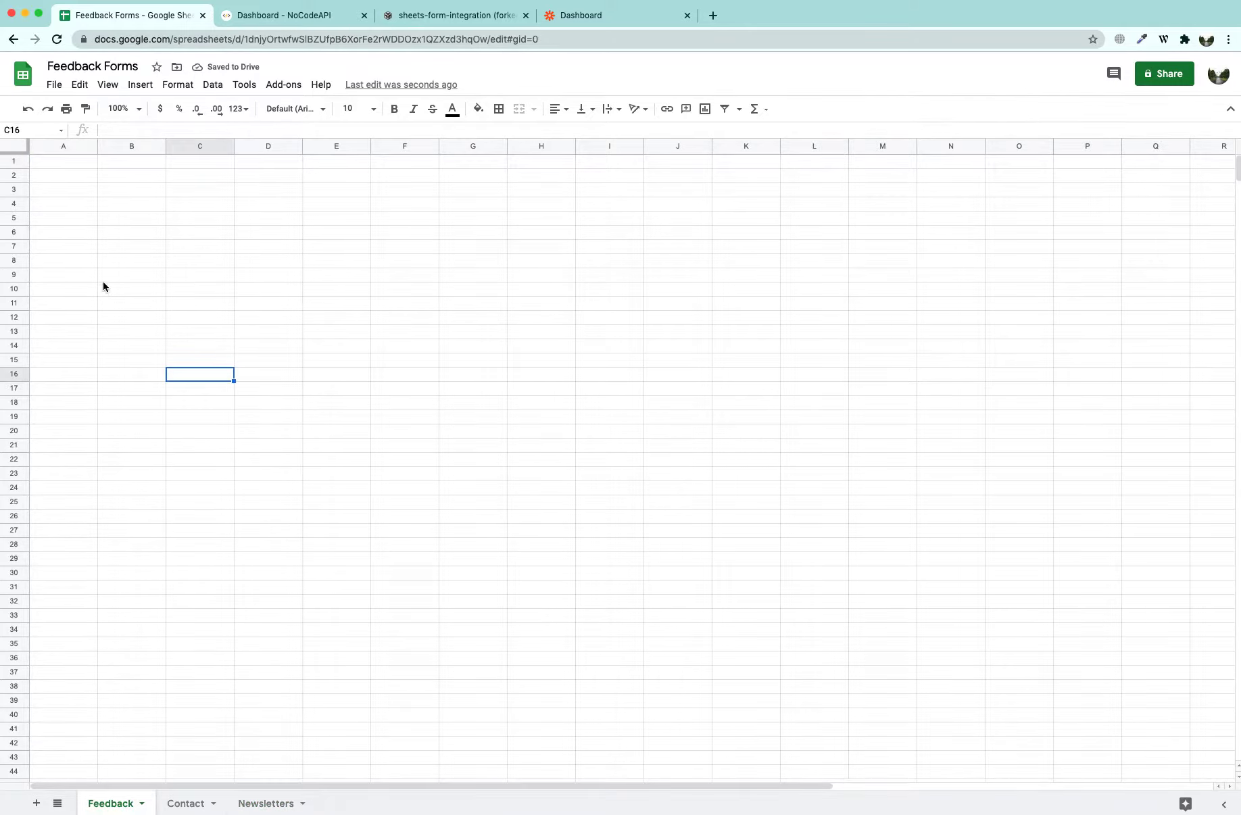
pyautogui.click(55, 162)
pyautogui.press('super+v')
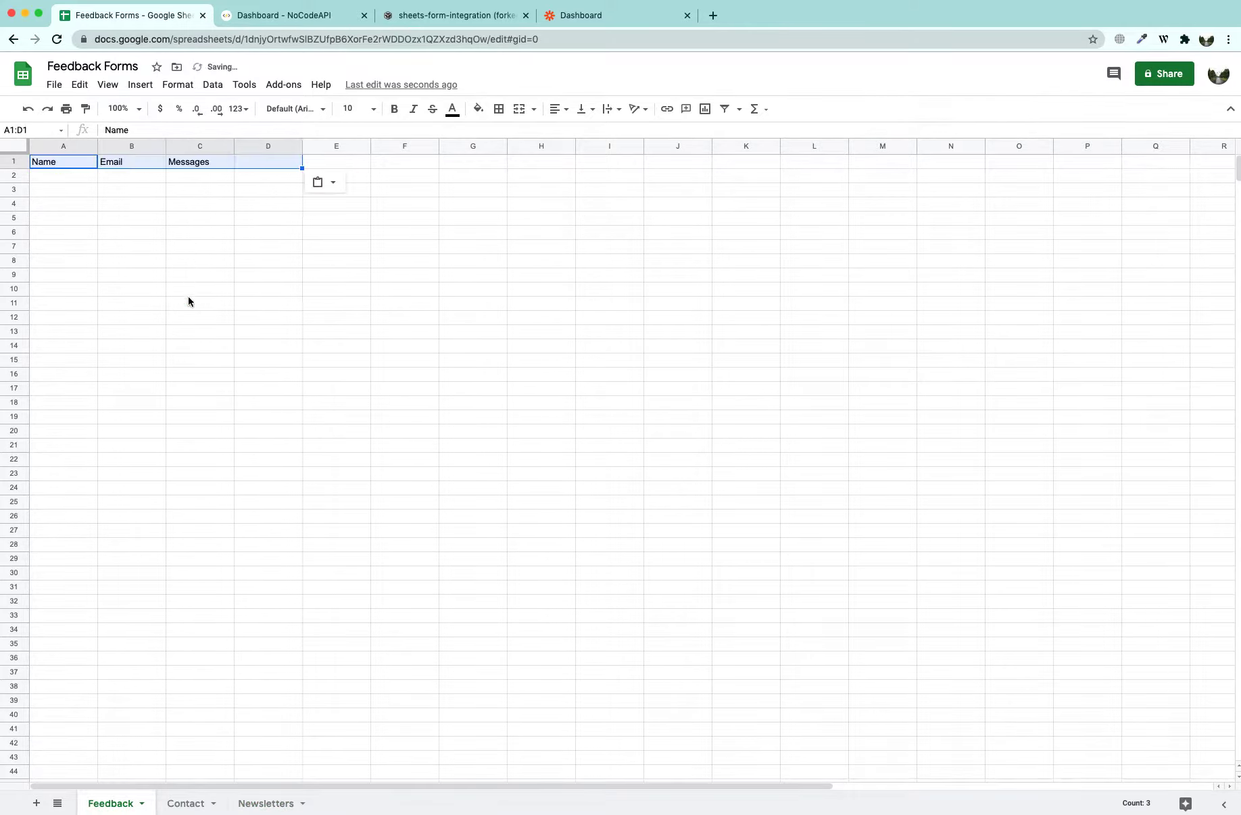
# Give the Contact sheet the headers Email and Message, matching the contact form
pyautogui.click(192, 804)
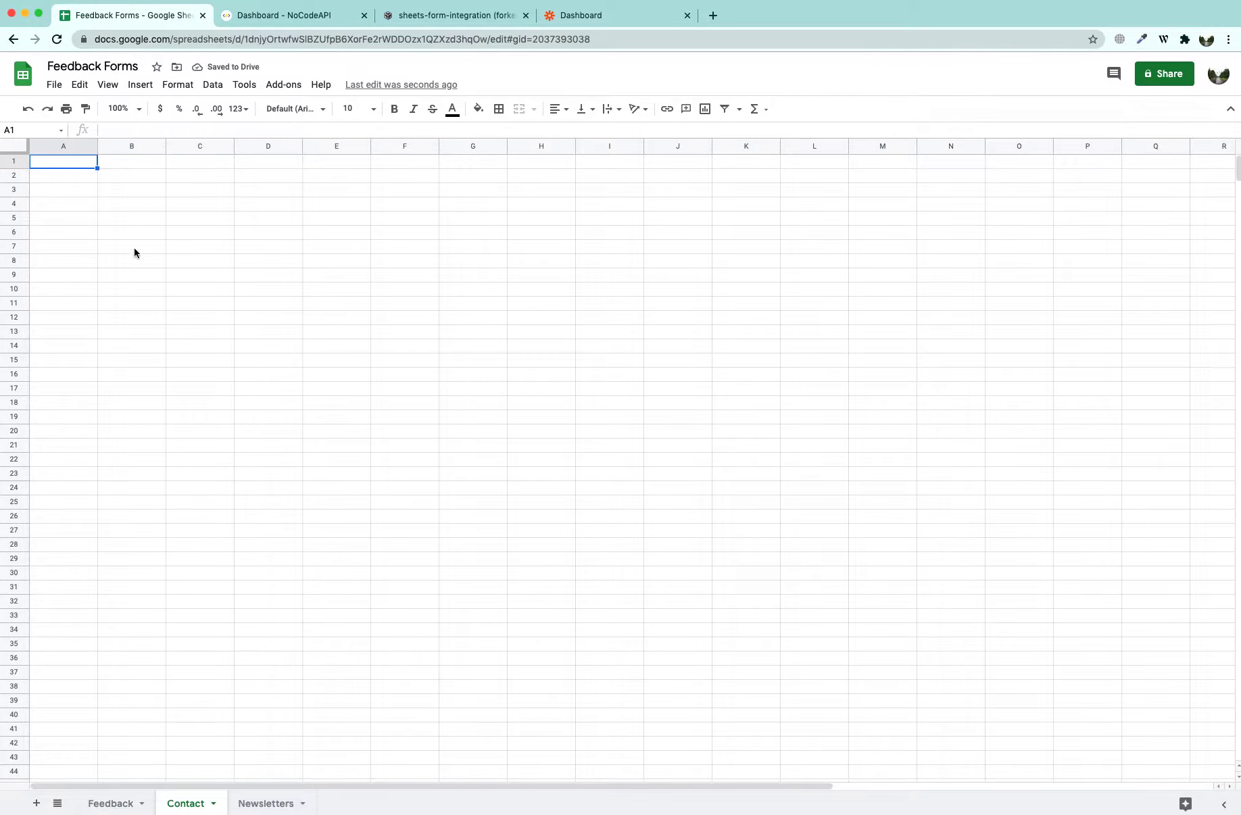
pyautogui.click(407, 18)
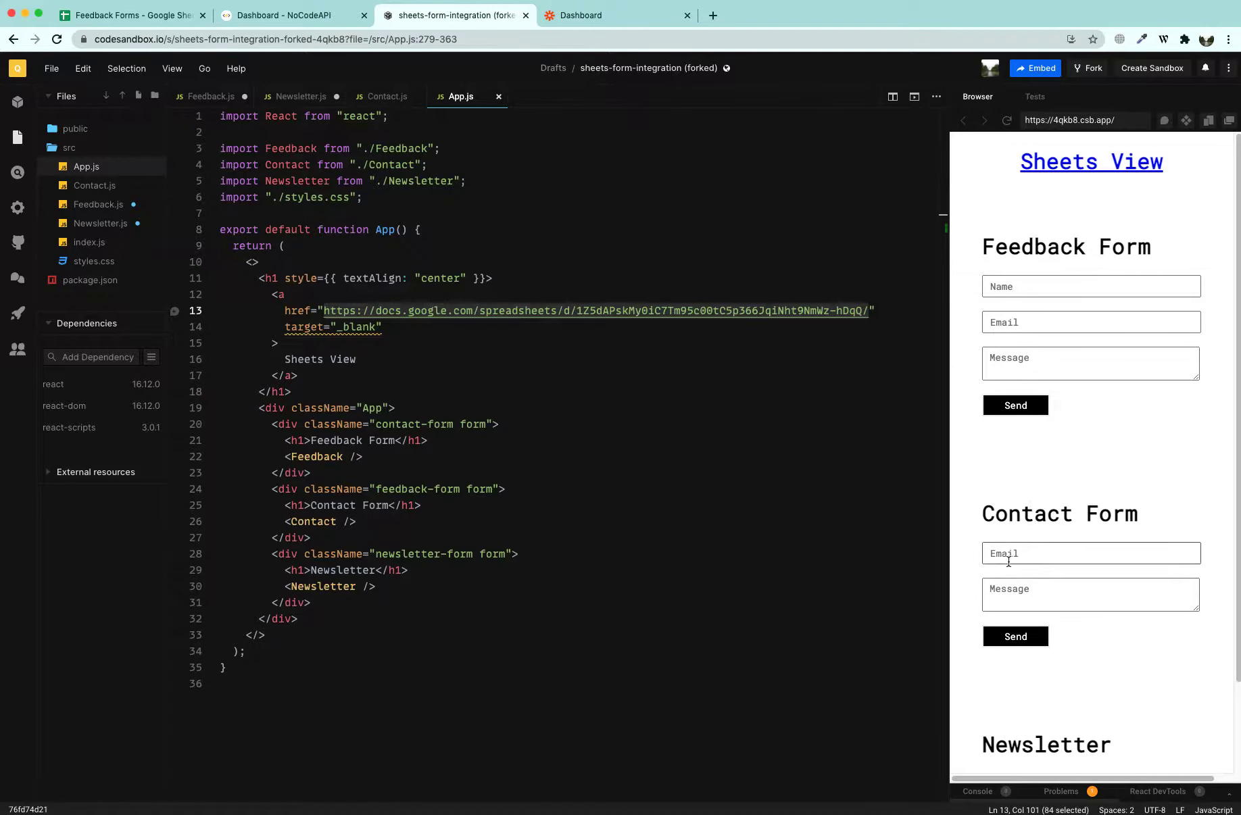
pyautogui.click(133, 16)
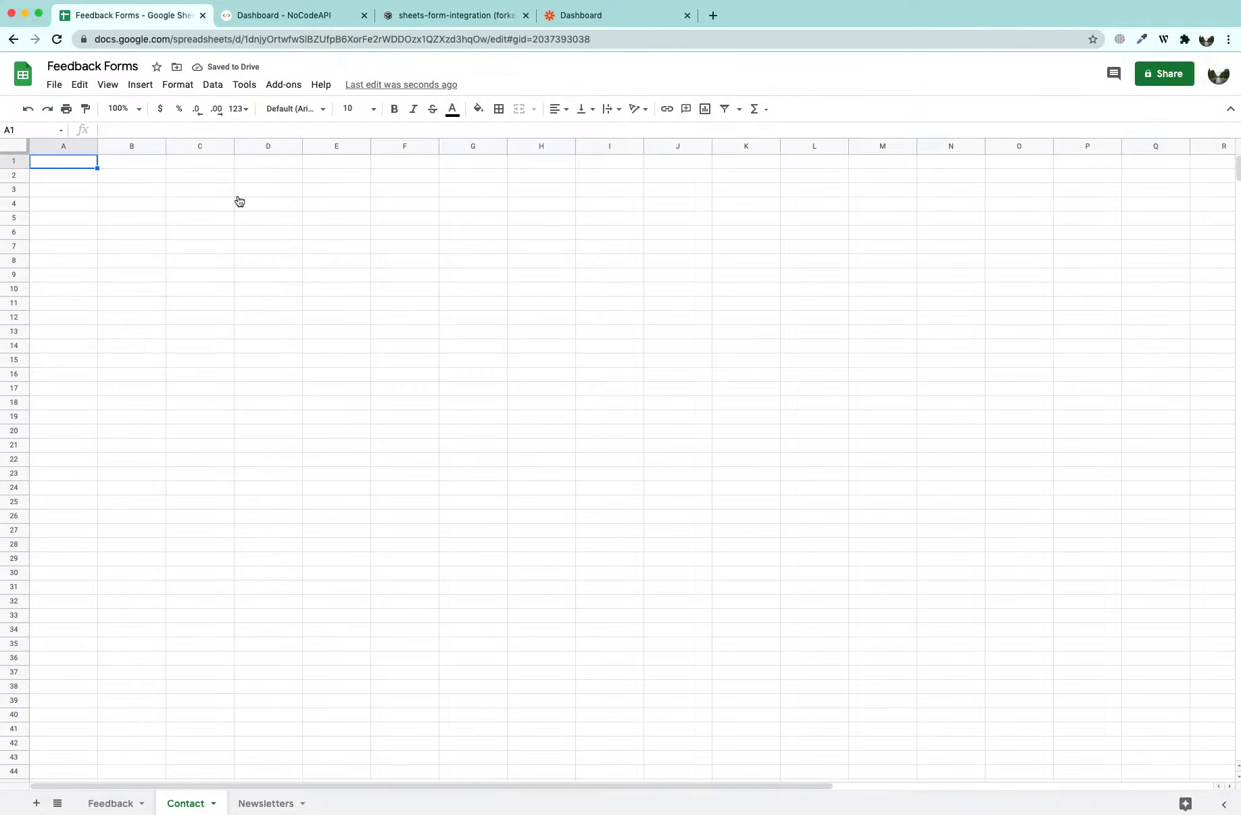
pyautogui.write('Email')
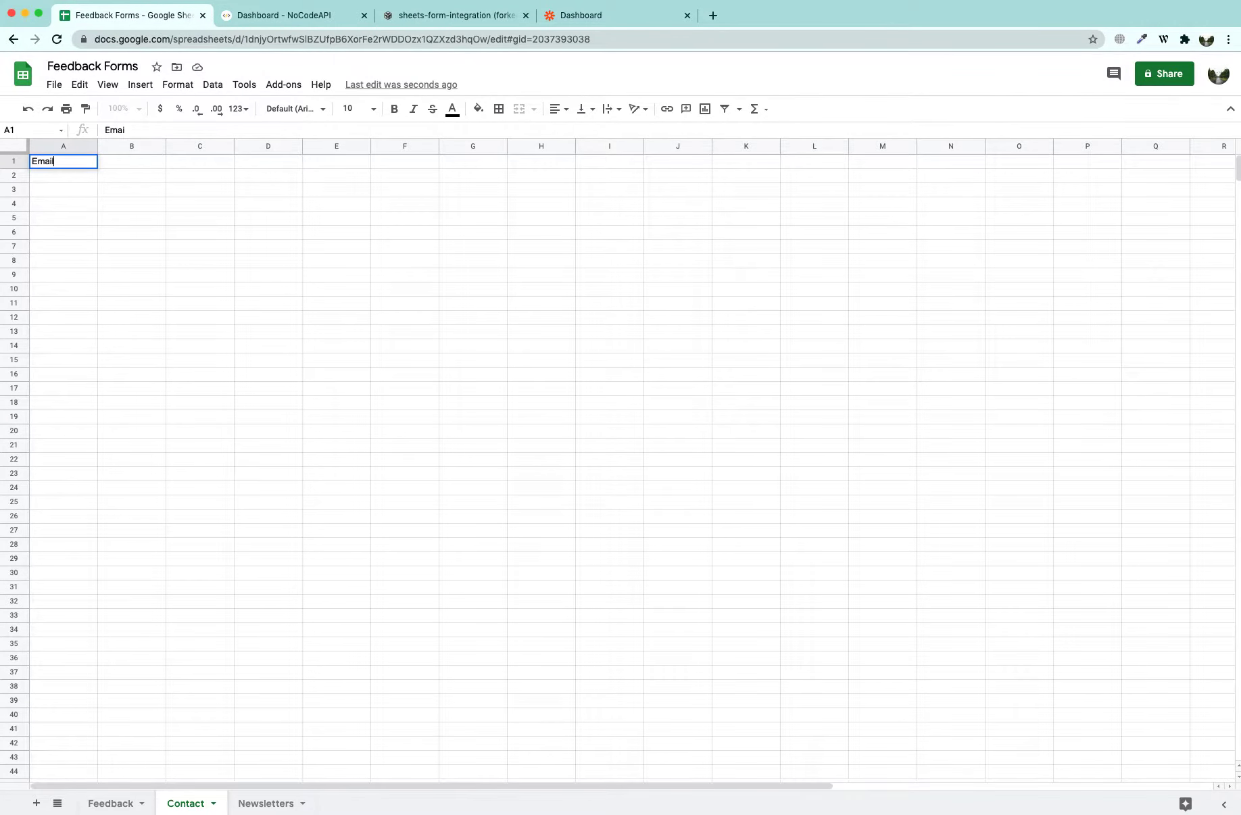
pyautogui.press('Tab')
pyautogui.write('Message')
pyautogui.click(246, 388)
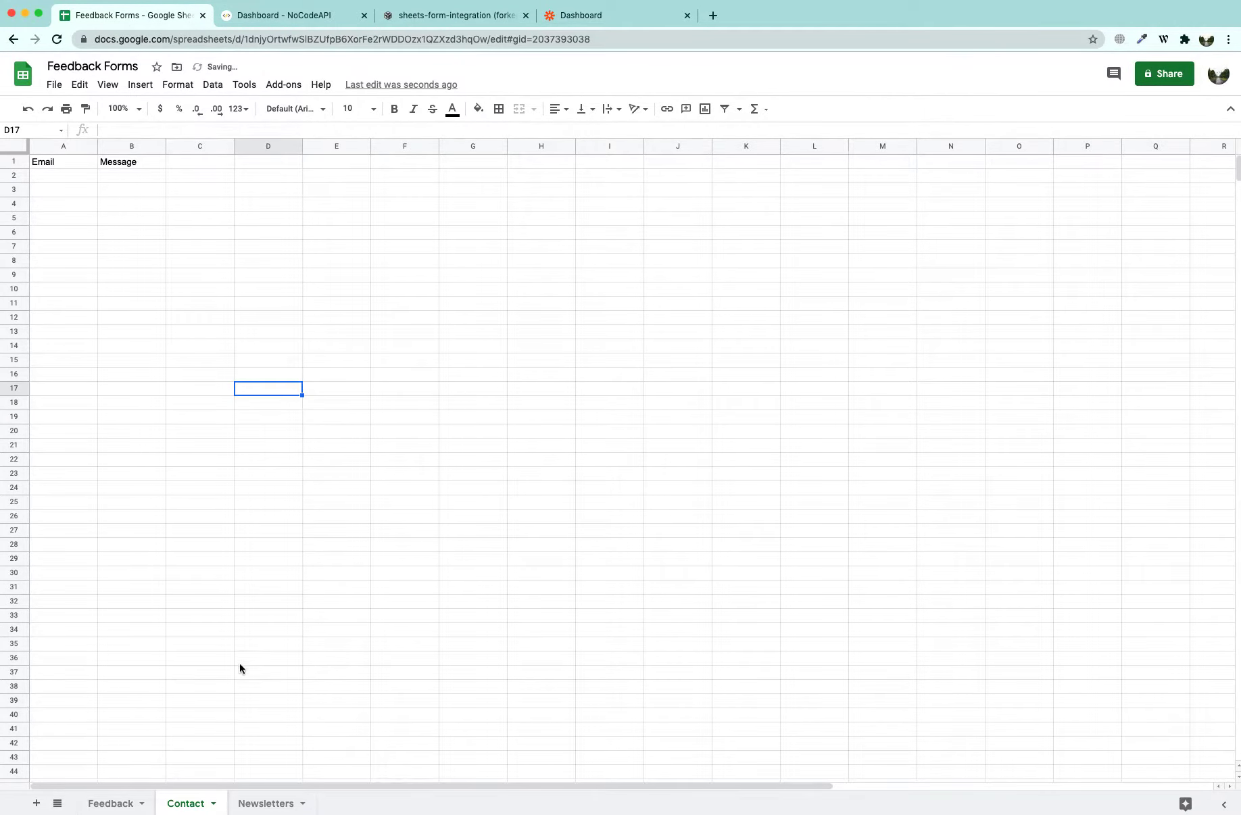
# Add an Email header in A1 of the Newsletters sheet
pyautogui.click(265, 803)
pyautogui.click(68, 165)
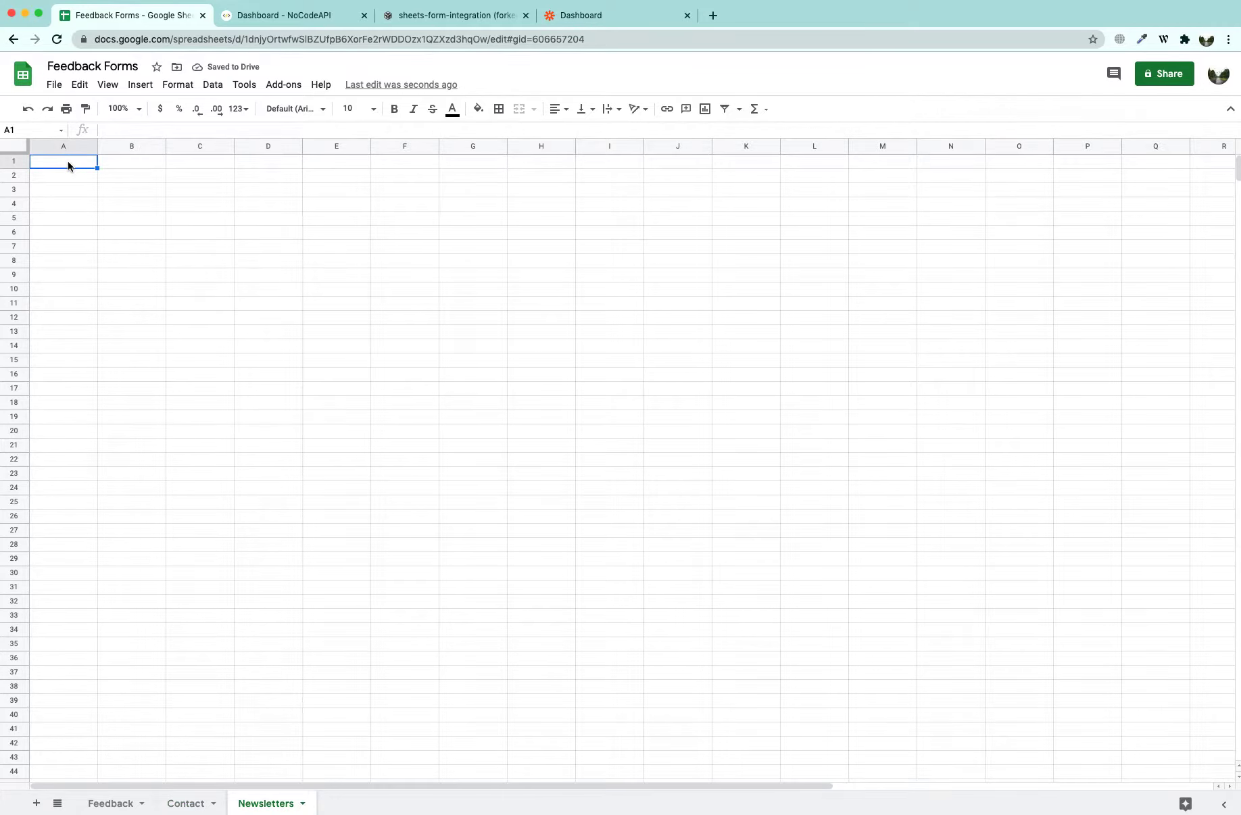
pyautogui.write('Email')
pyautogui.click(170, 281)
pyautogui.click(110, 803)
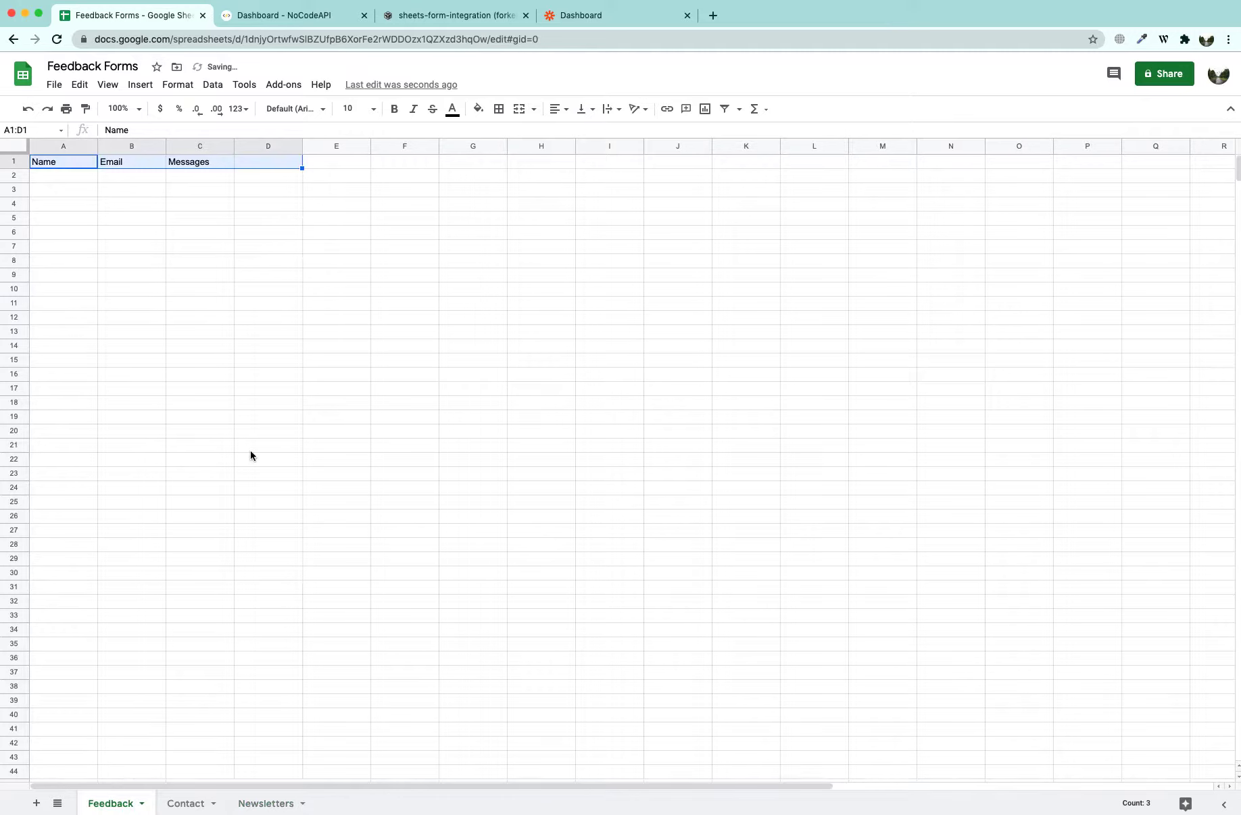
# Inspect the form's Name, Email and Message fields, then return to the Feedback Forms spreadsheet
pyautogui.click(424, 17)
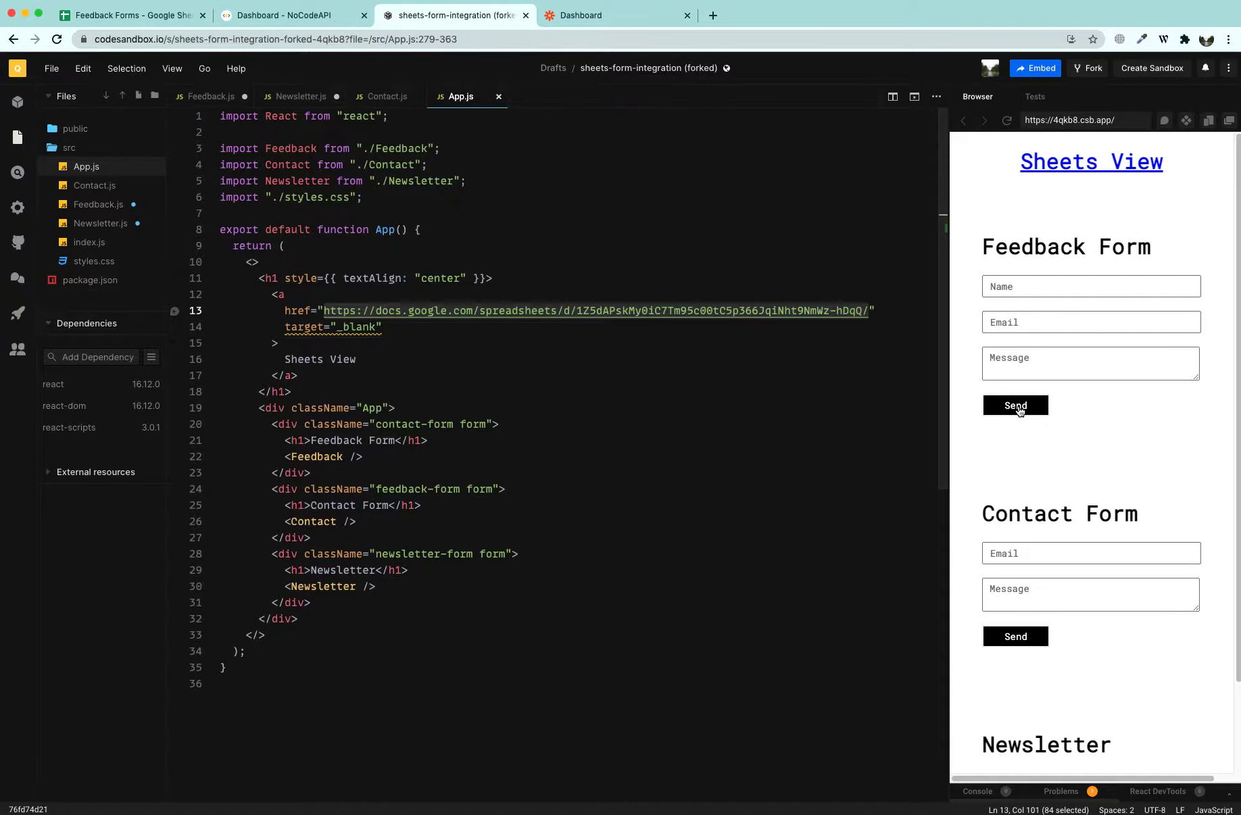
pyautogui.click(1030, 284)
pyautogui.click(1027, 285)
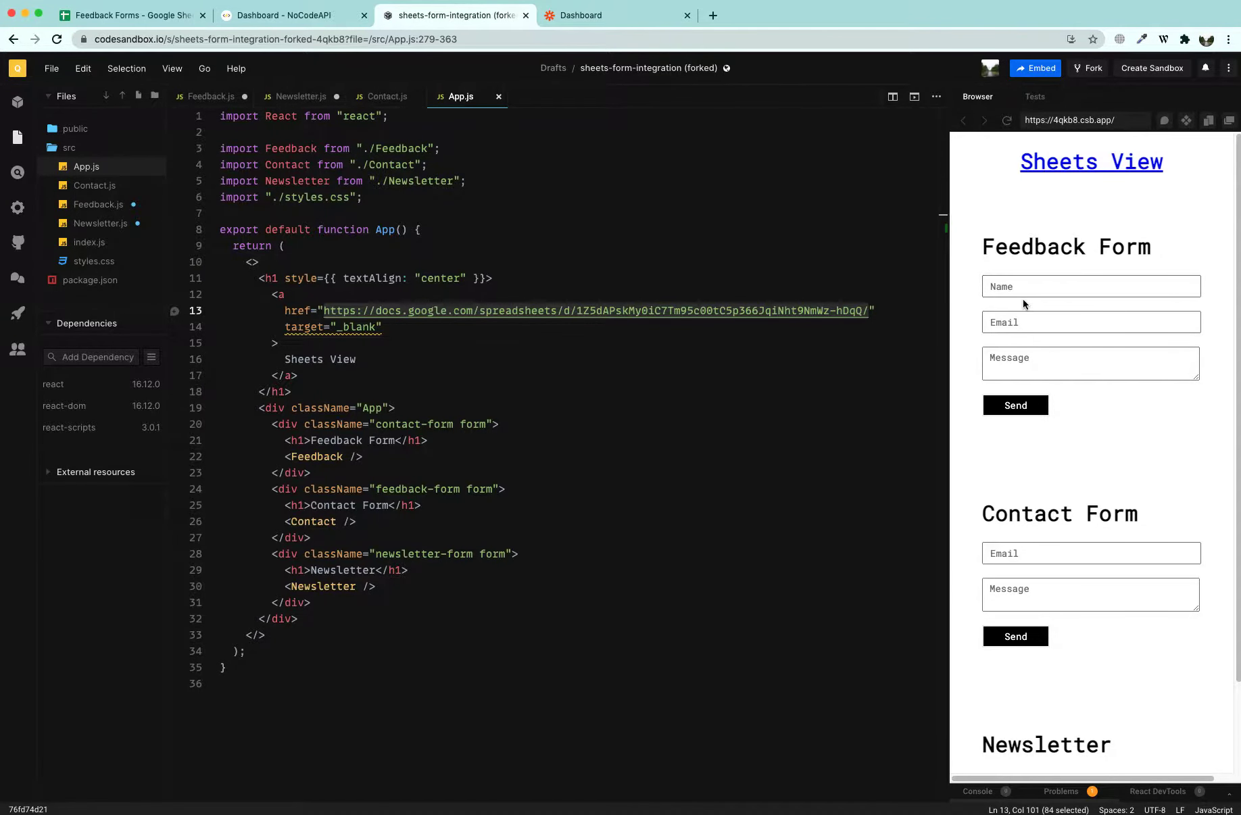
pyautogui.click(1034, 322)
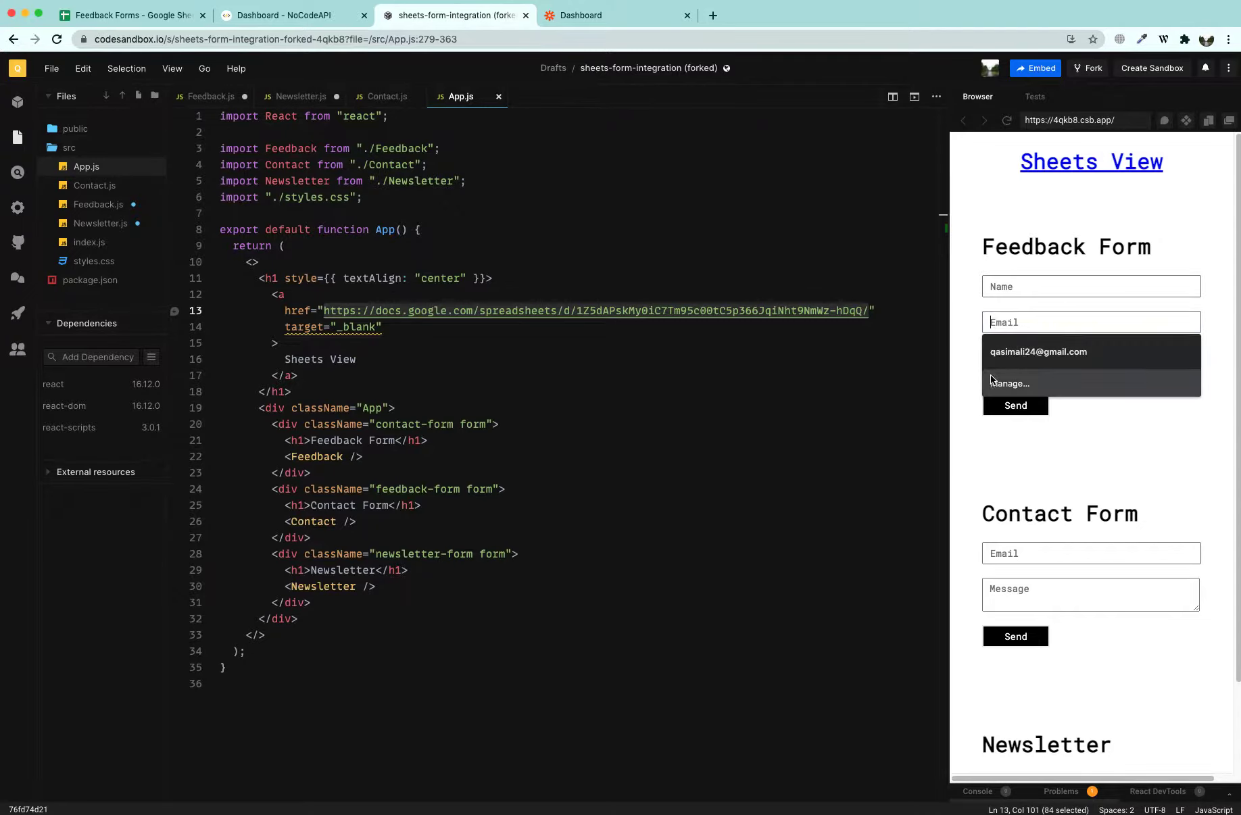
pyautogui.click(1033, 322)
pyautogui.click(999, 365)
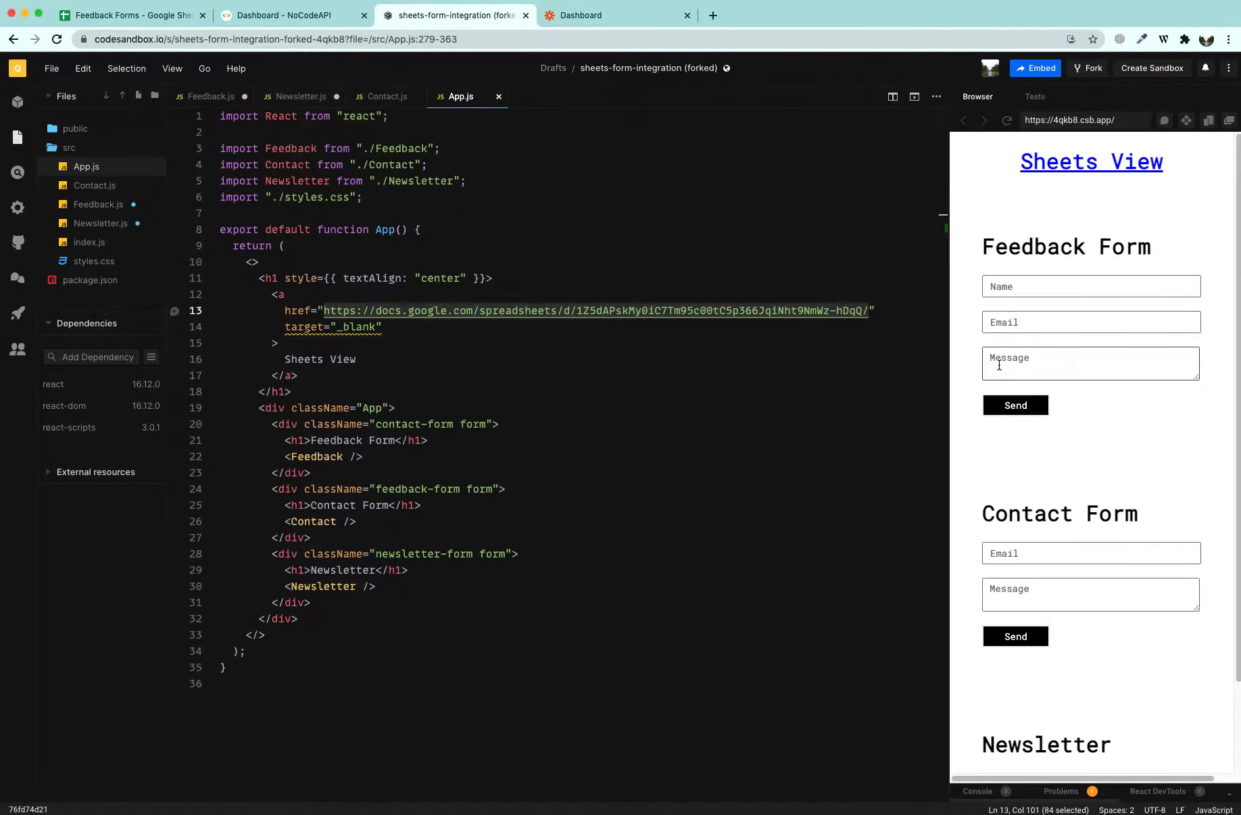
pyautogui.click(1020, 323)
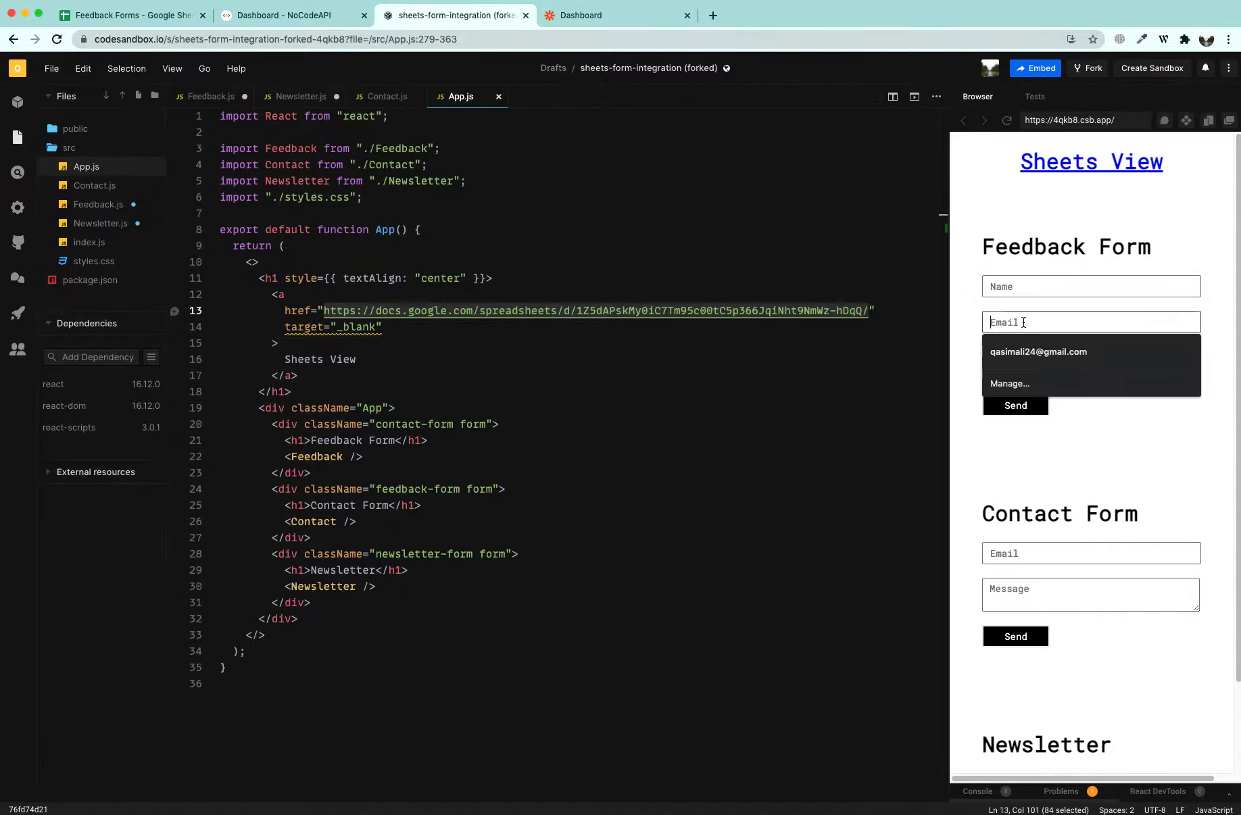
pyautogui.click(973, 282)
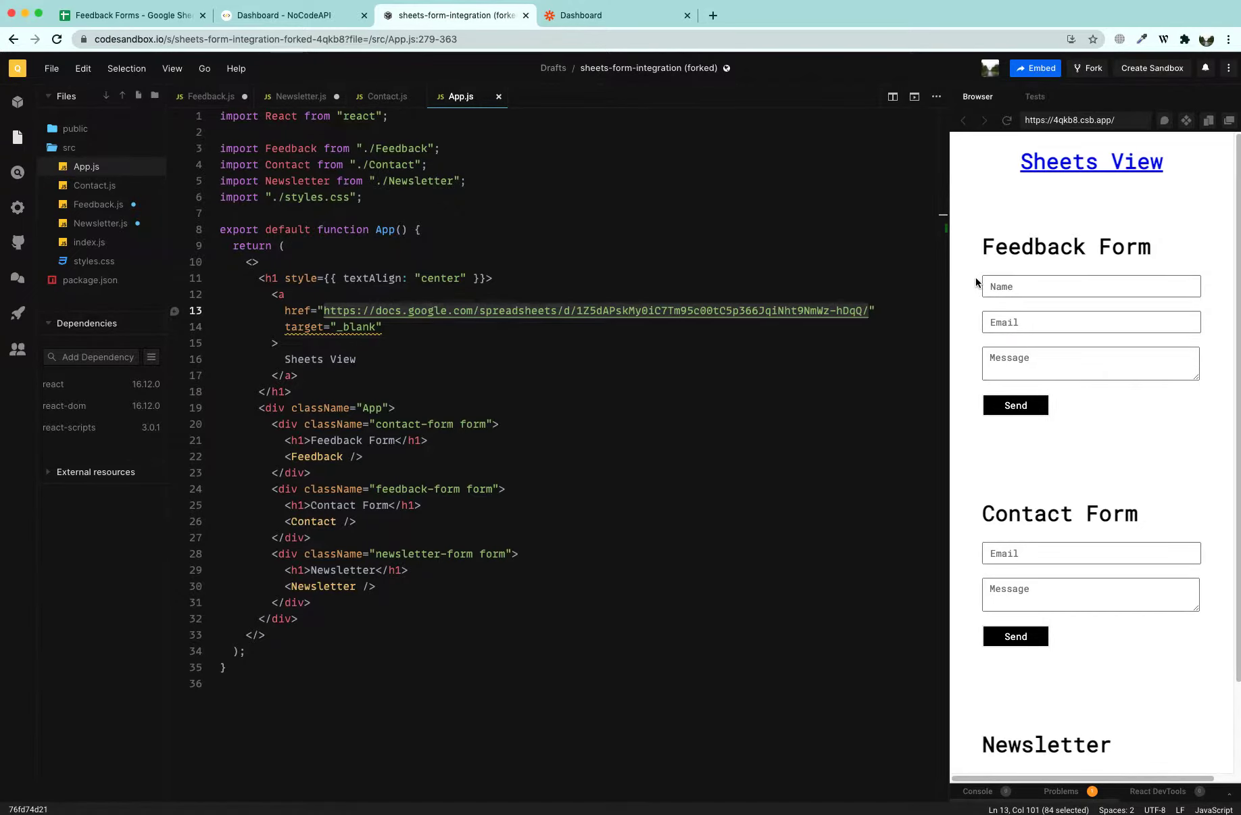
pyautogui.click(156, 17)
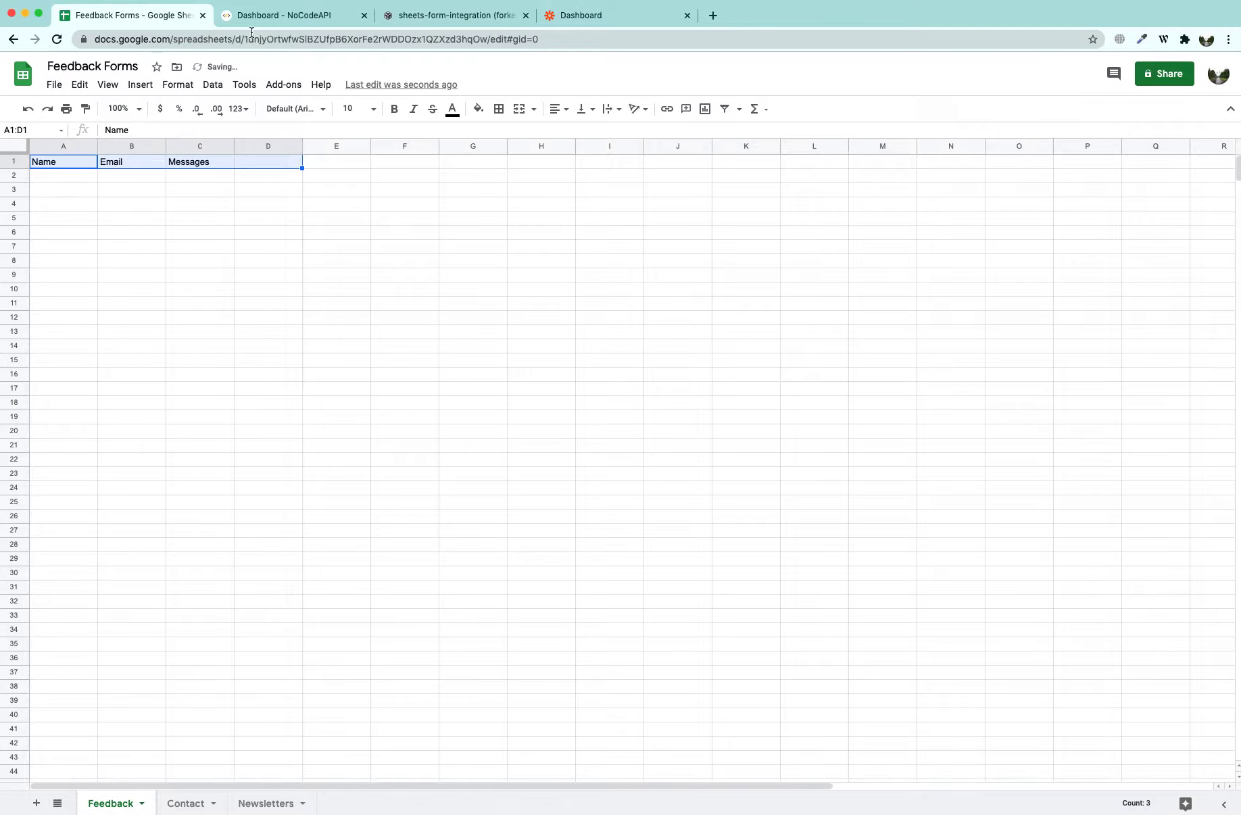
# Start a new NoCodeAPI Google Sheets API and connect a Google account with spreadsheet access
pyautogui.click(260, 17)
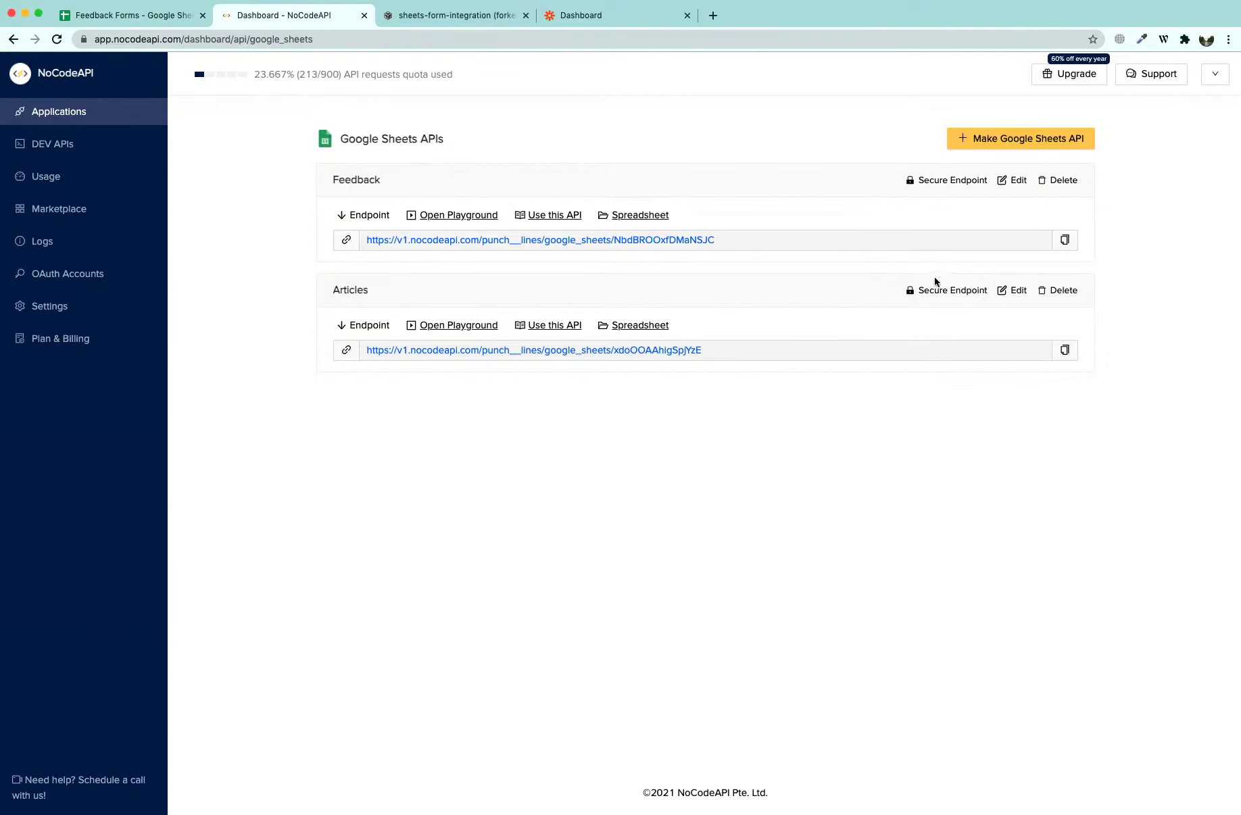
pyautogui.click(1006, 141)
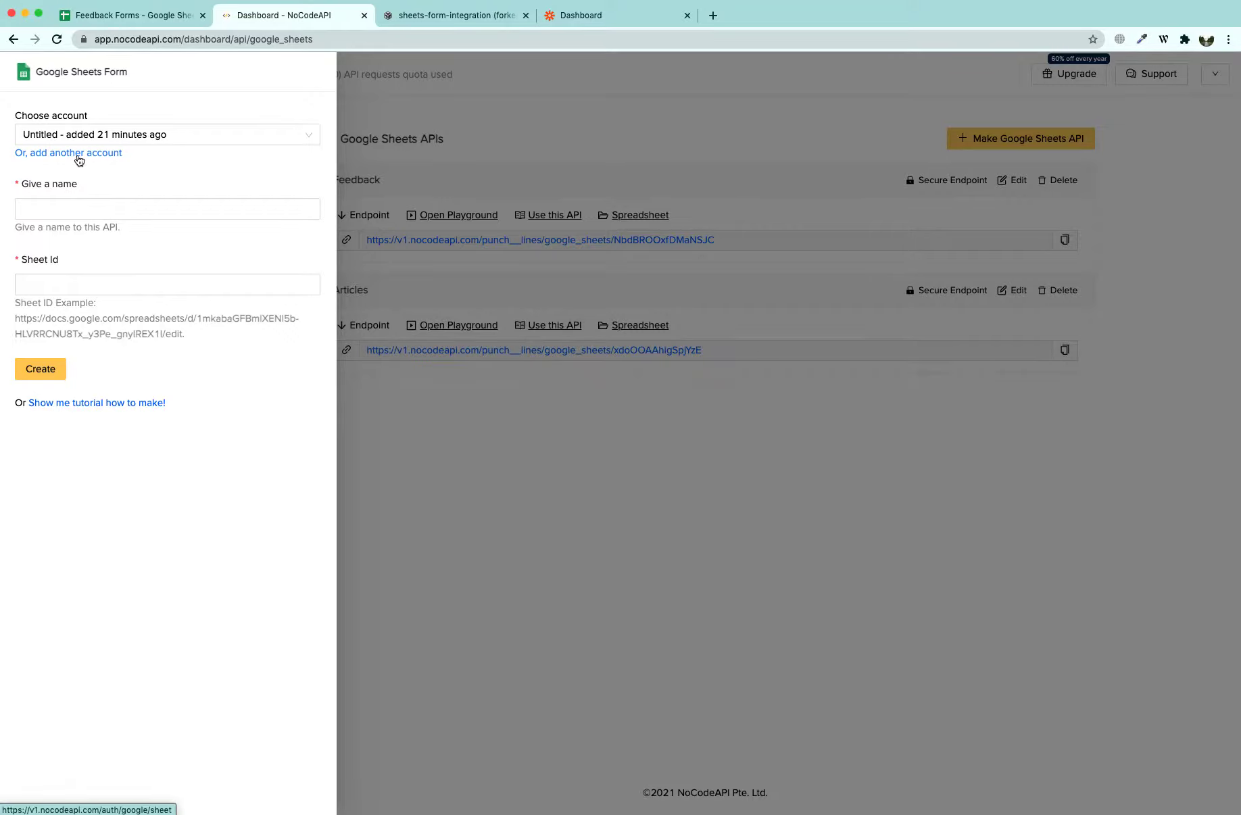
pyautogui.click(80, 158)
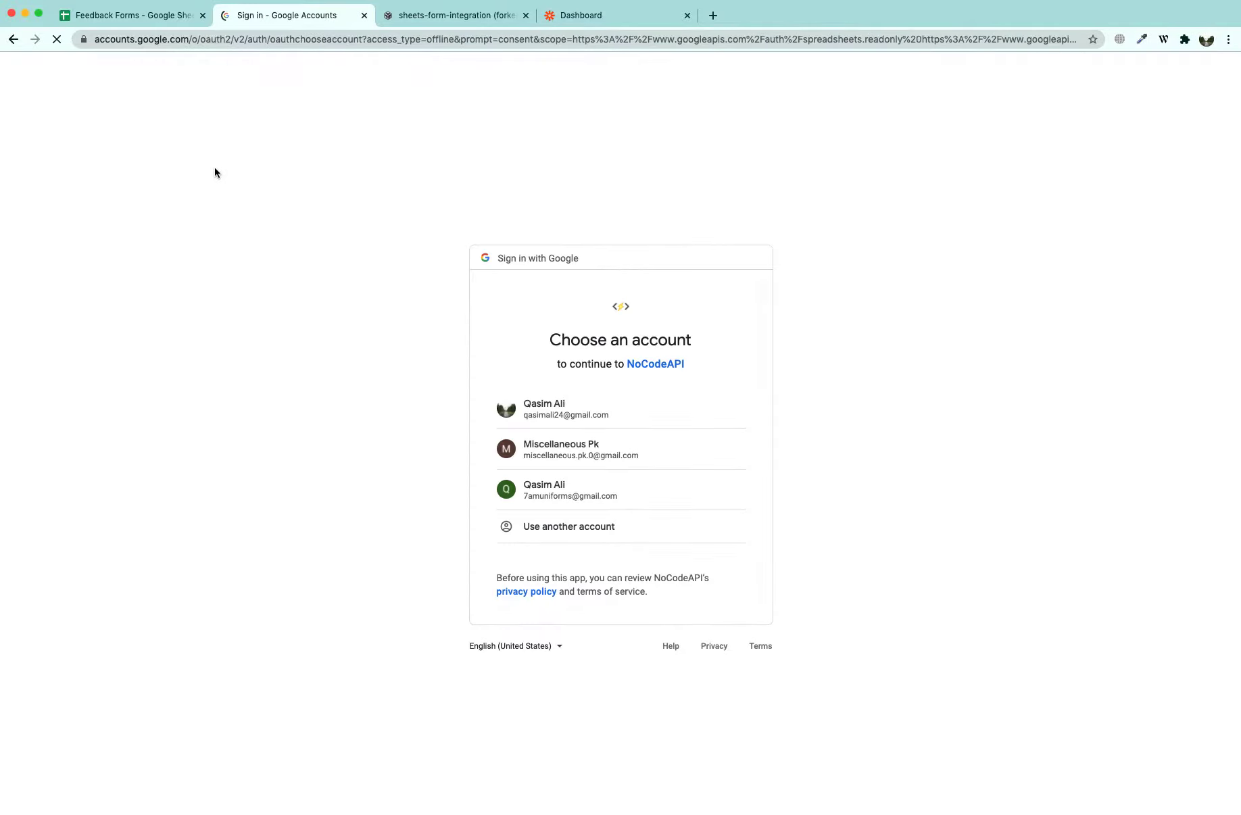
pyautogui.click(545, 415)
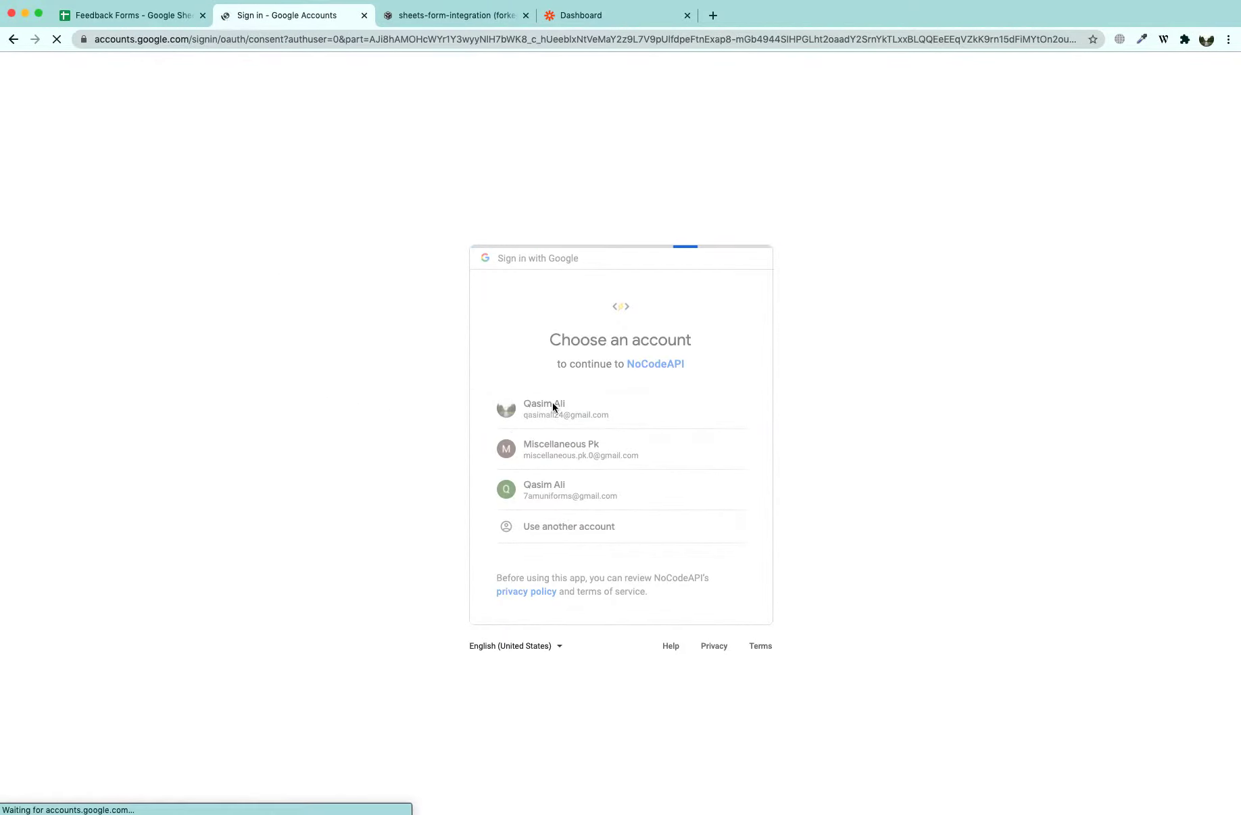
pyautogui.click(720, 634)
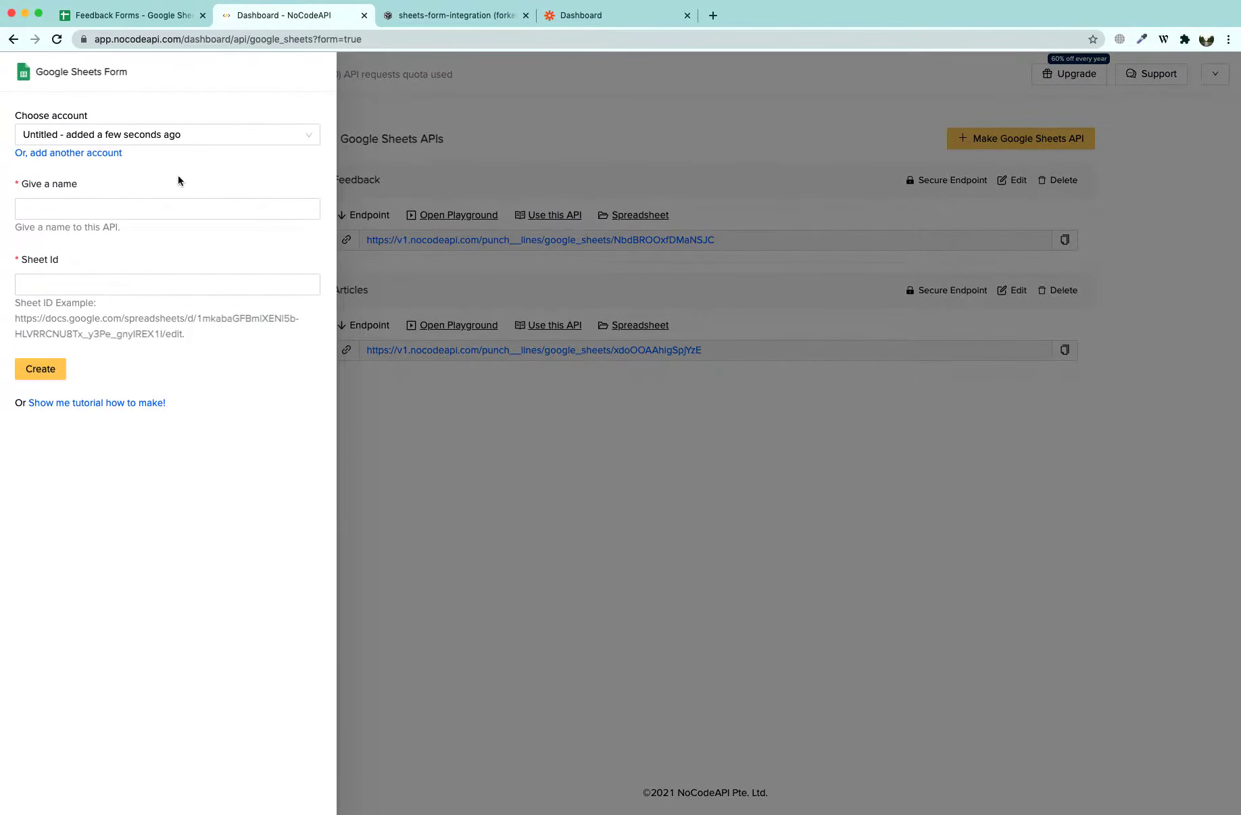
# Create the API named 'Feedback forms' using the Feedback Forms spreadsheet's ID
pyautogui.click(92, 207)
pyautogui.write('Feed')
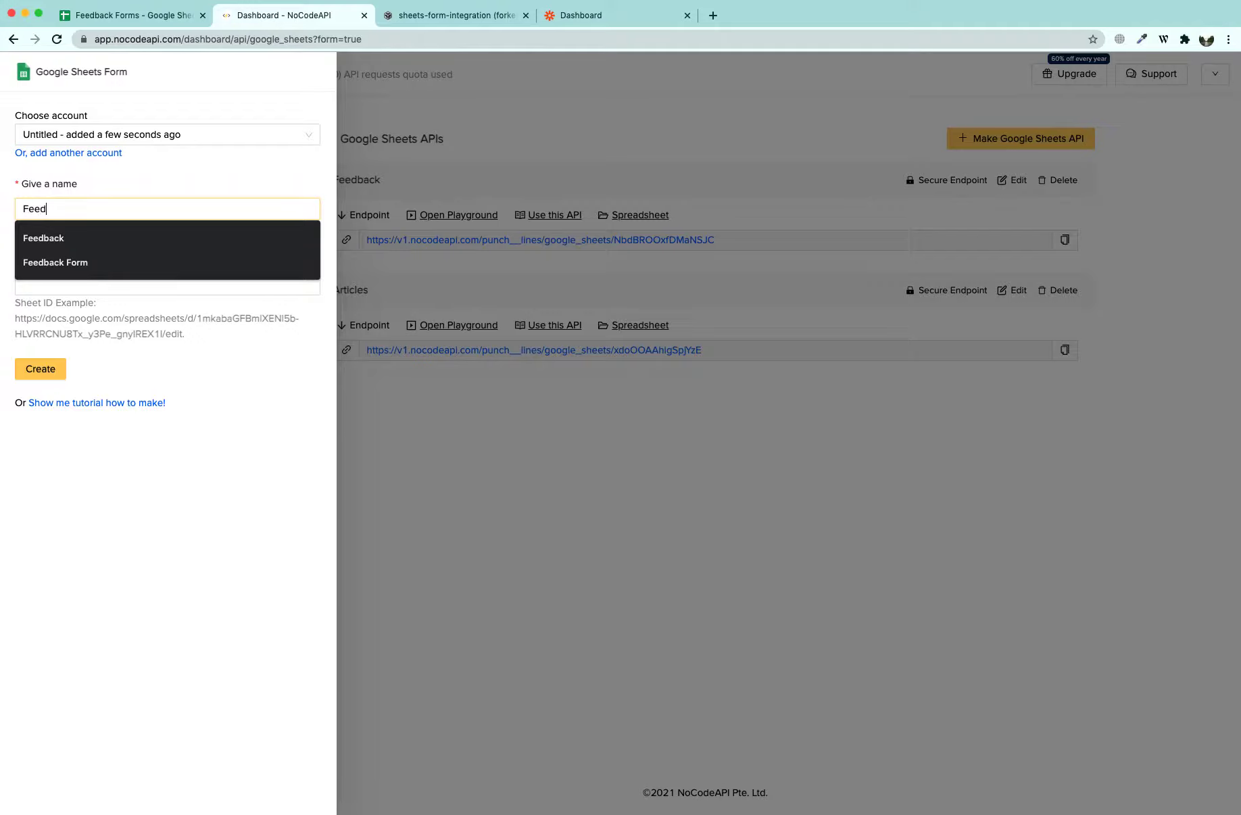
pyautogui.write('back p')
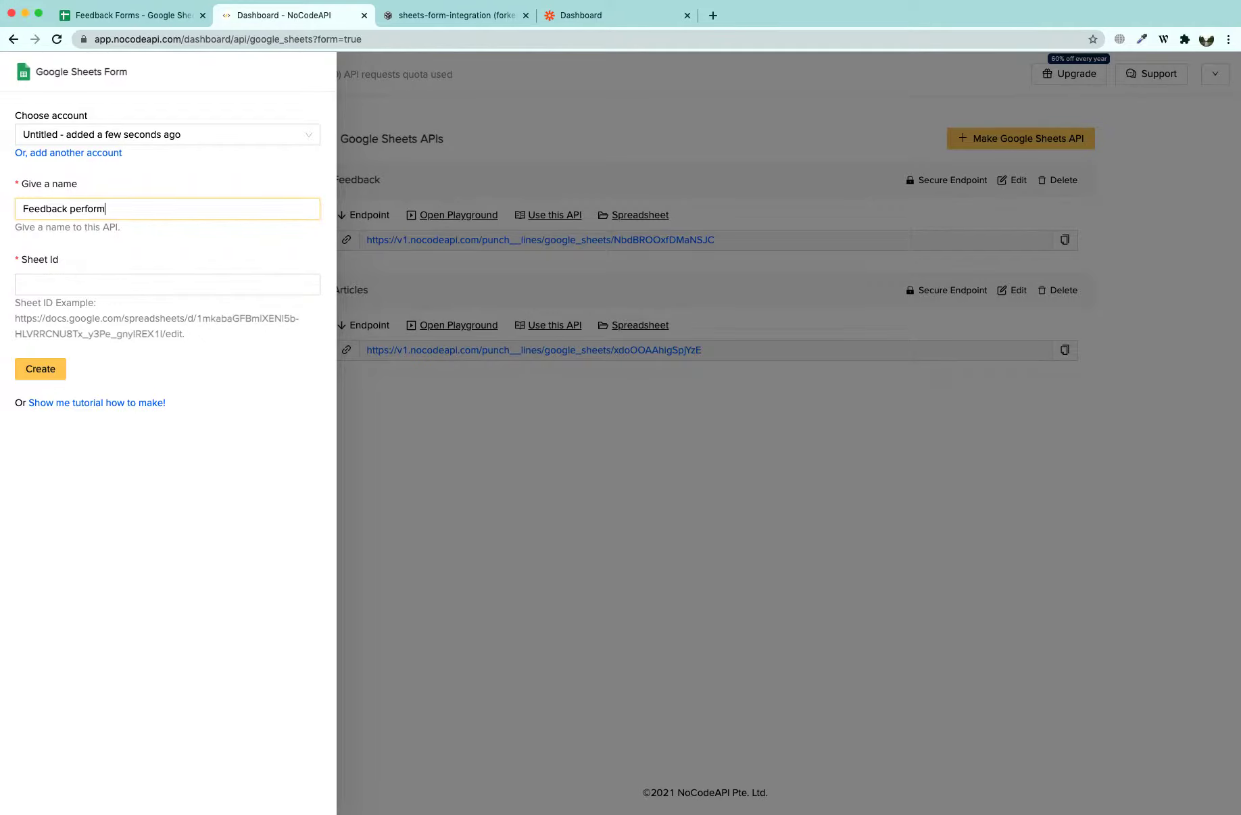
pyautogui.write('erform')
pyautogui.press('BackSpace')
pyautogui.press('BackSpace')
pyautogui.press('BackSpace')
pyautogui.press('BackSpace')
pyautogui.press('BackSpace')
pyautogui.press('BackSpace')
pyautogui.press('BackSpace')
pyautogui.write('forms')
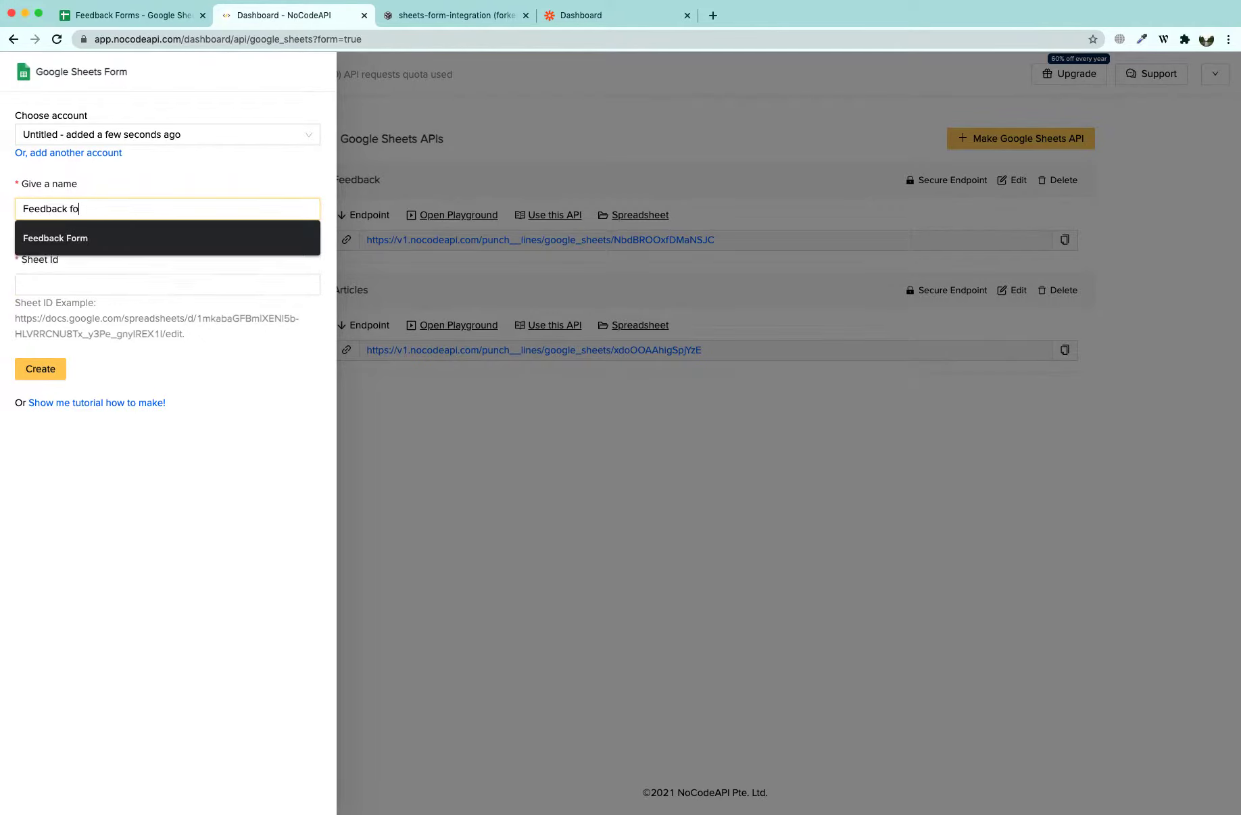
pyautogui.click(84, 285)
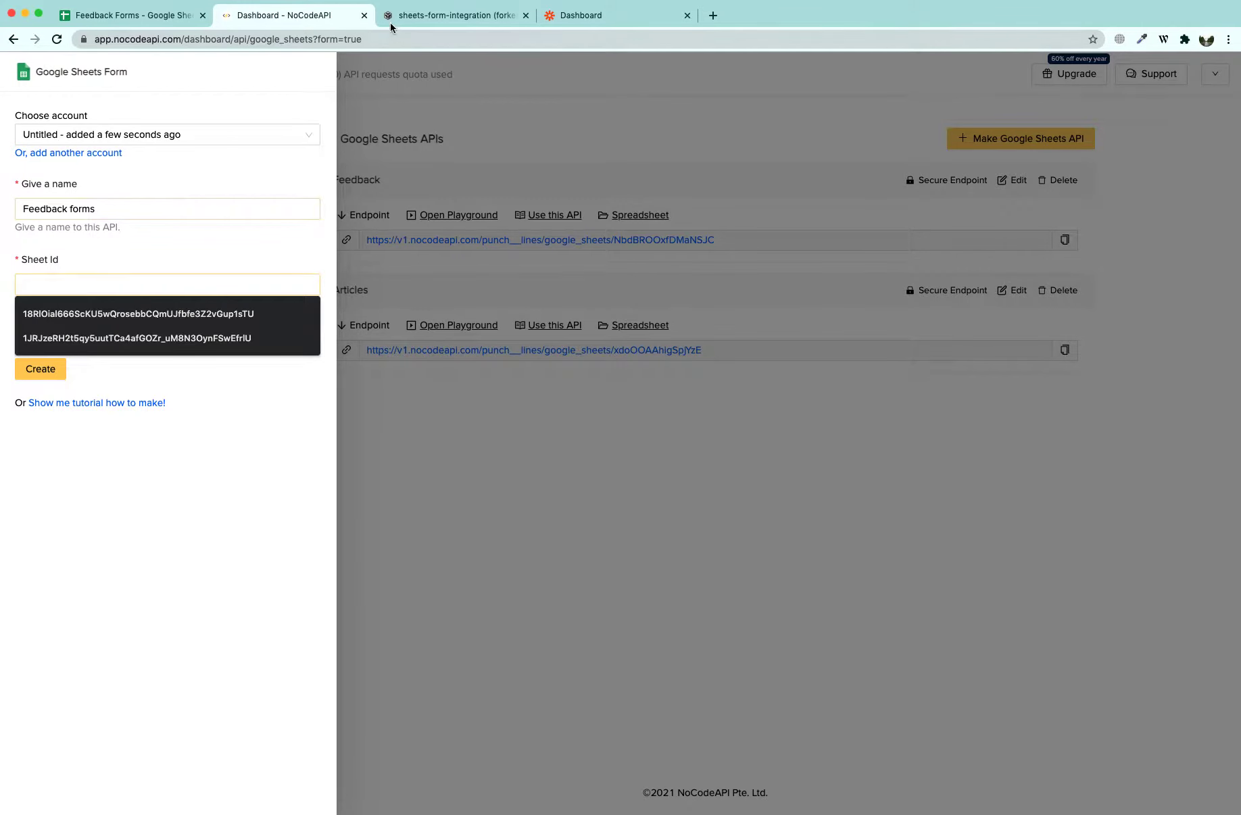
pyautogui.hotkey('ctrl', 'shift', 'Tab')
pyautogui.doubleClick(329, 39)
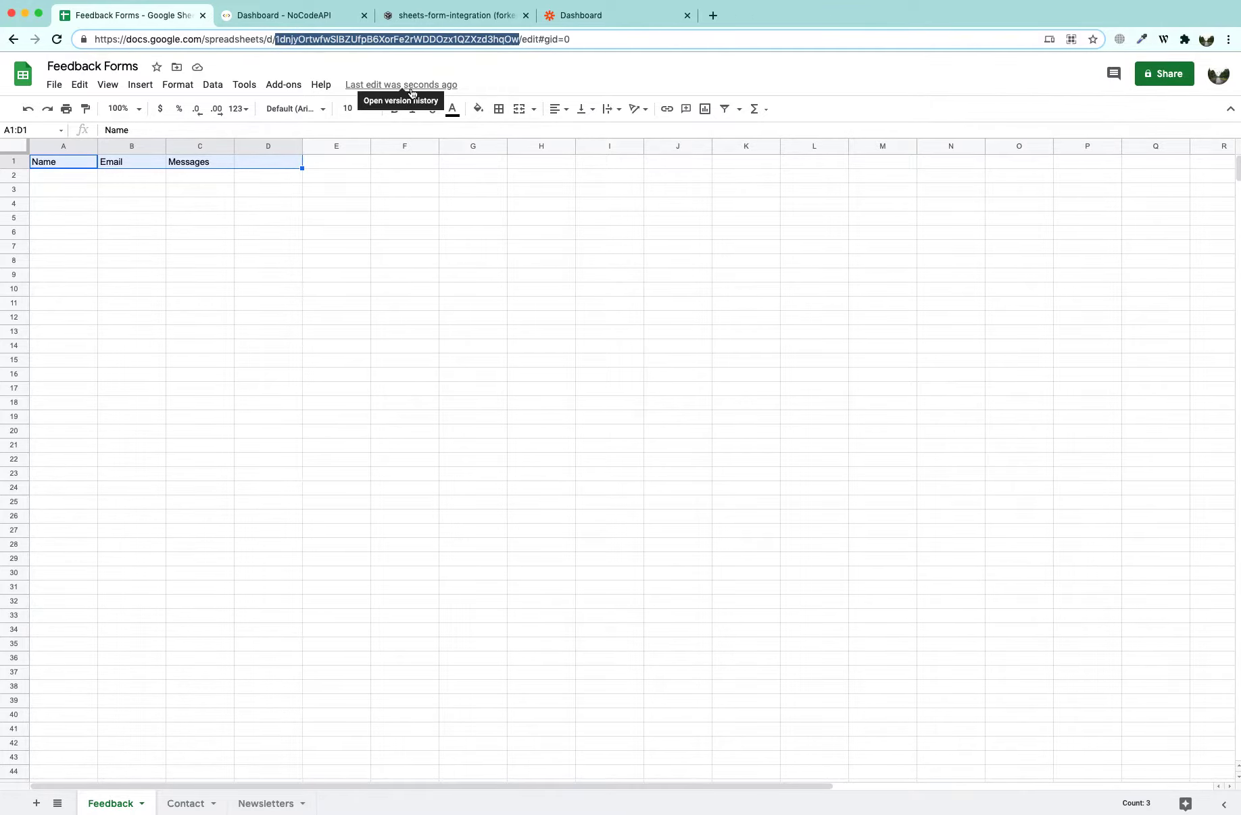
pyautogui.click(265, 16)
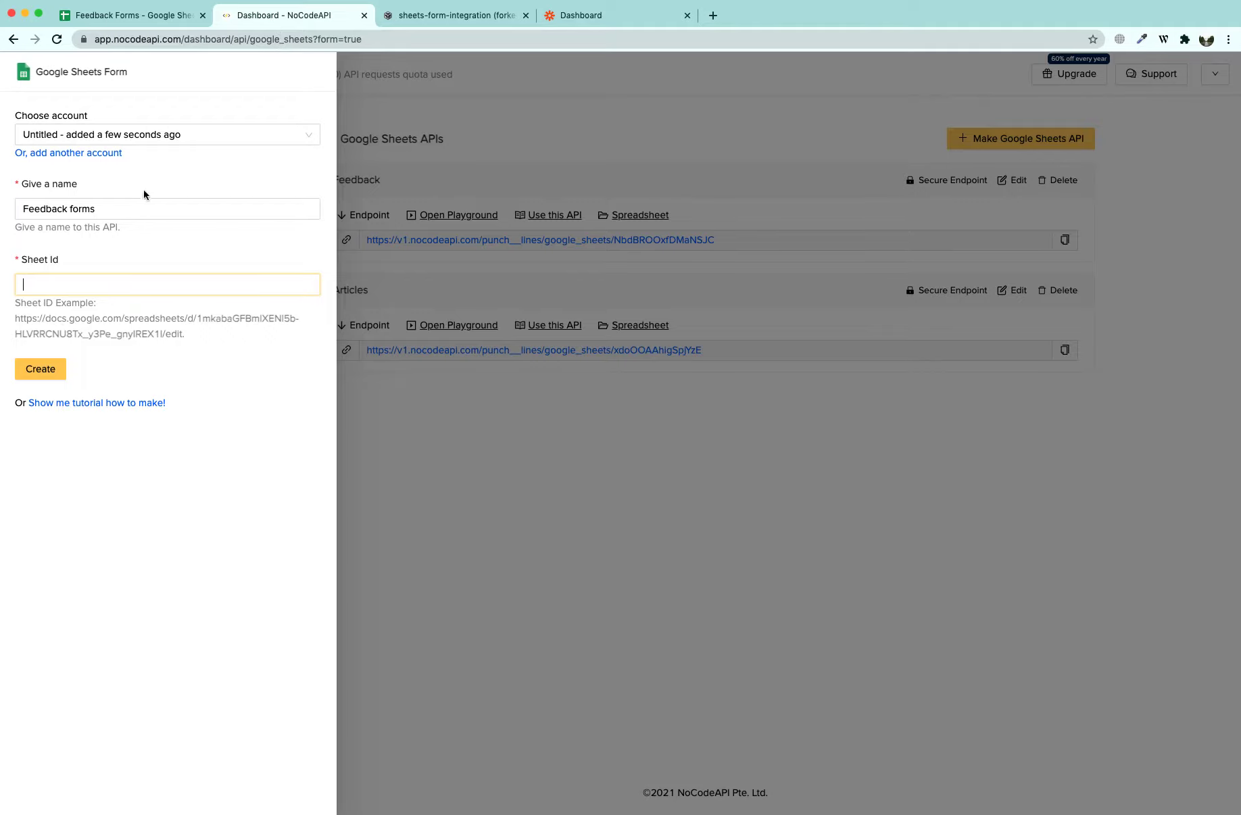
pyautogui.click(111, 279)
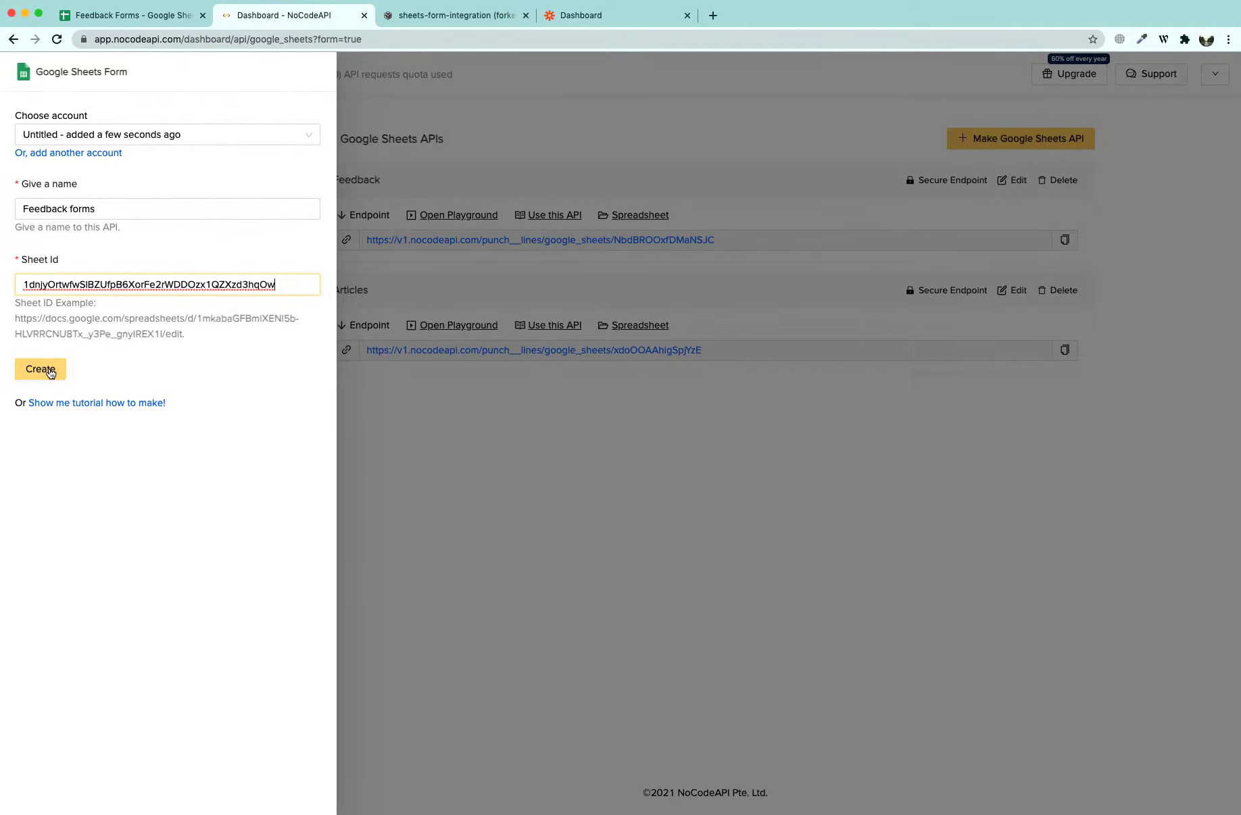
pyautogui.click(49, 372)
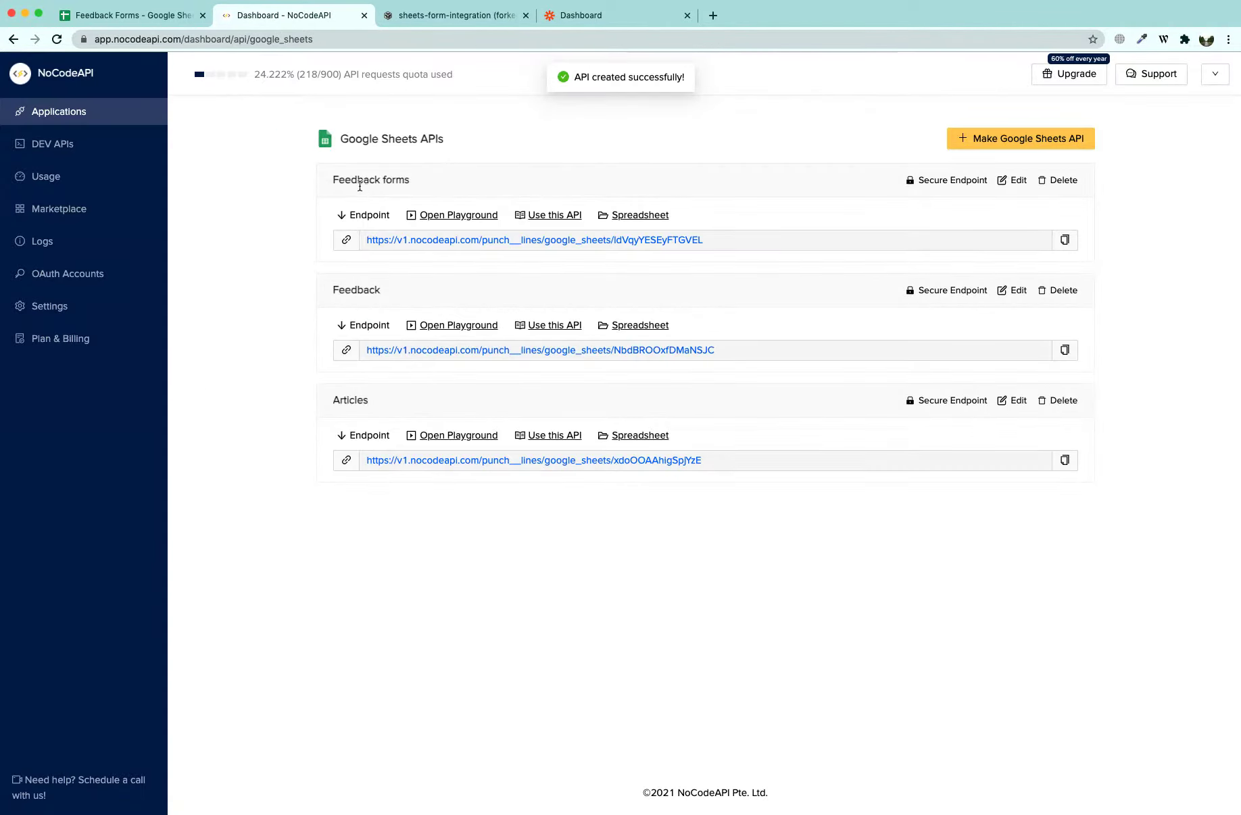
# Copy the new Feedback forms endpoint URL
pyautogui.moveTo(406, 179); pyautogui.dragTo(379, 234)
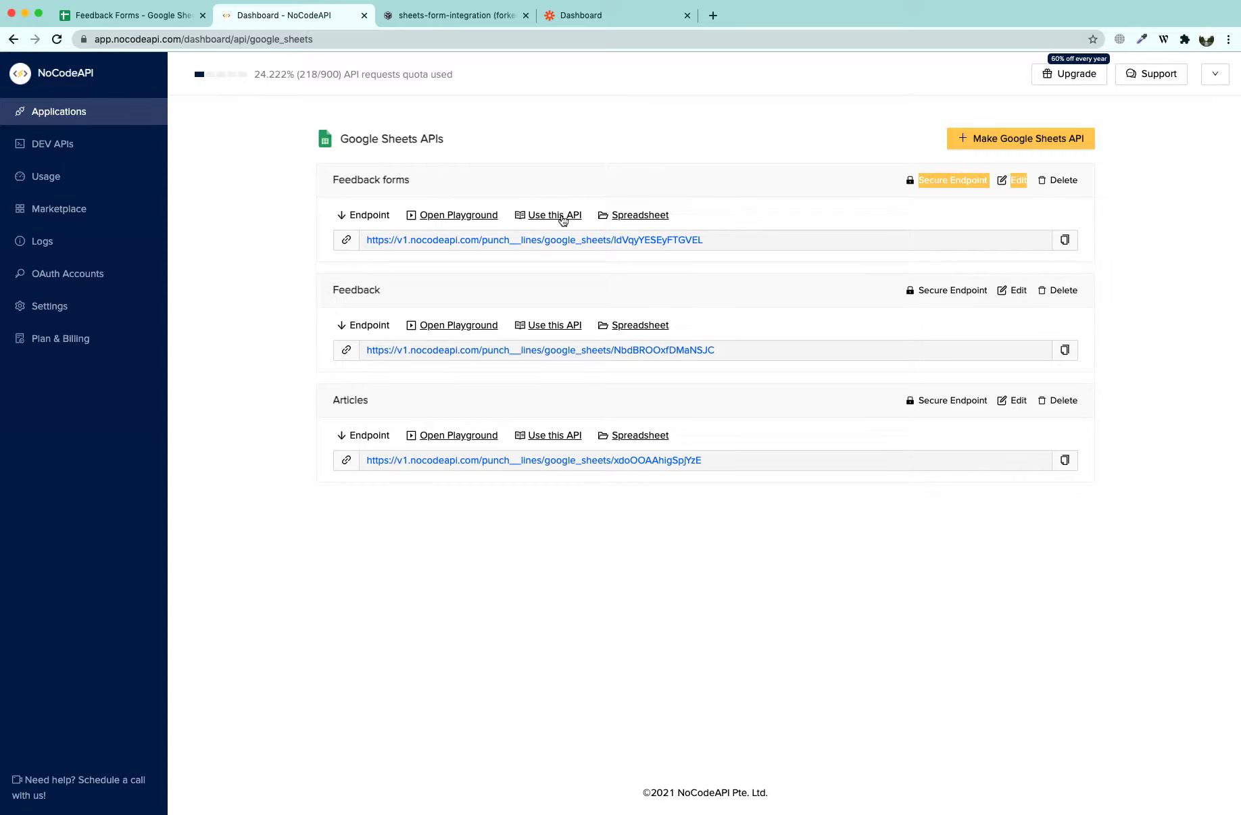
pyautogui.click(1064, 240)
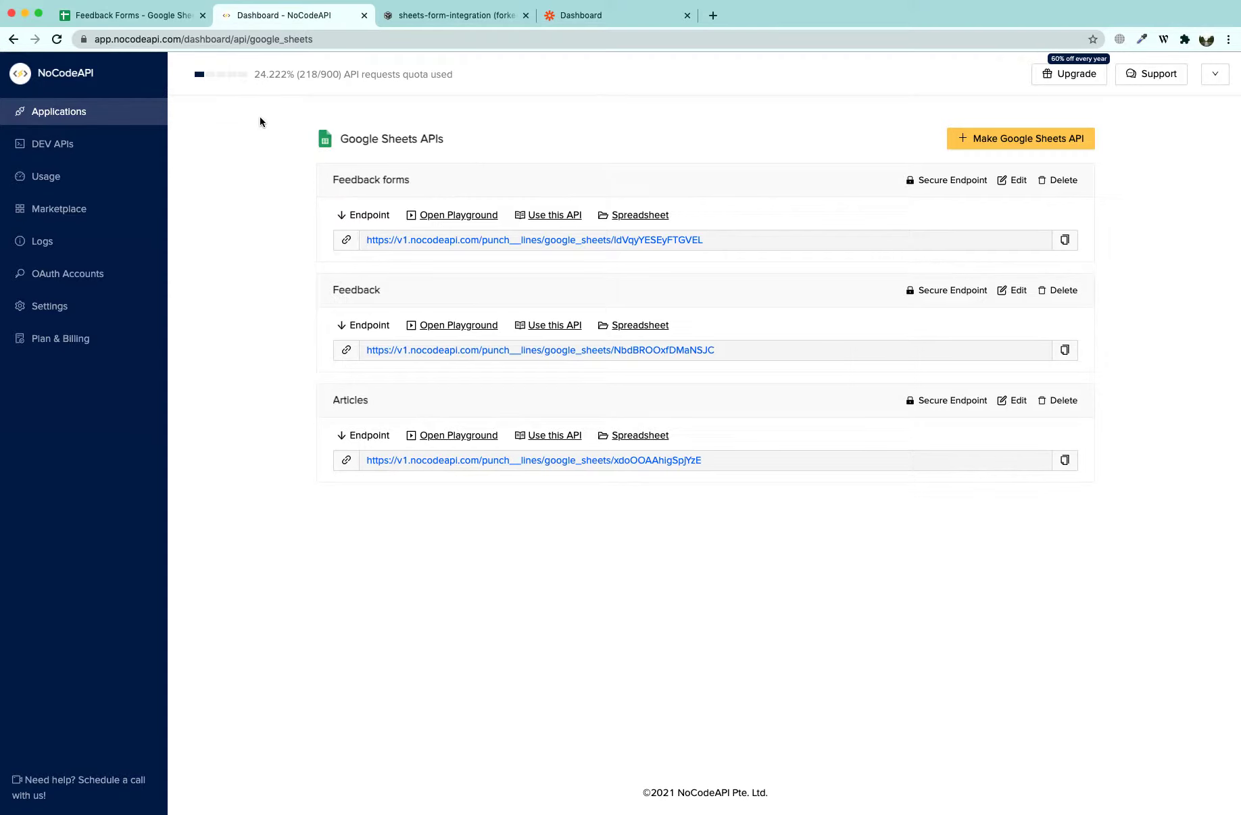
pyautogui.click(414, 16)
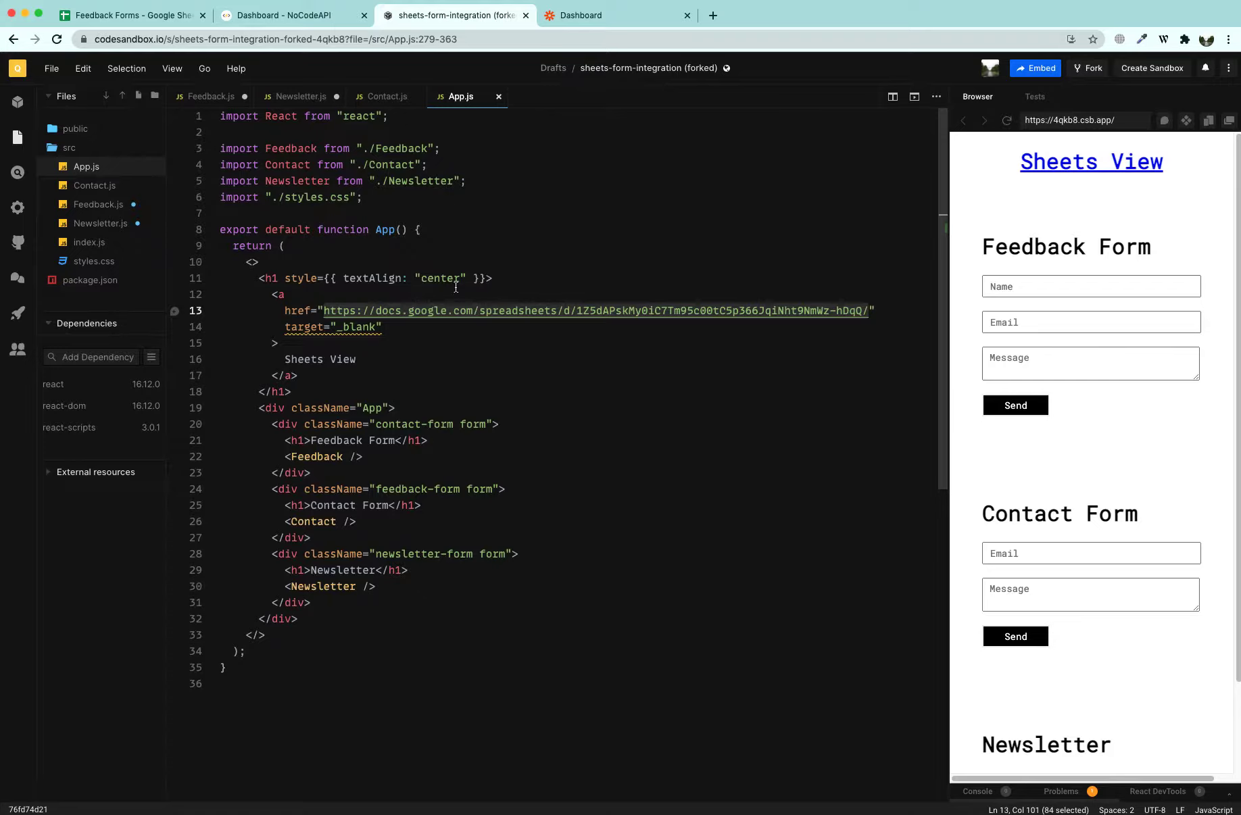
# Replace the old URL in App.js's Sheets View link with the Feedback Forms spreadsheet address
pyautogui.scroll(-3, 1074, 415)
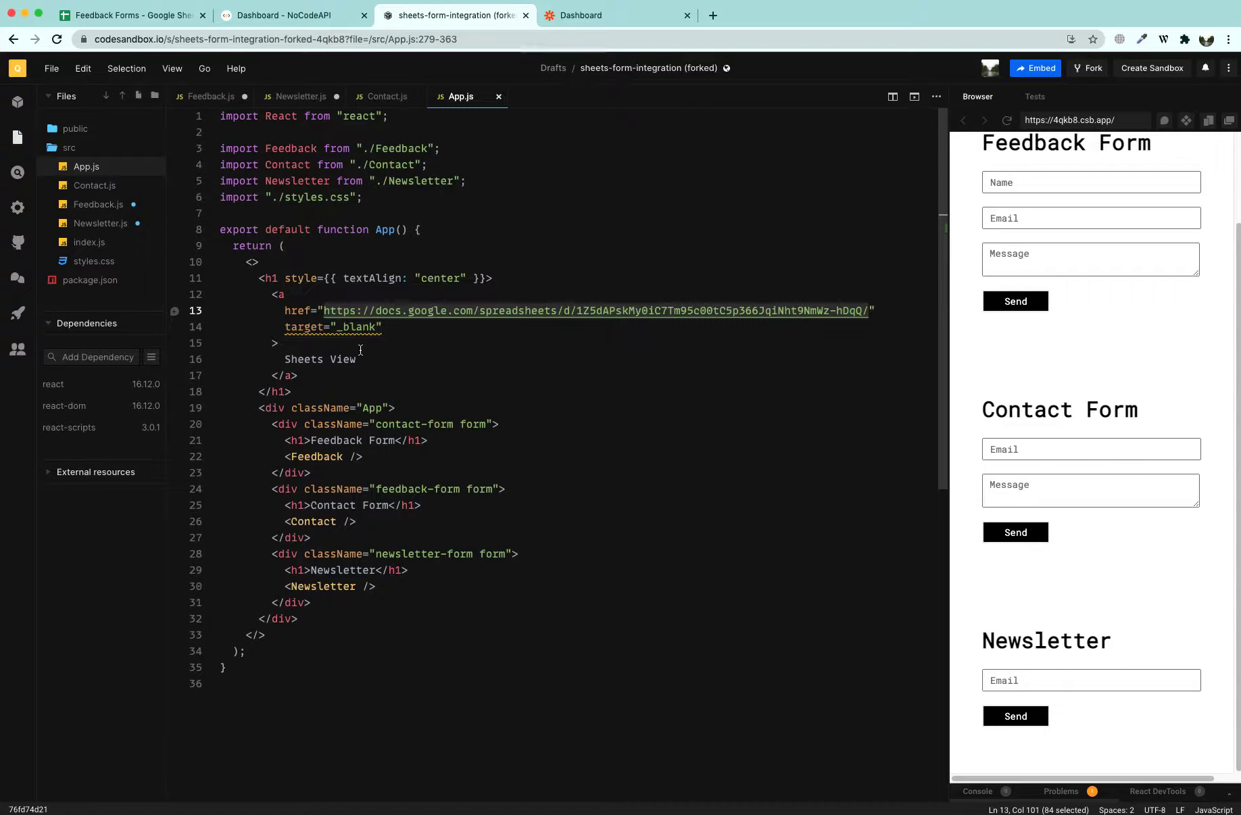
pyautogui.click(433, 264)
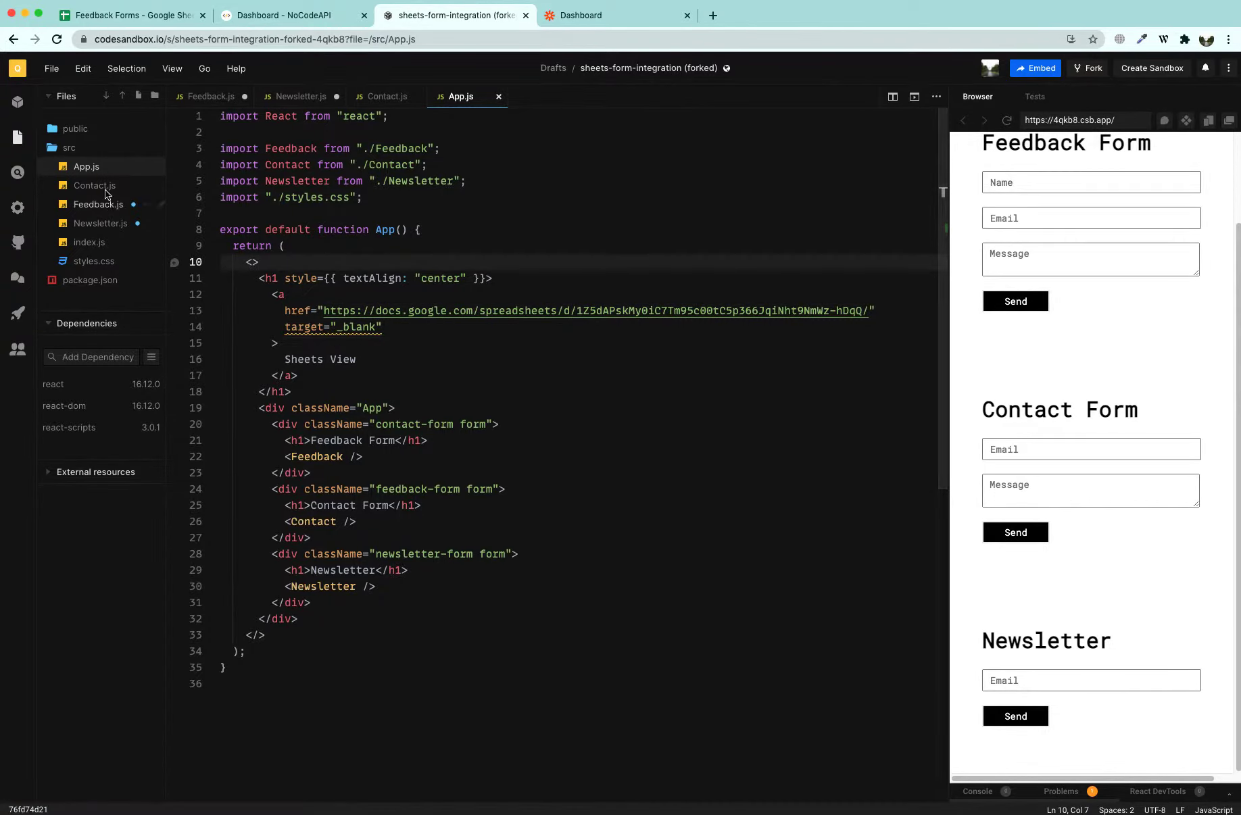
pyautogui.moveTo(323, 312); pyautogui.dragTo(868, 311)
pyautogui.press('BackSpace')
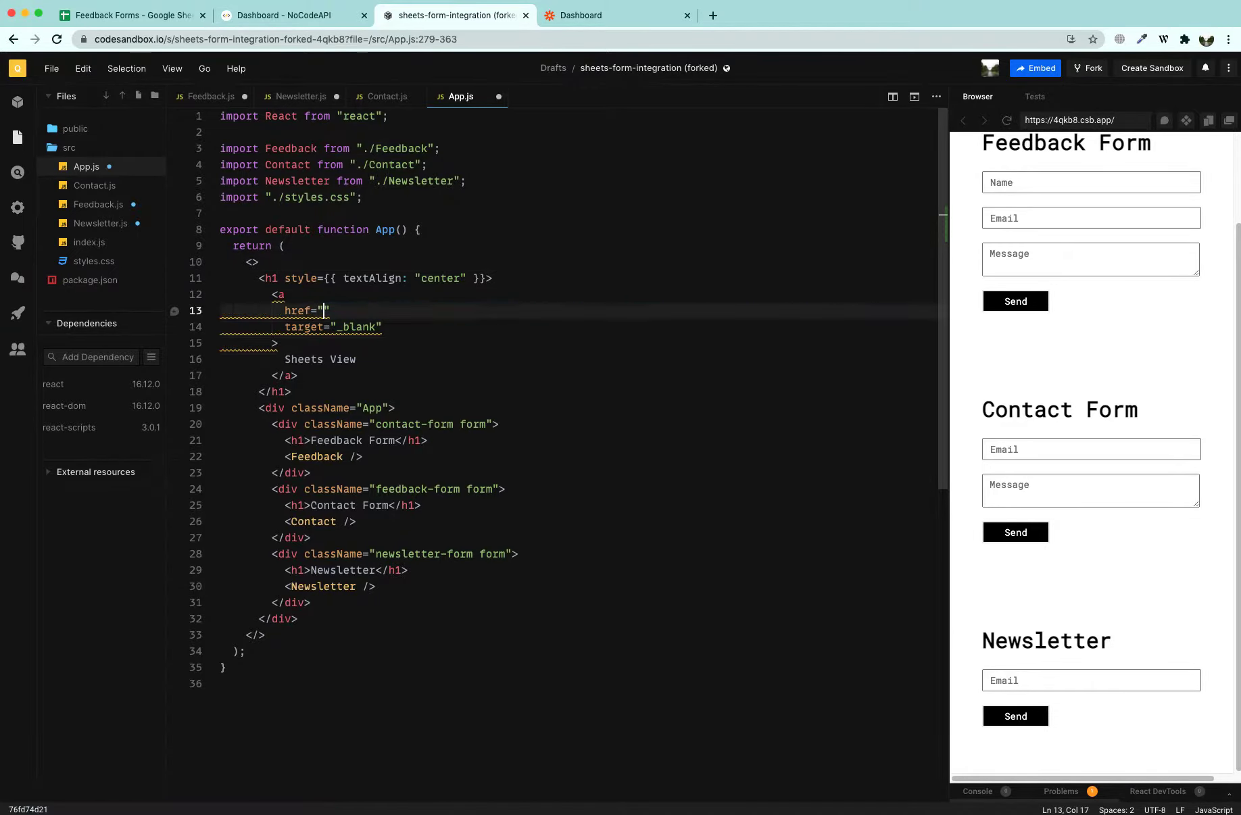
pyautogui.click(129, 15)
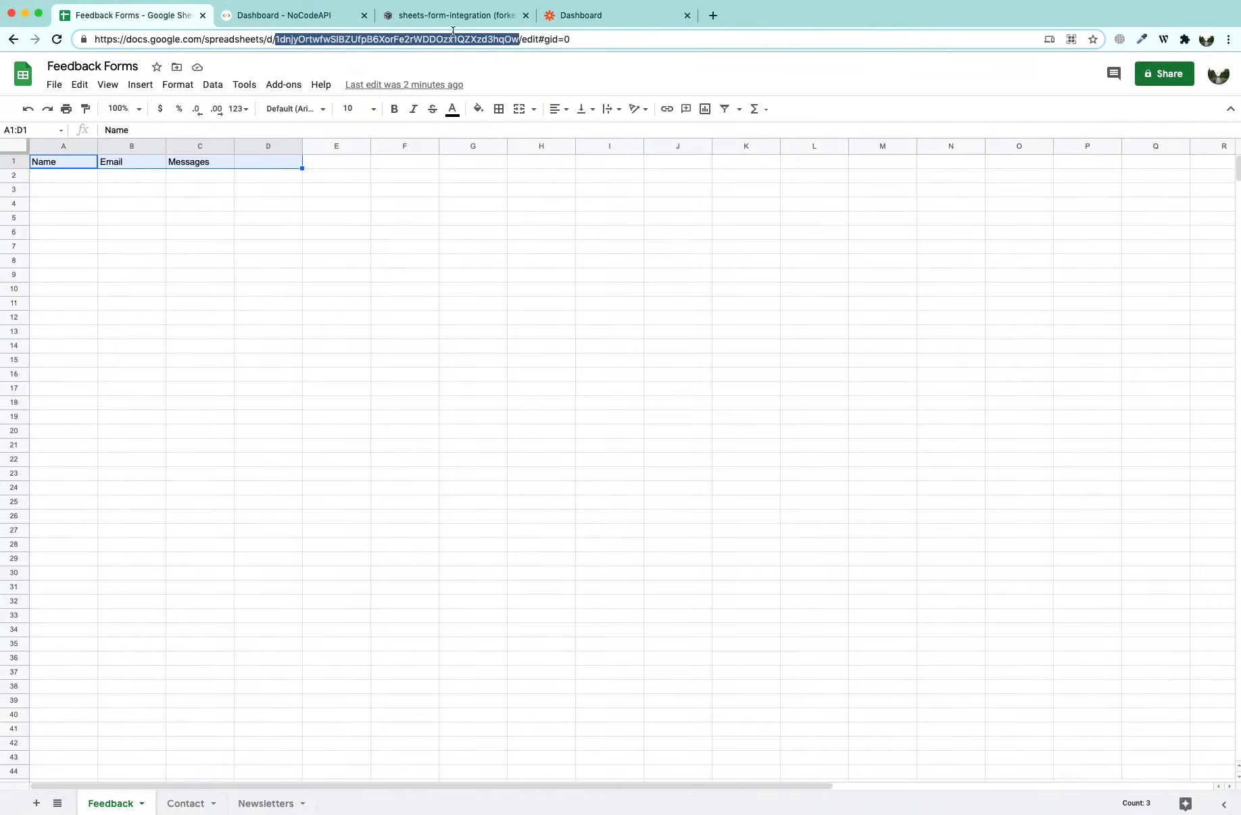
pyautogui.click(522, 38)
pyautogui.moveTo(476, 45); pyautogui.dragTo(80, 45)
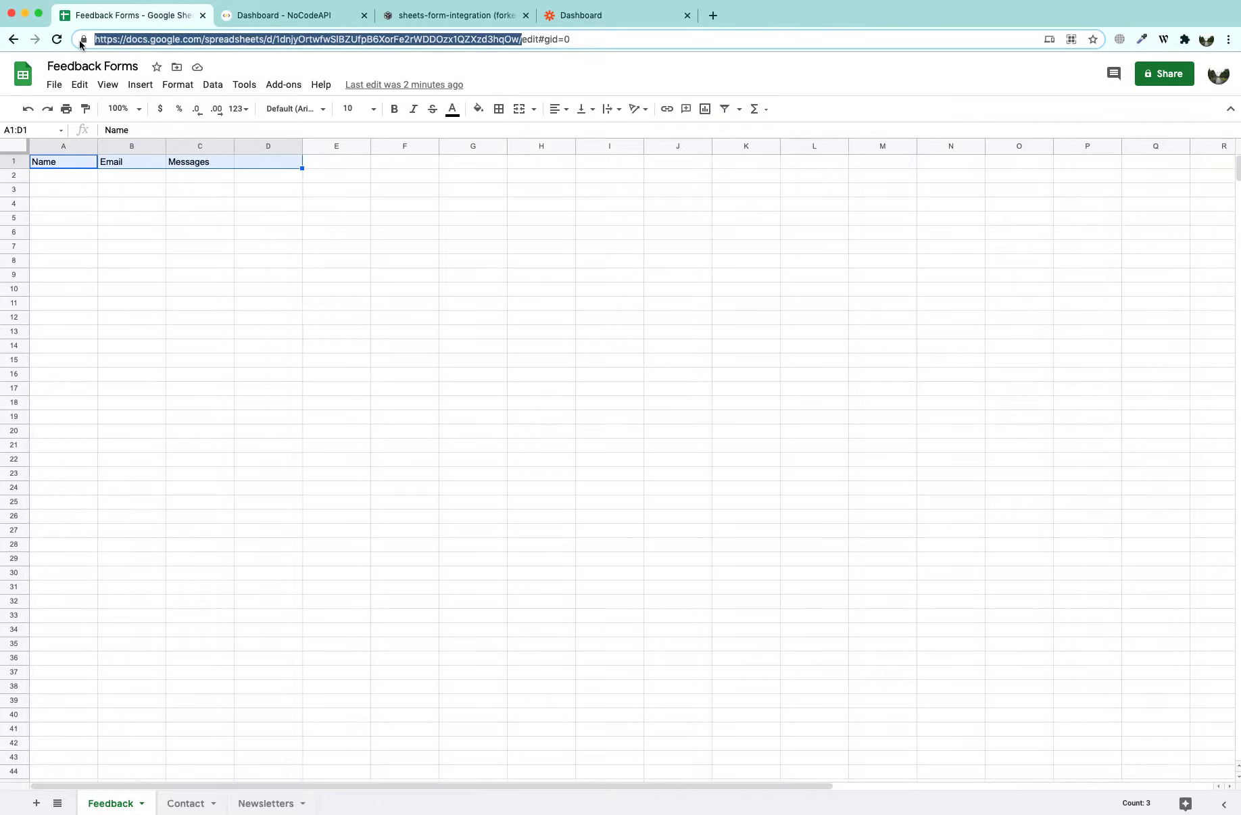
pyautogui.click(425, 16)
pyautogui.press('super+v')
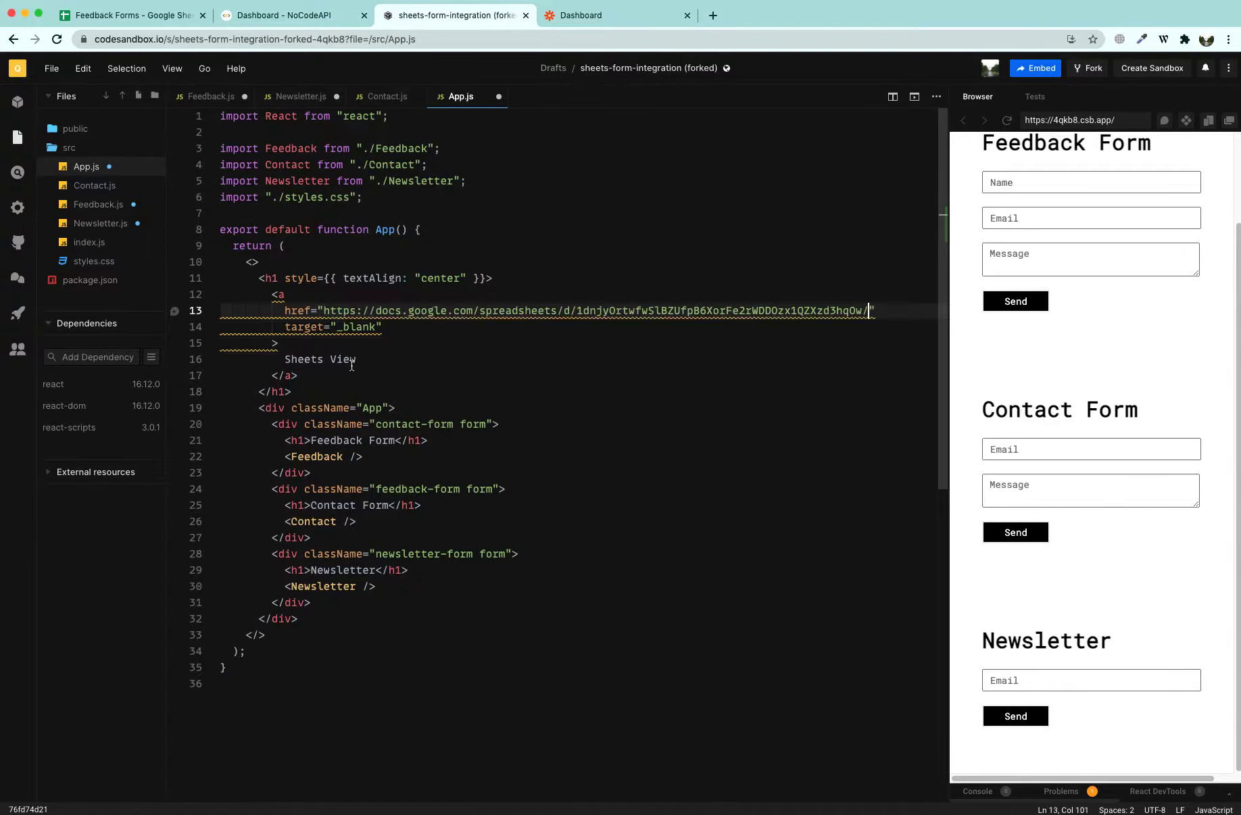
# Swap Contact.js's old fetch URL for the new Feedback forms endpoint, keeping ?tabId=Contact
pyautogui.click(93, 185)
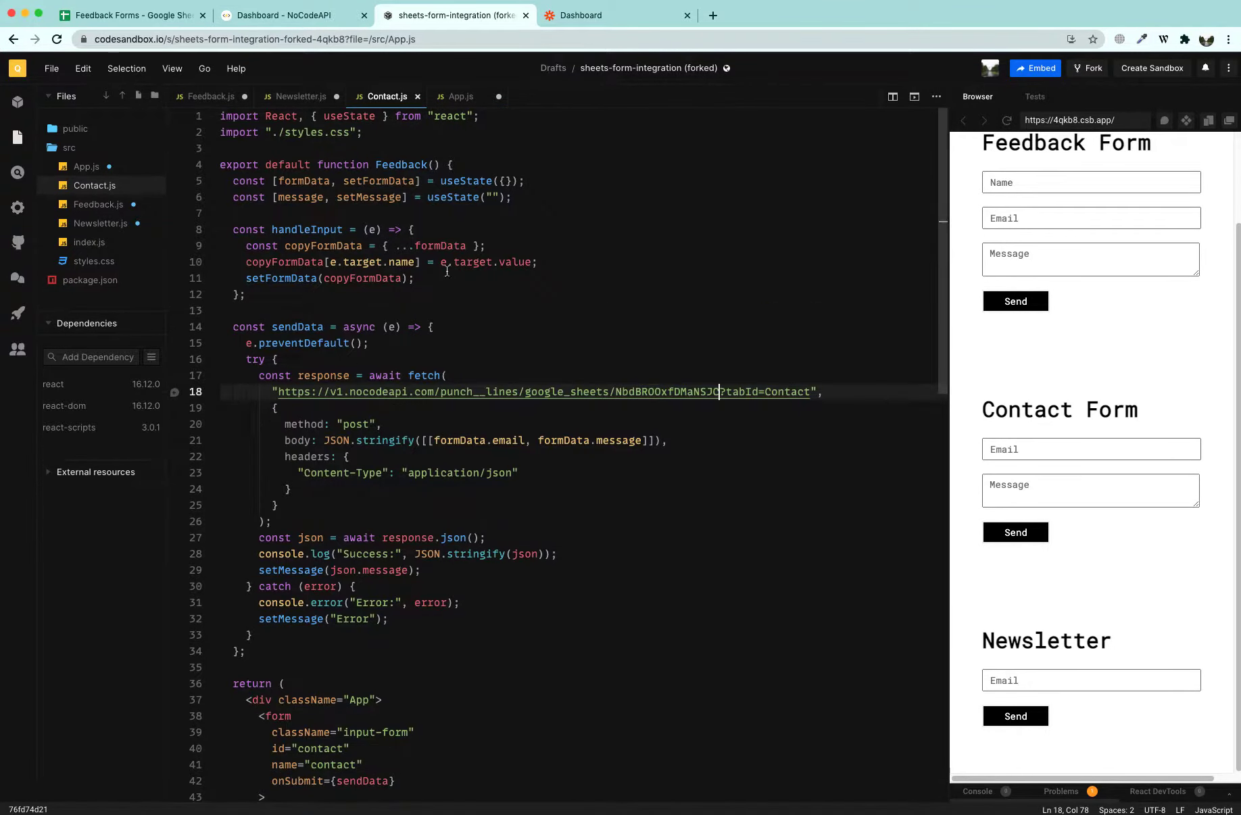
pyautogui.keyDown('shift'); pyautogui.click(280, 392); pyautogui.keyUp('shift')
pyautogui.press('BackSpace')
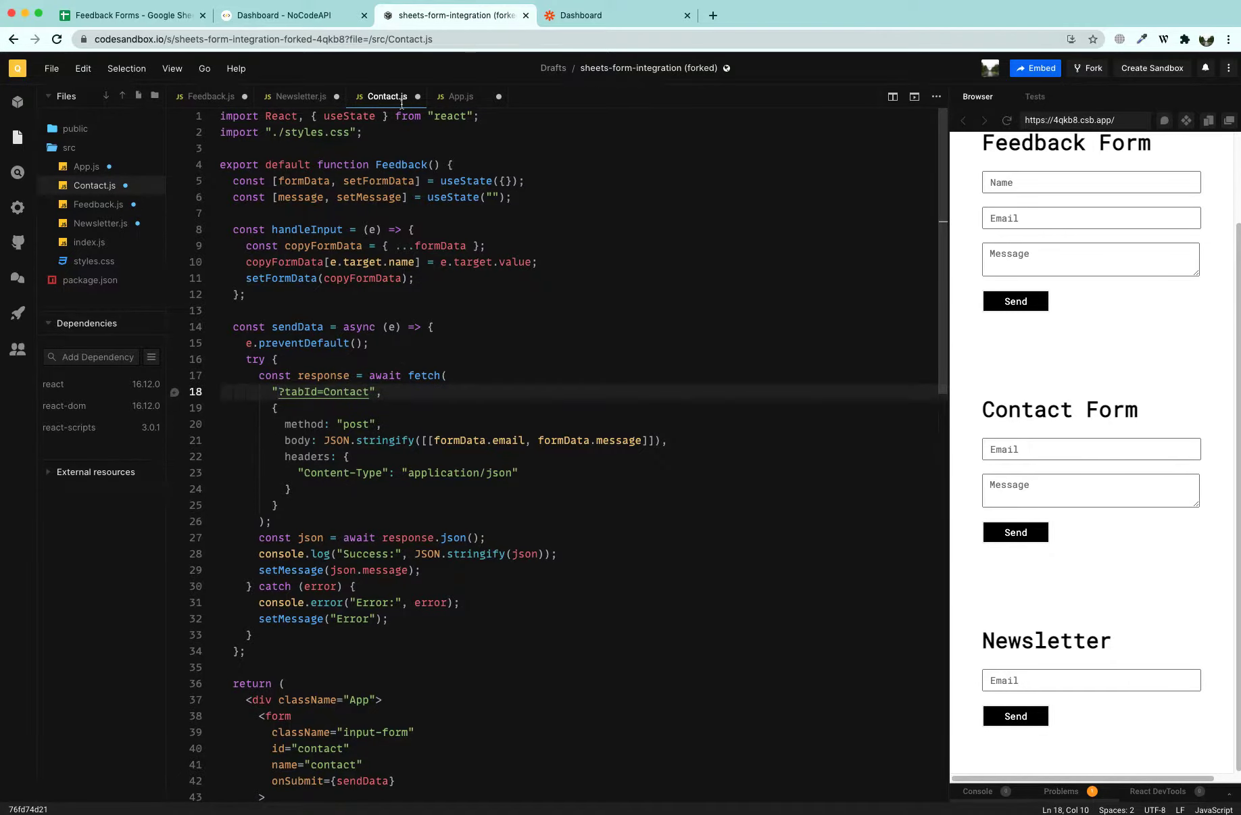
pyautogui.click(297, 17)
pyautogui.click(1065, 240)
pyautogui.click(457, 14)
pyautogui.press('super+v')
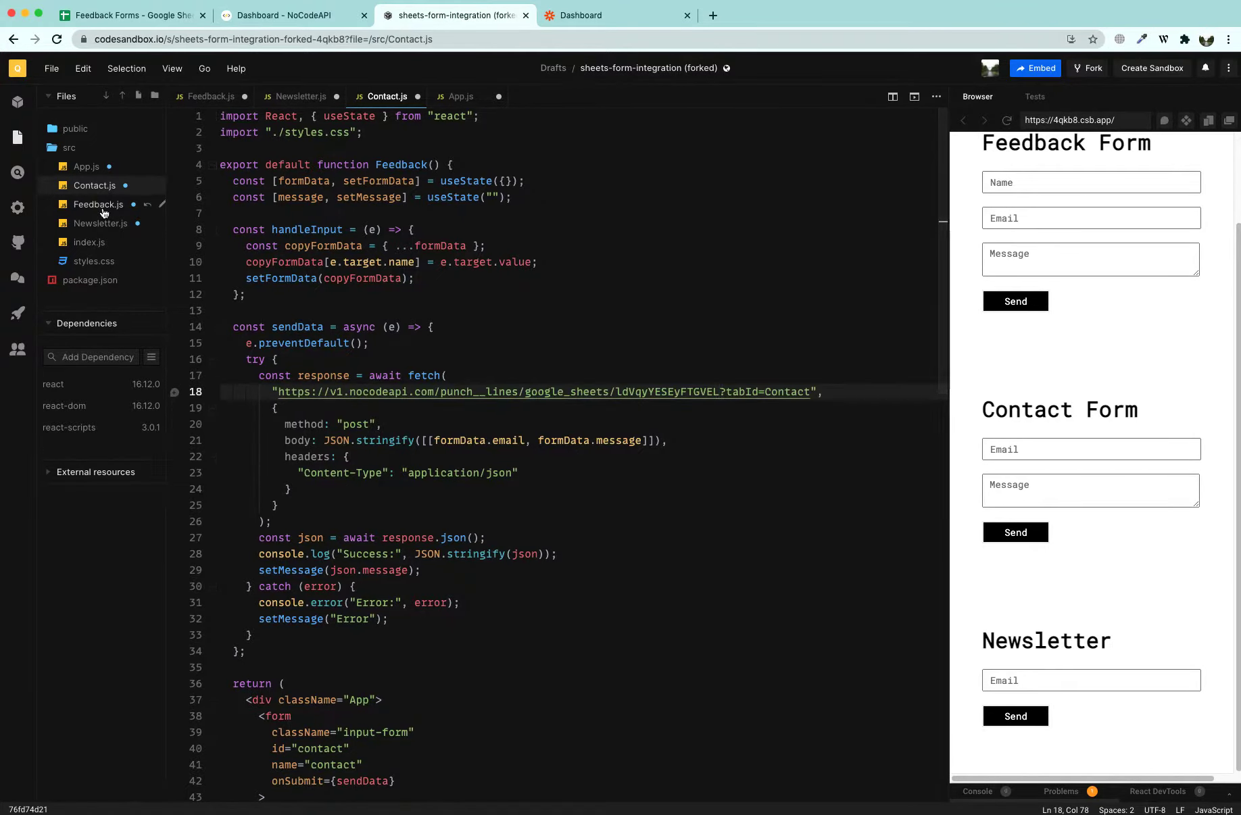
# Paste the new endpoint over the old fetch URLs in Feedback.js and Newsletter.js
pyautogui.click(103, 205)
pyautogui.moveTo(278, 409); pyautogui.dragTo(718, 414)
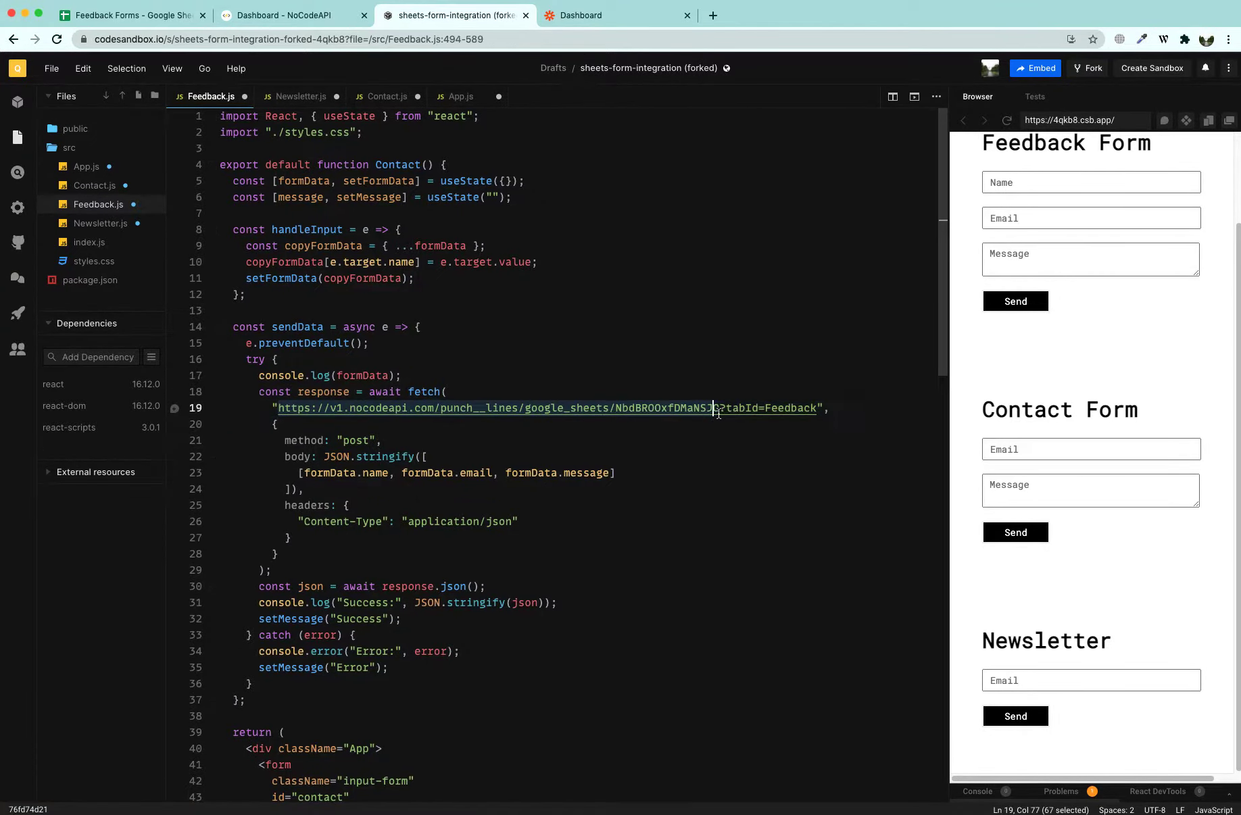
pyautogui.press('super+v')
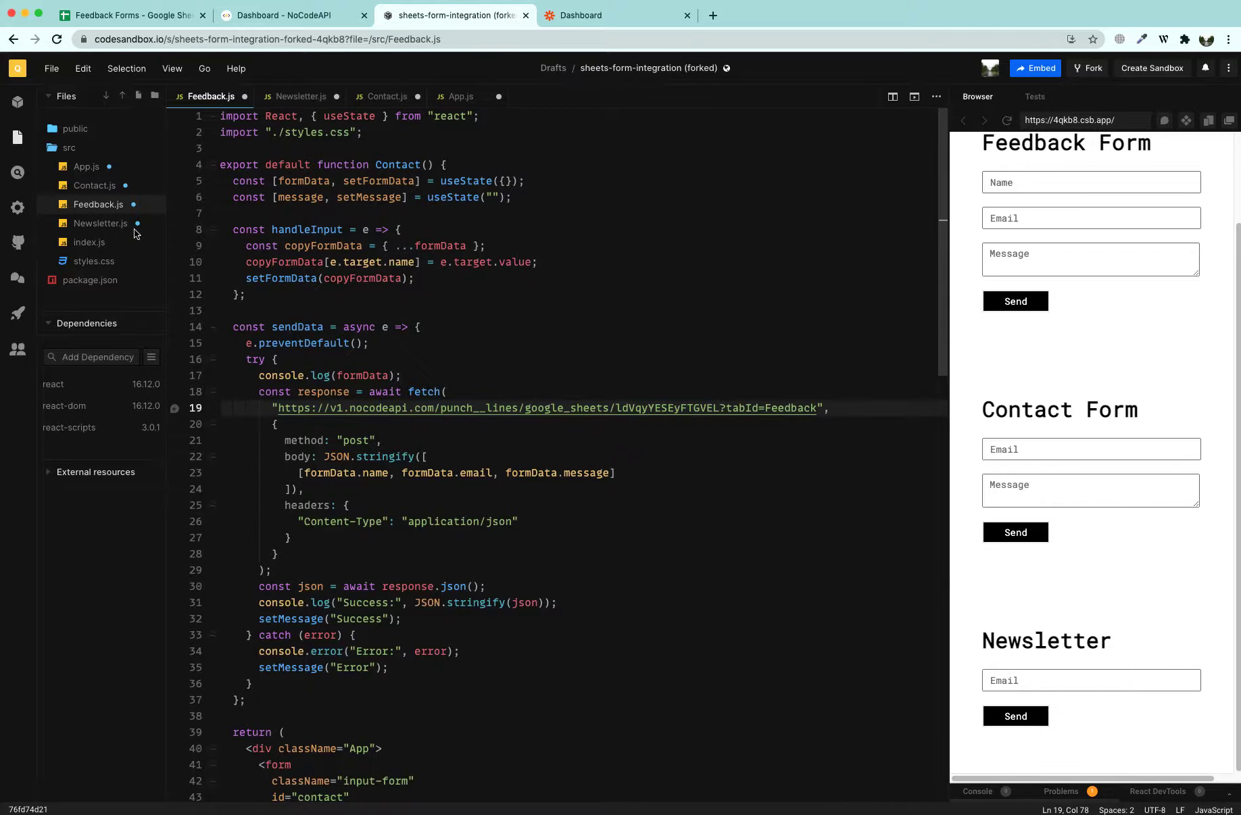
pyautogui.click(100, 223)
pyautogui.moveTo(278, 375); pyautogui.dragTo(718, 378)
pyautogui.press('super+v')
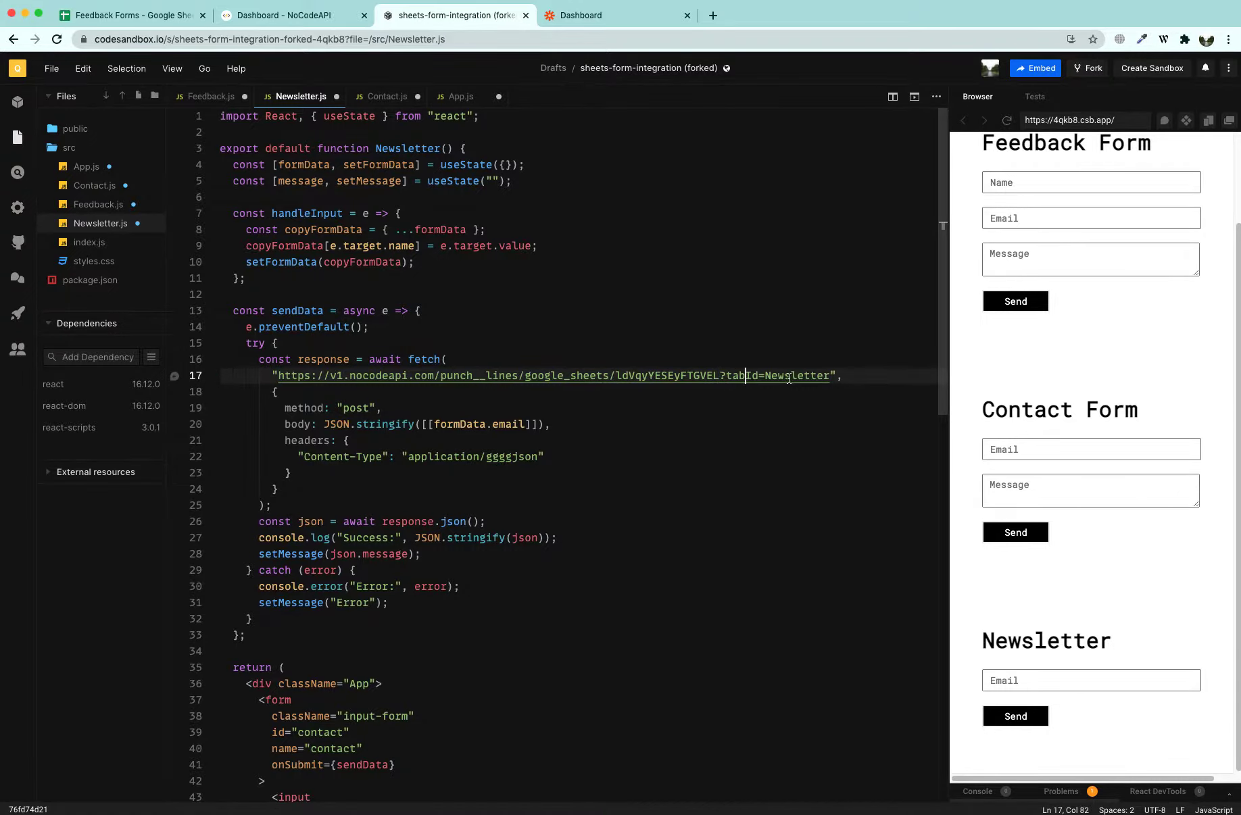
# Verify the tabId values Newsletter, Feedback and Contact in each form's fetch URL
pyautogui.press('super+d')
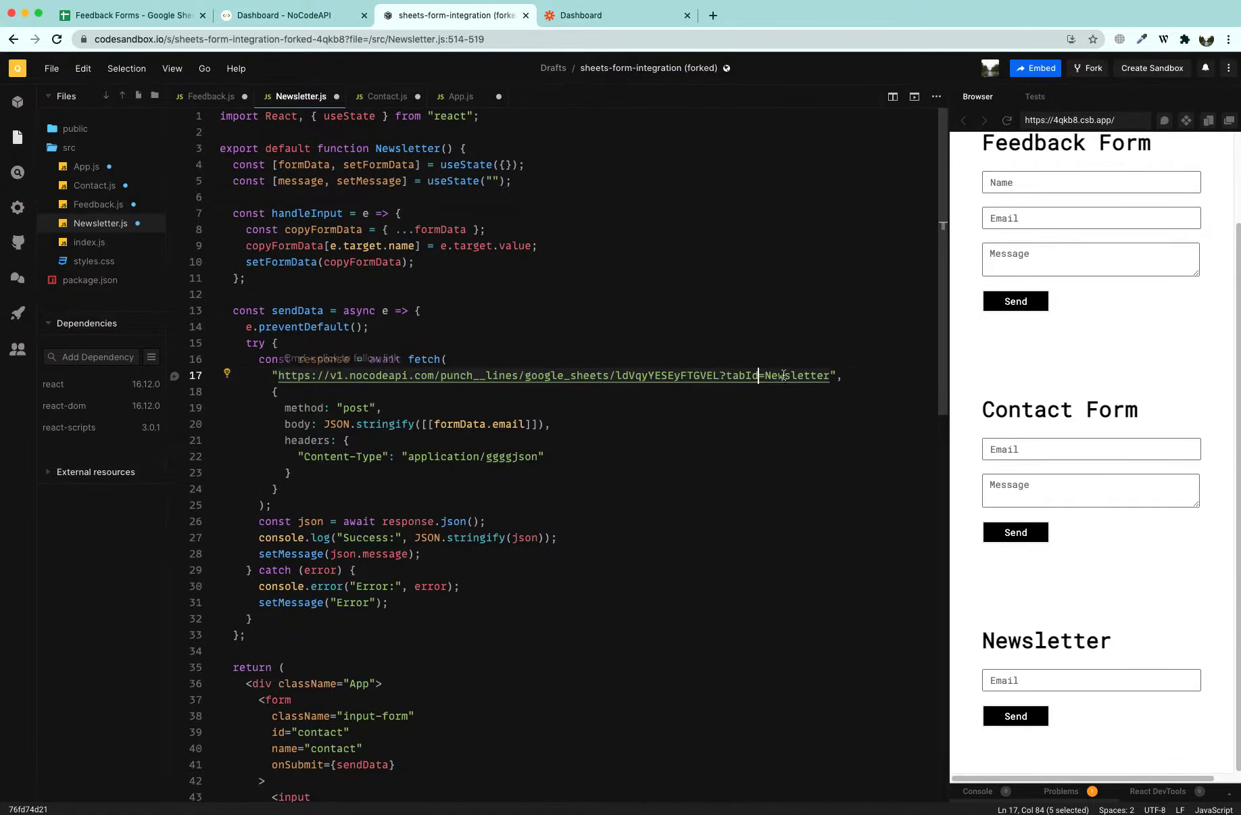
pyautogui.moveTo(765, 376); pyautogui.dragTo(831, 374)
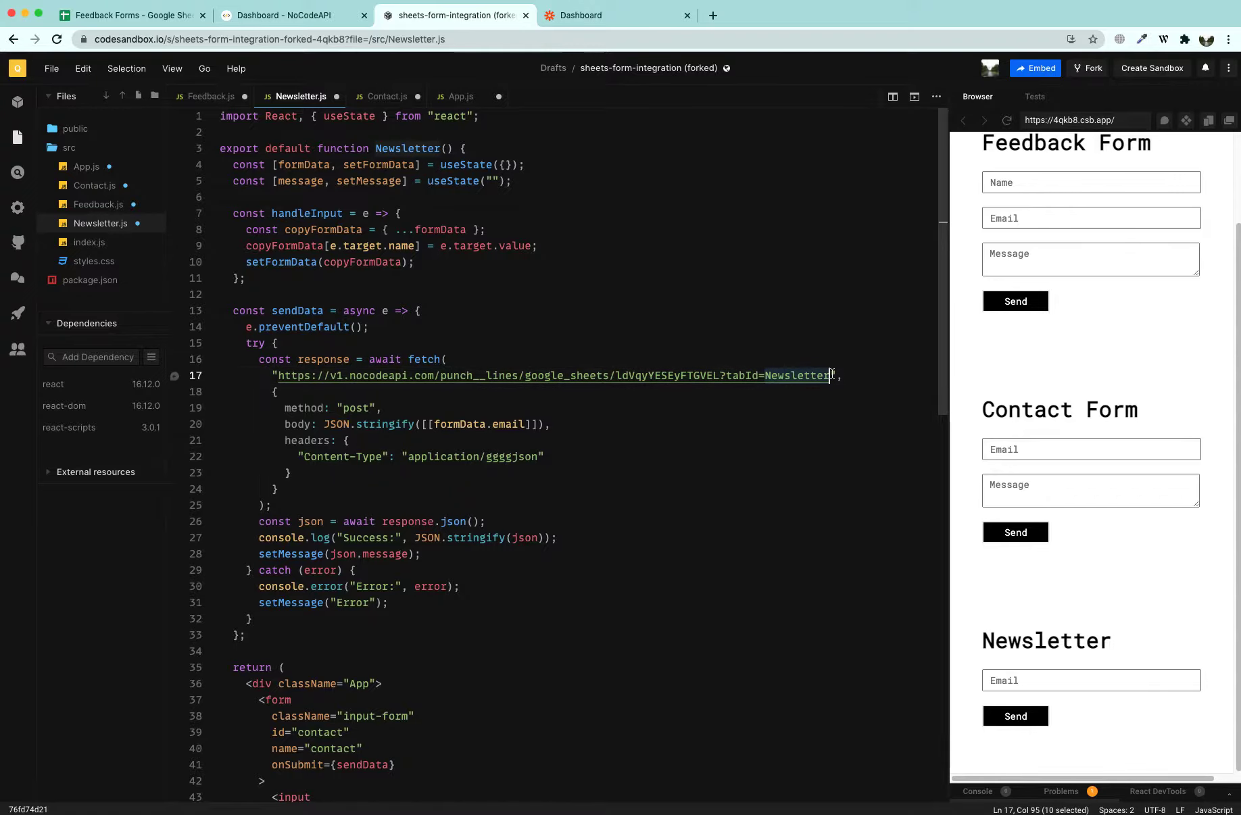
pyautogui.click(110, 207)
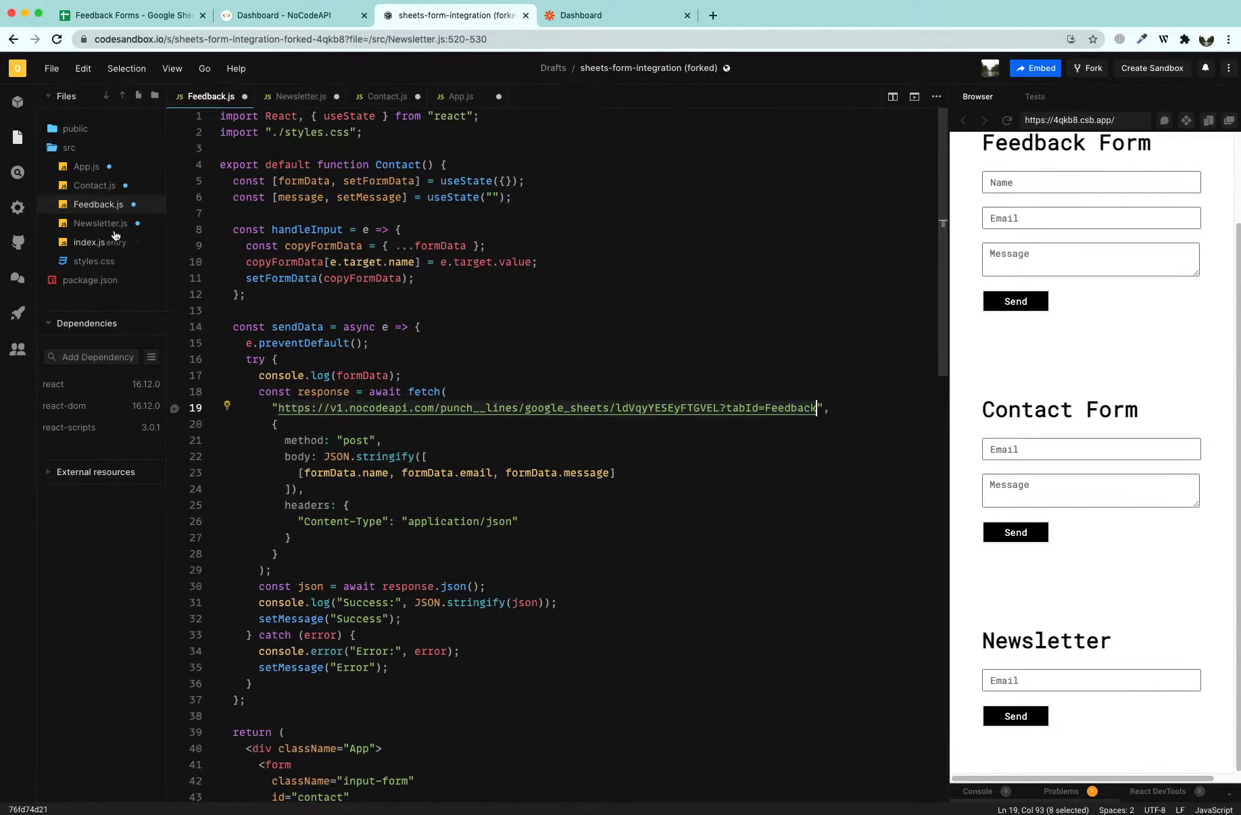
pyautogui.click(95, 185)
pyautogui.doubleClick(801, 391)
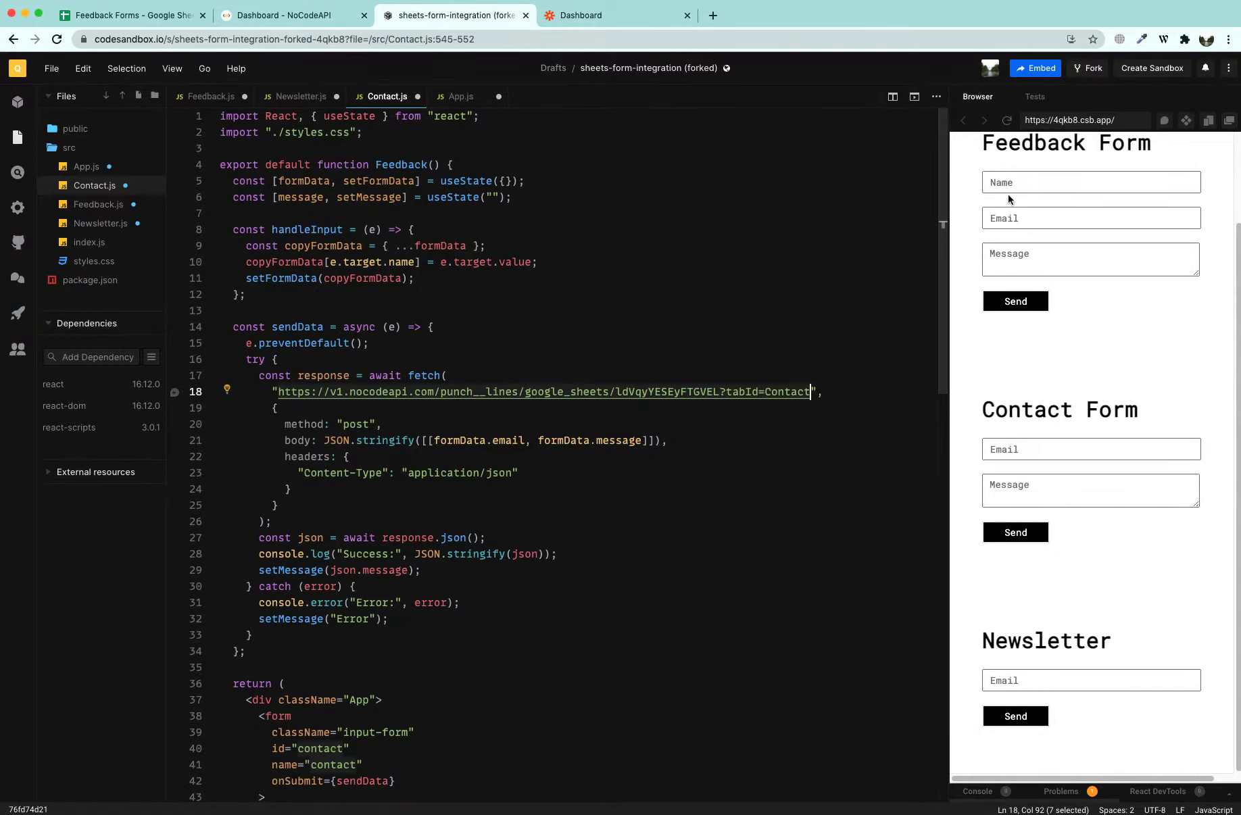
# Submit a test Feedback Form entry with saved name and email and message 'asdasfa'
pyautogui.click(1007, 182)
pyautogui.click(1009, 235)
pyautogui.click(1007, 217)
pyautogui.click(1013, 243)
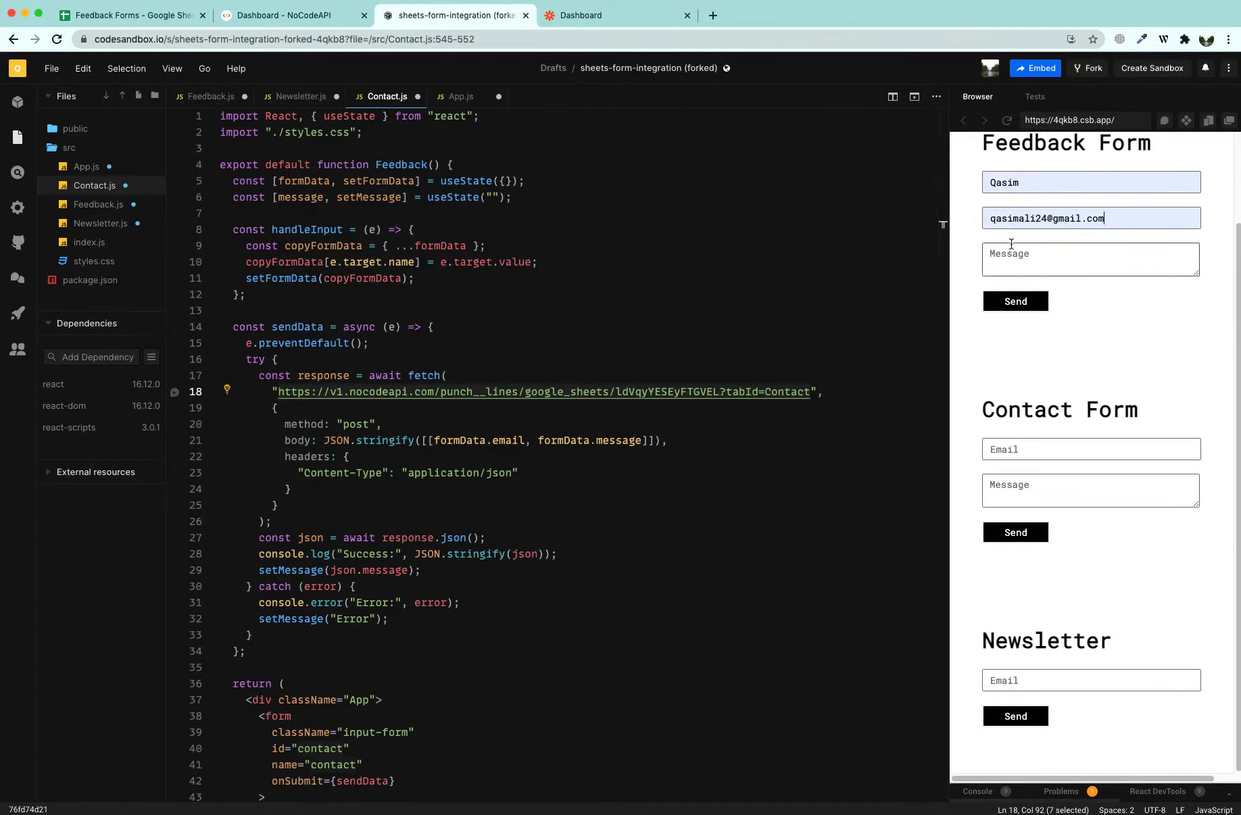
pyautogui.click(1004, 267)
pyautogui.write('asdasfa')
pyautogui.click(1001, 301)
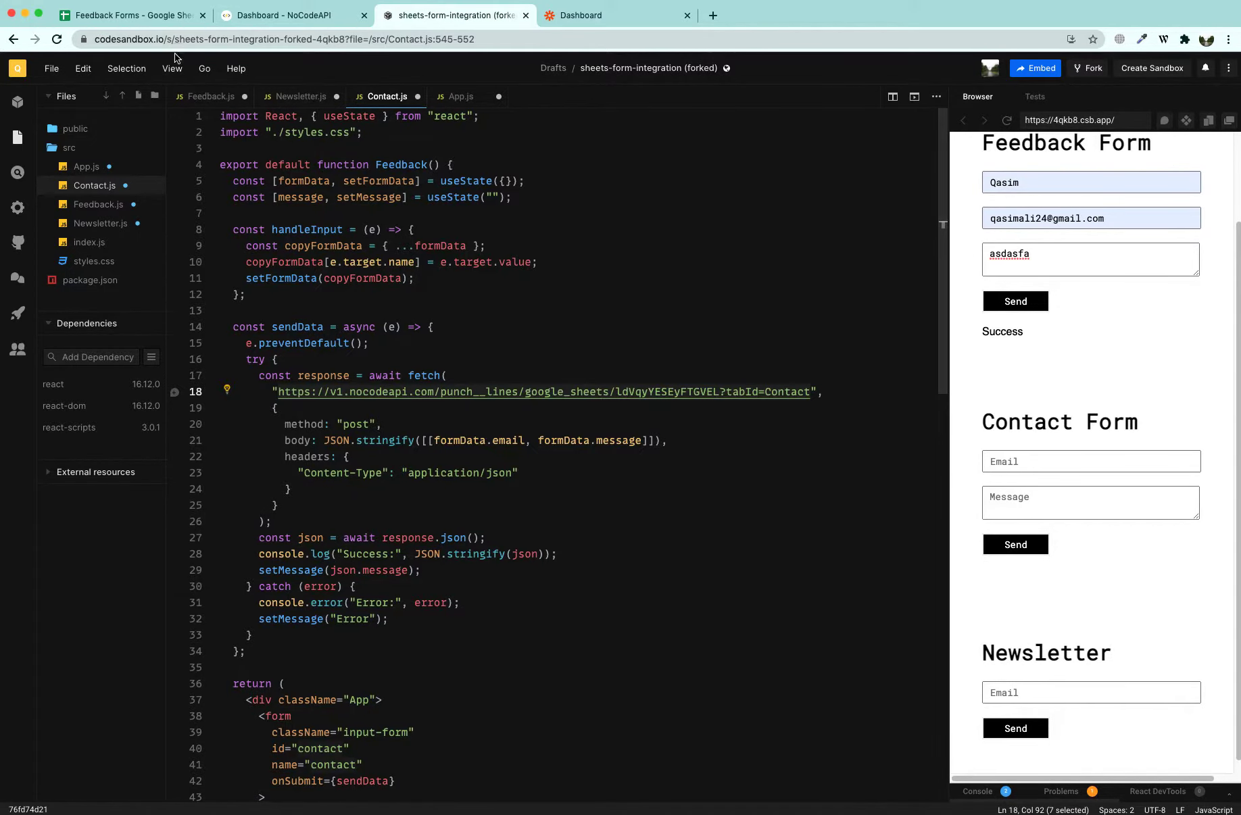
# Confirm the test row landed in the Feedback sheet and widen column B for the email
pyautogui.click(150, 19)
pyautogui.click(131, 177)
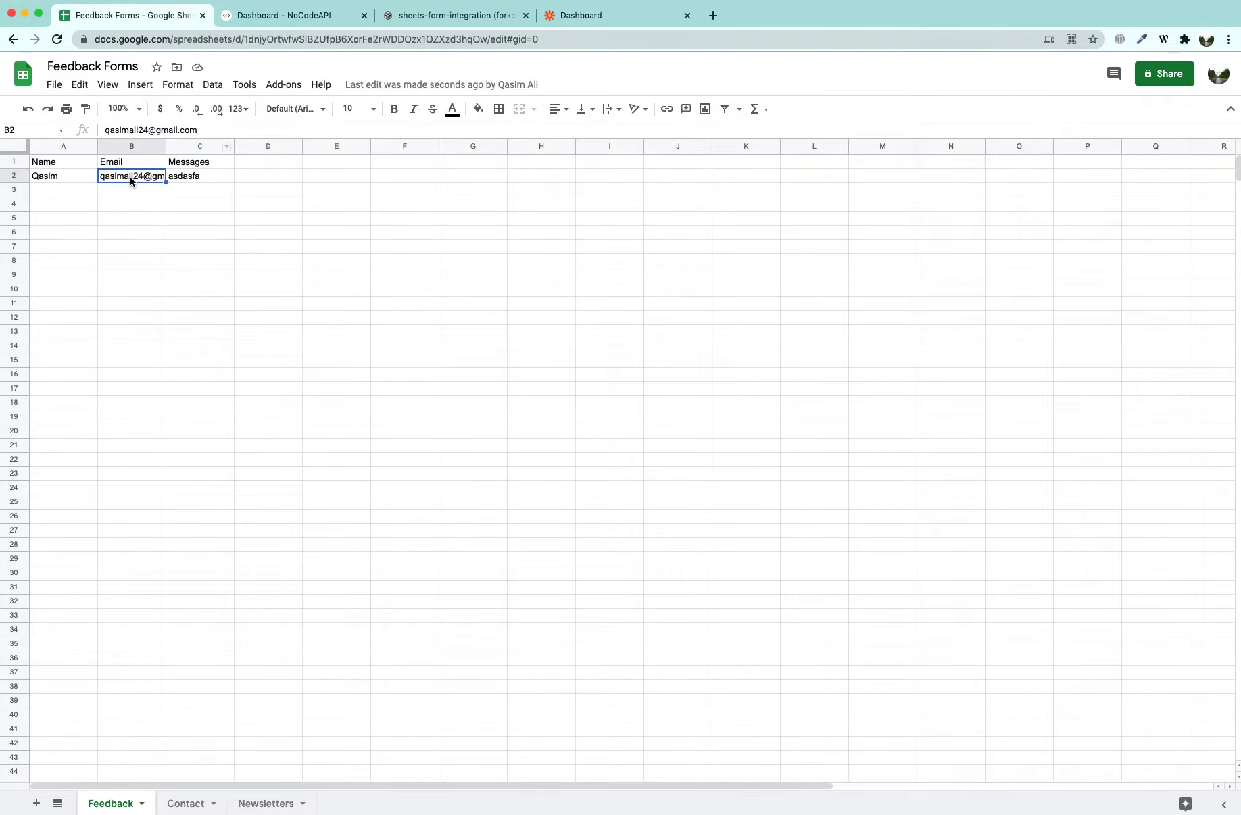
pyautogui.moveTo(167, 147); pyautogui.dragTo(196, 147)
pyautogui.click(221, 177)
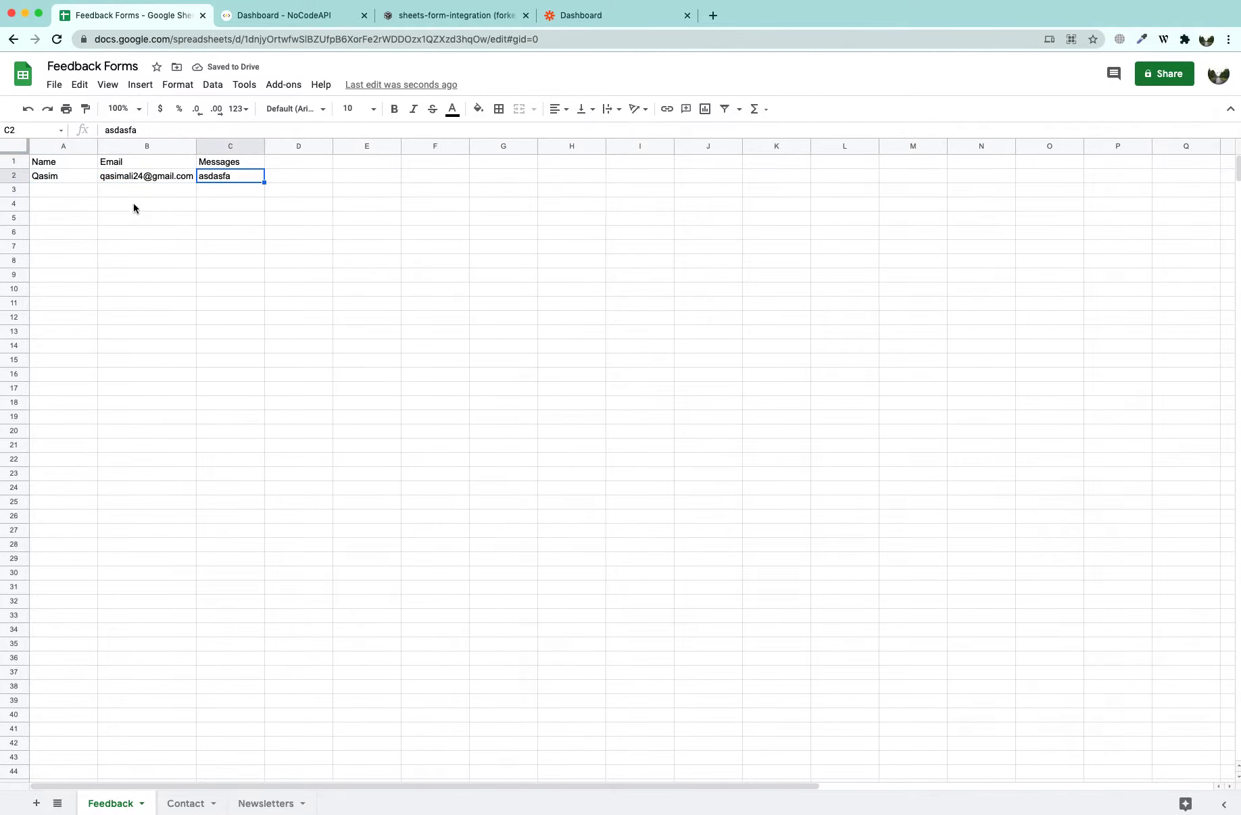
pyautogui.moveTo(53, 177); pyautogui.dragTo(250, 179)
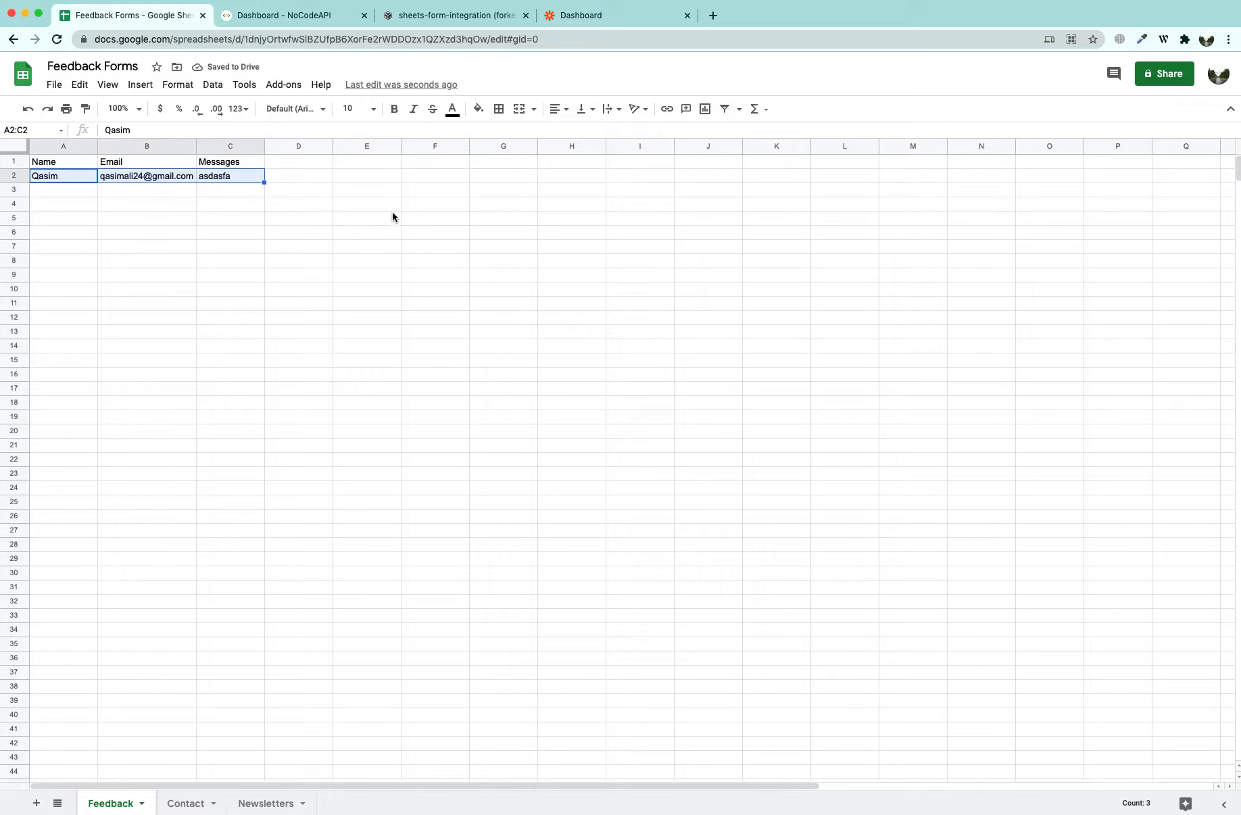
pyautogui.click(397, 19)
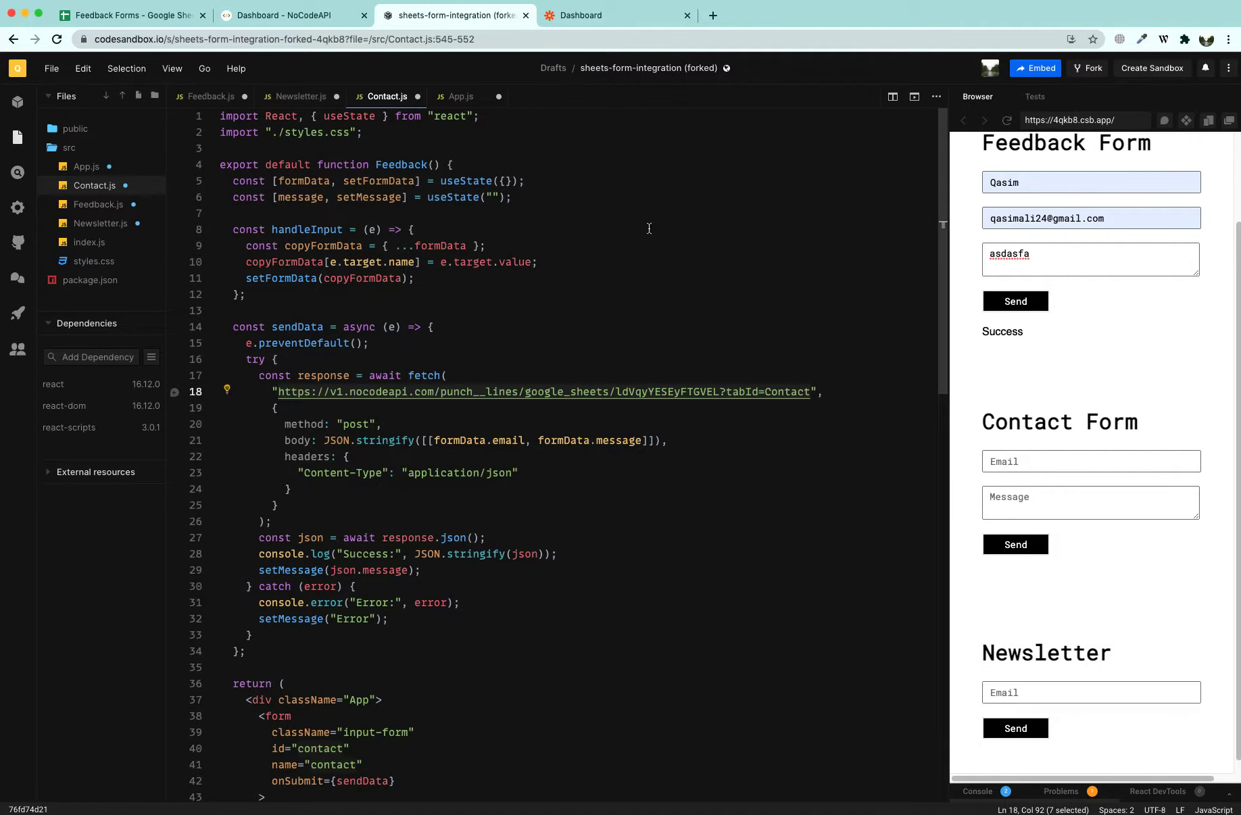
pyautogui.click(585, 16)
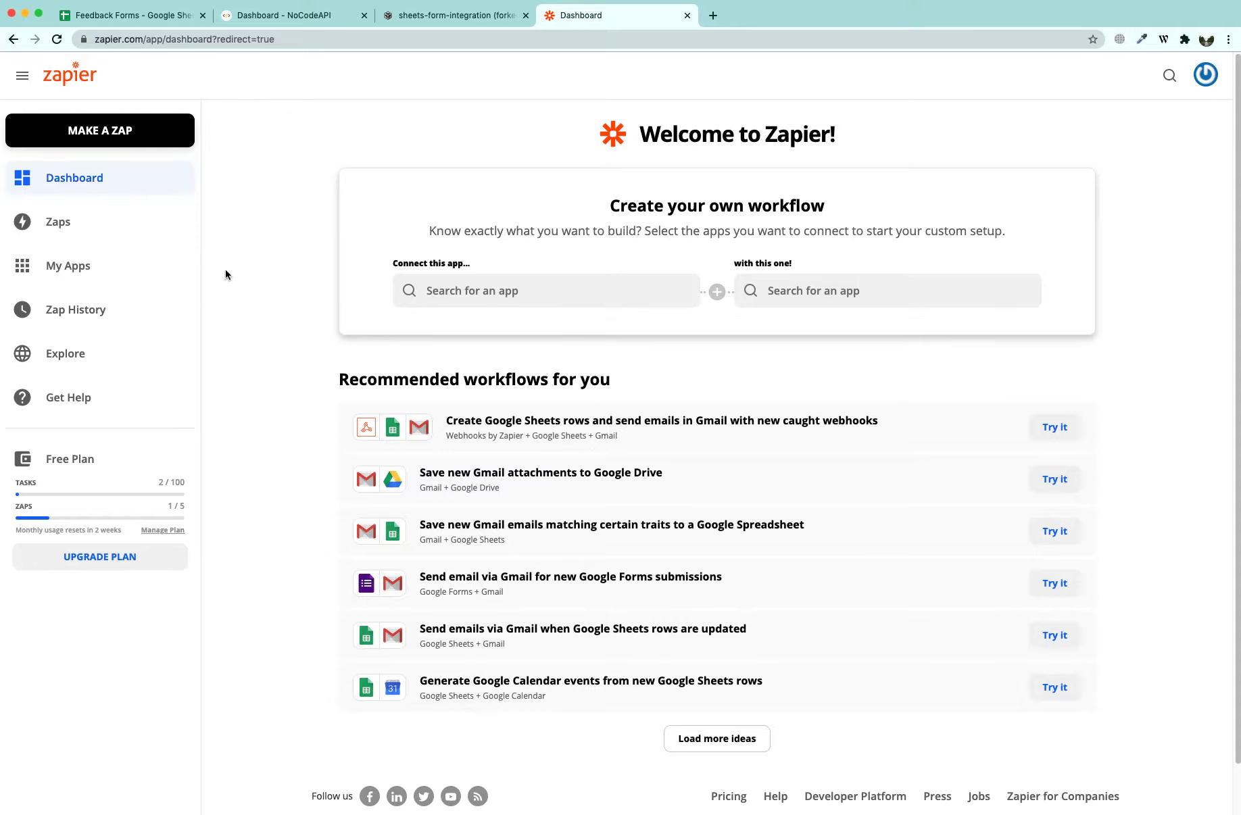
# Reload the Zapier dashboard and choose the 'Send emails via Gmail when Google Sheets rows are updated' template
pyautogui.click(82, 183)
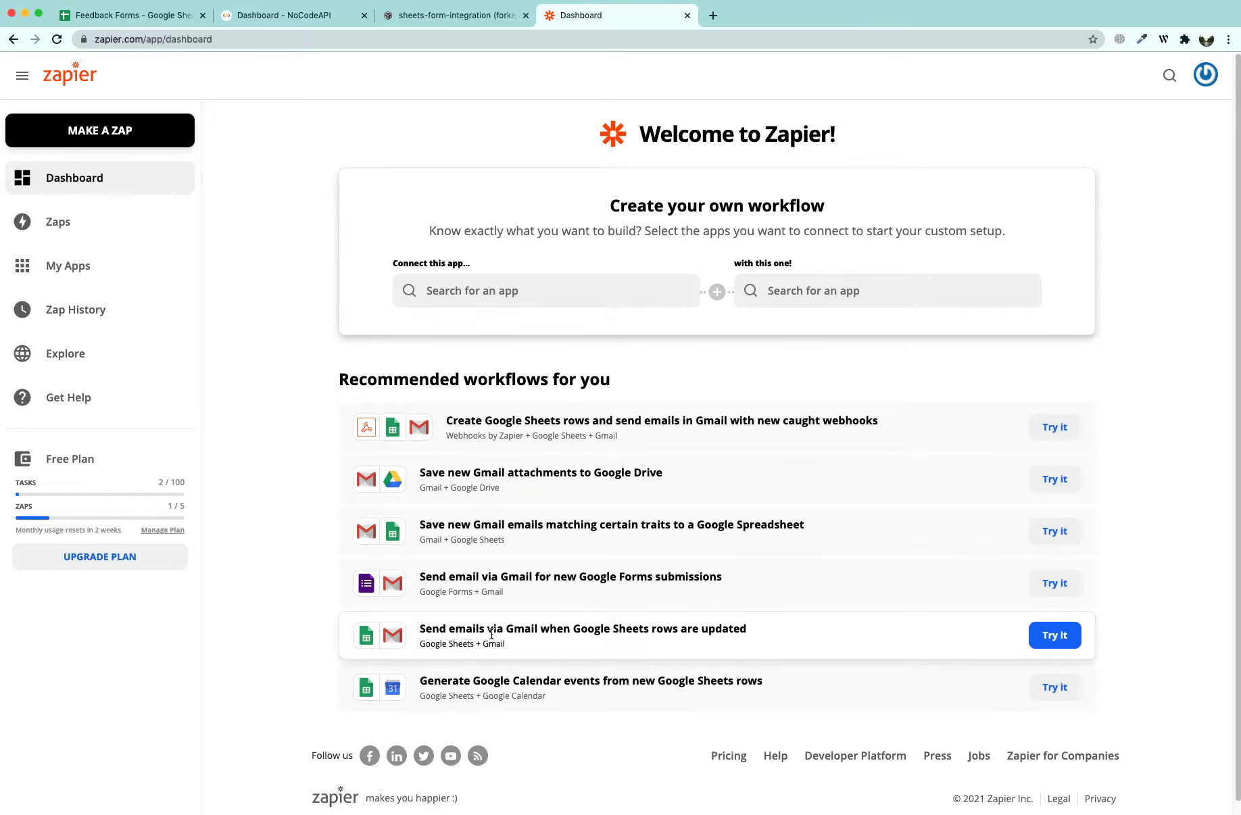
pyautogui.click(1049, 639)
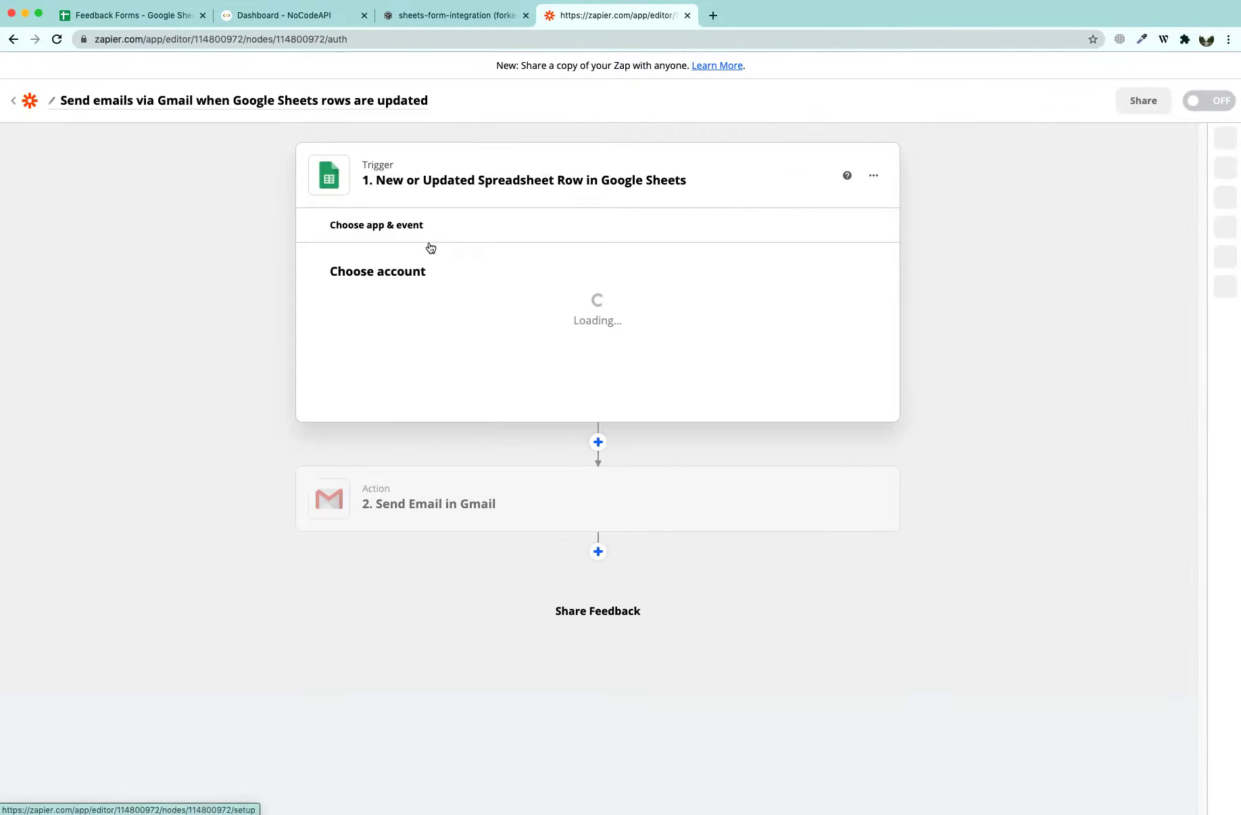
# Connect the trigger to the available Google Sheets account and continue
pyautogui.click(411, 330)
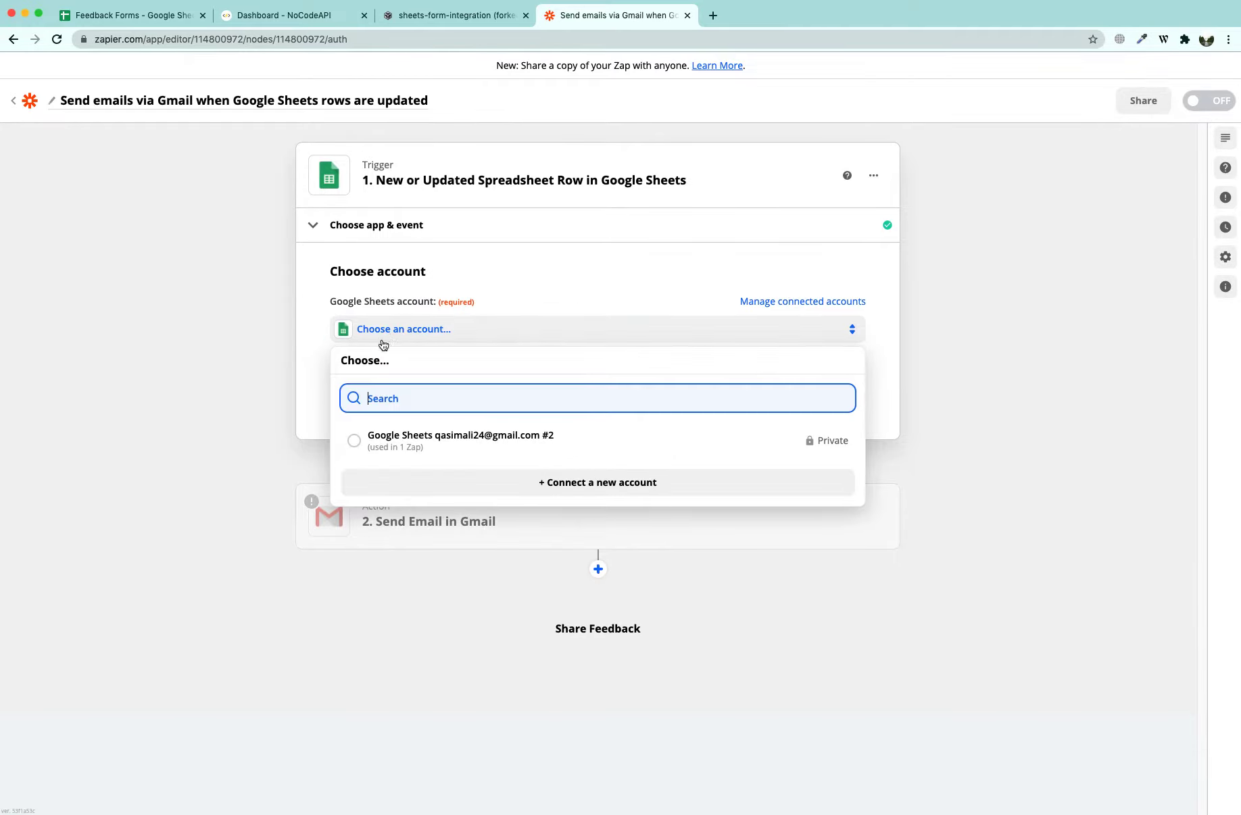
pyautogui.click(411, 442)
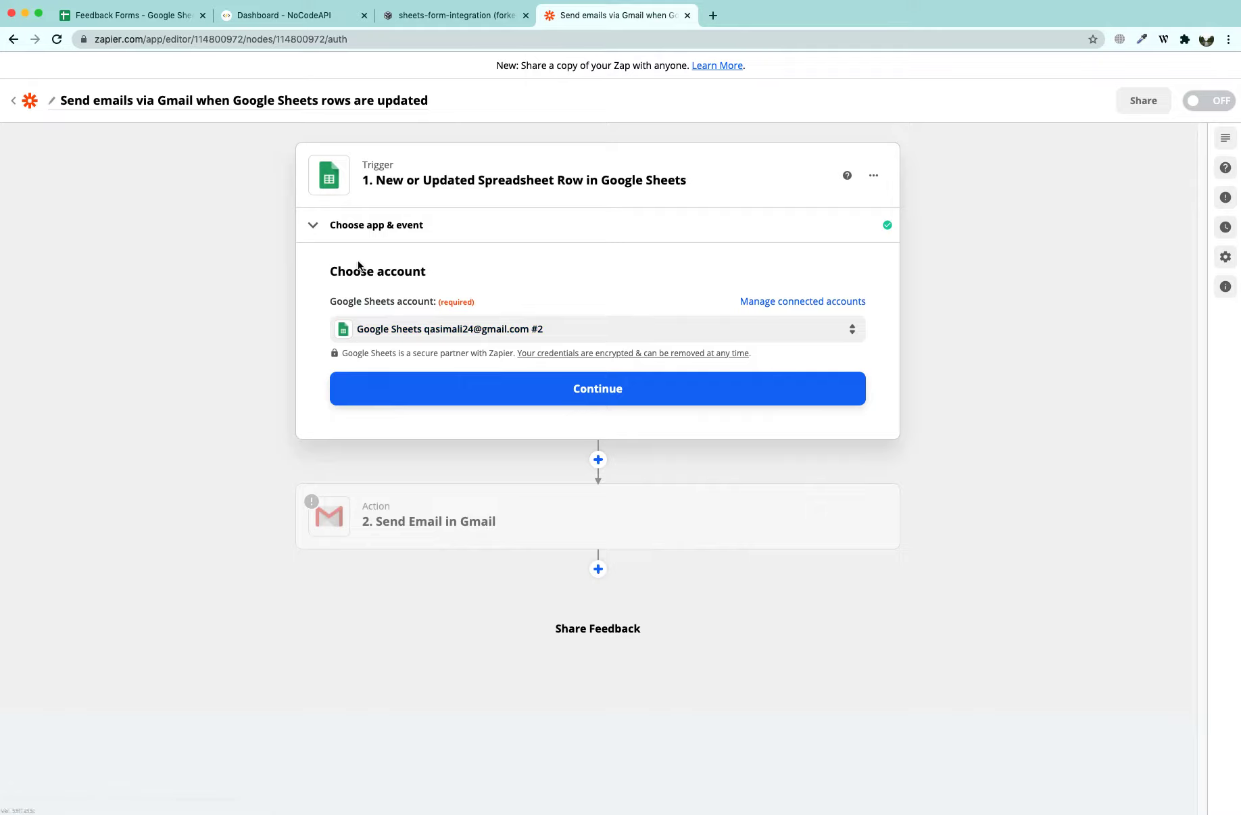
pyautogui.click(596, 391)
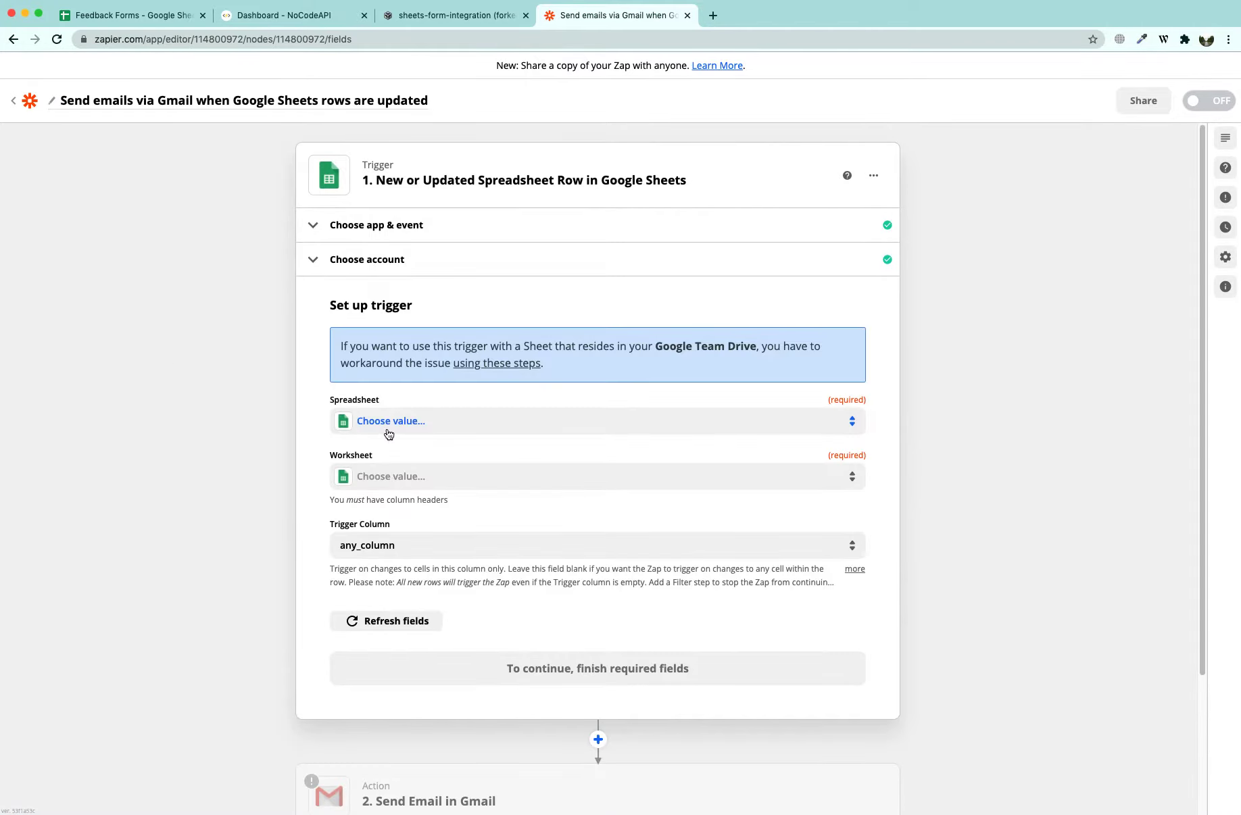
# Point the trigger at the Feedback worksheet of Feedback Forms with Trigger Column cleared
pyautogui.click(373, 426)
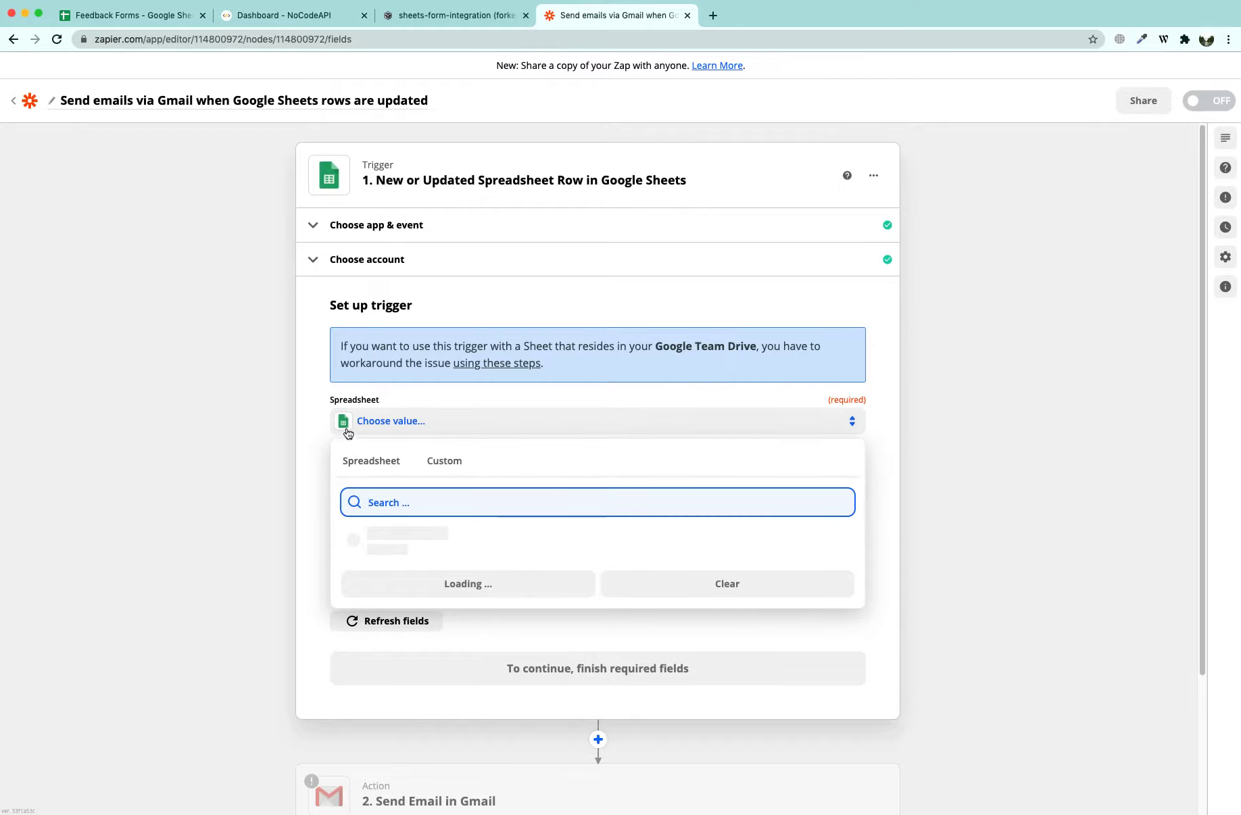
pyautogui.click(413, 542)
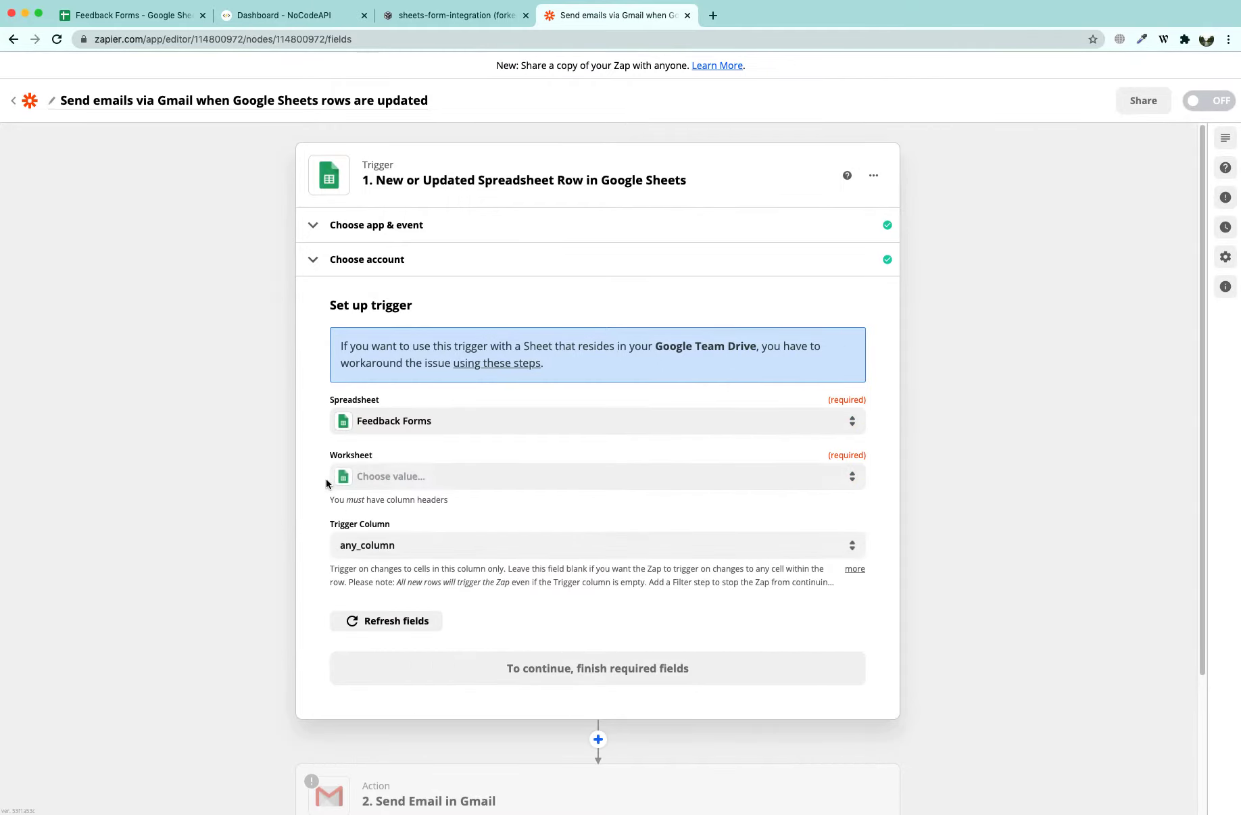
pyautogui.click(405, 479)
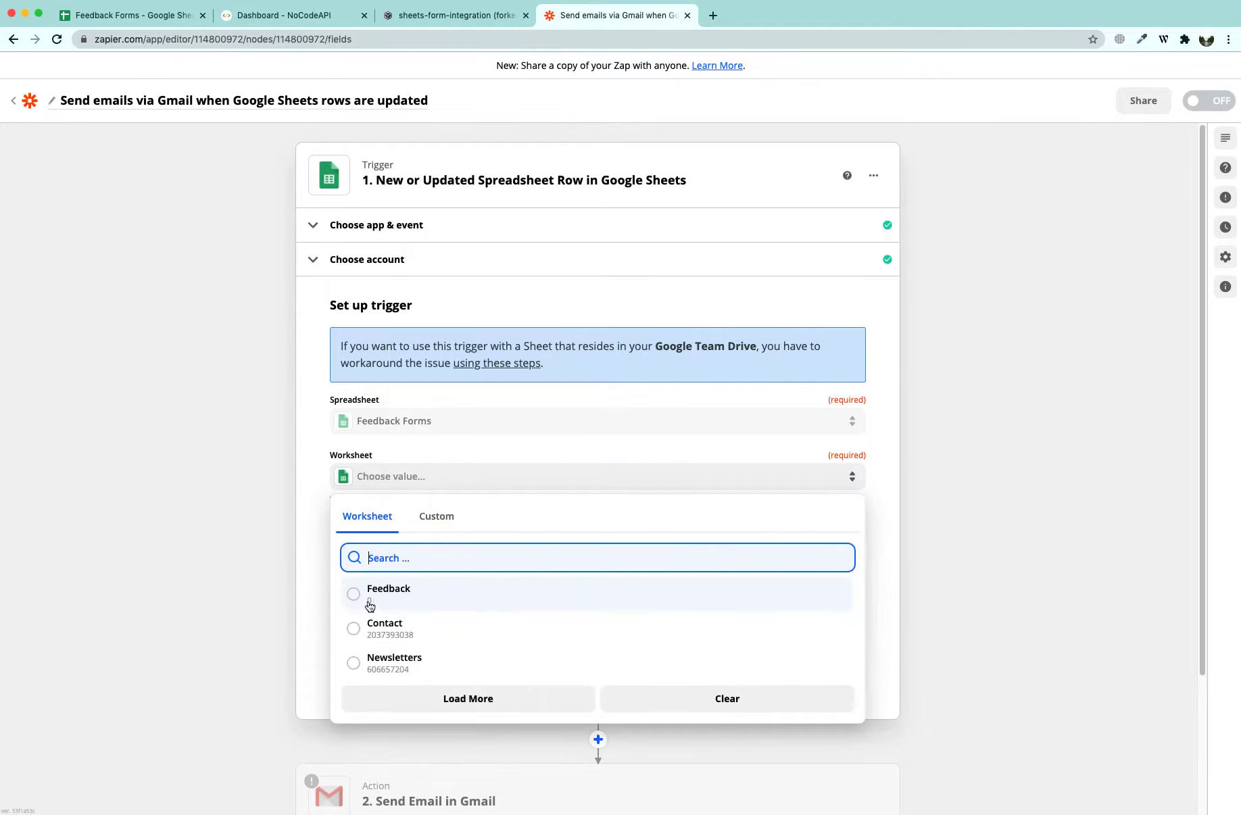
pyautogui.click(372, 594)
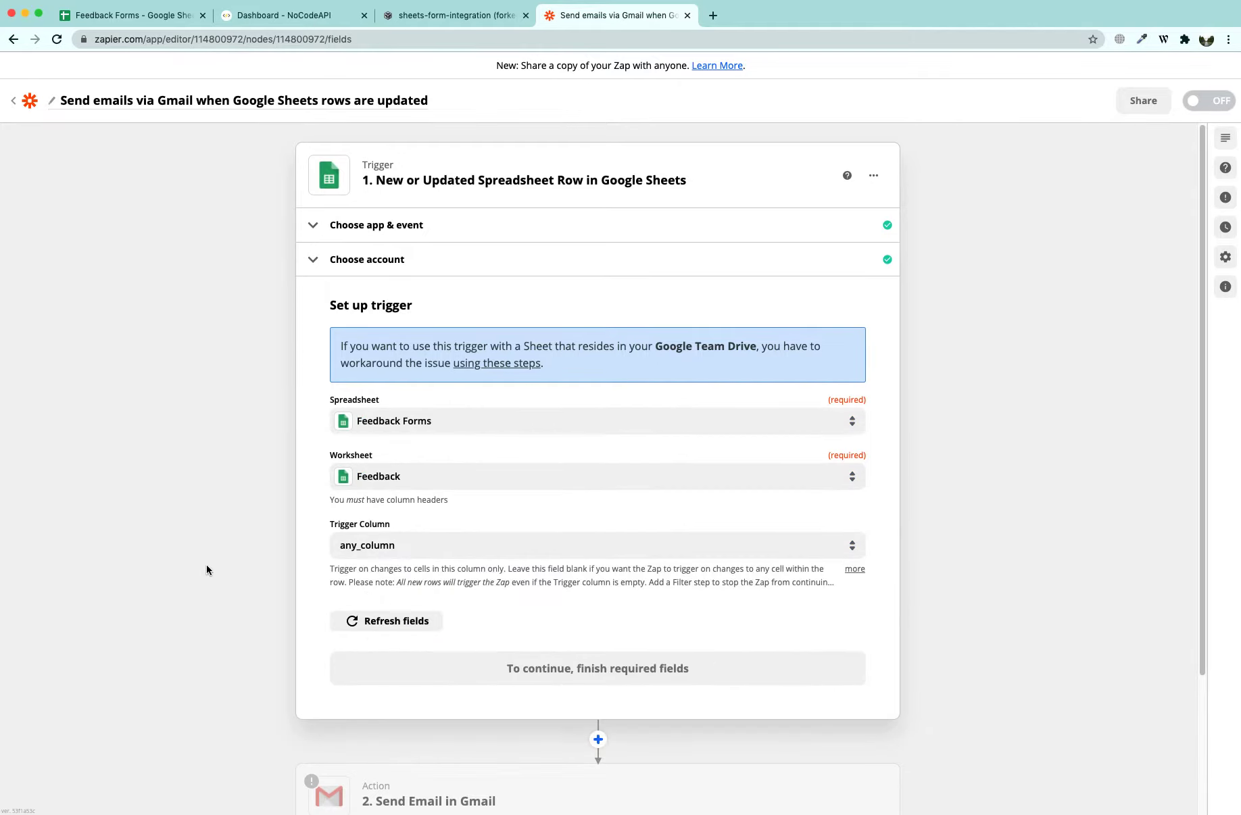
pyautogui.click(452, 544)
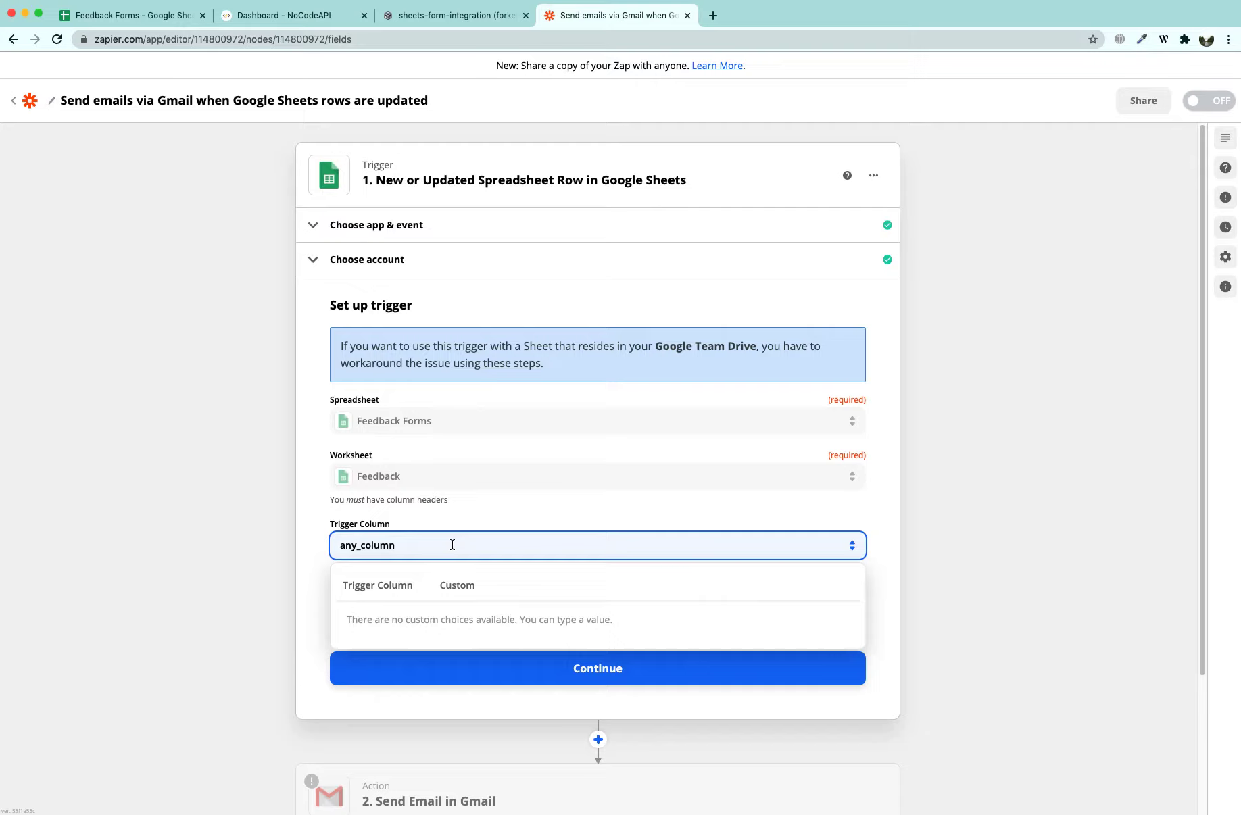
pyautogui.click(389, 594)
pyautogui.click(689, 770)
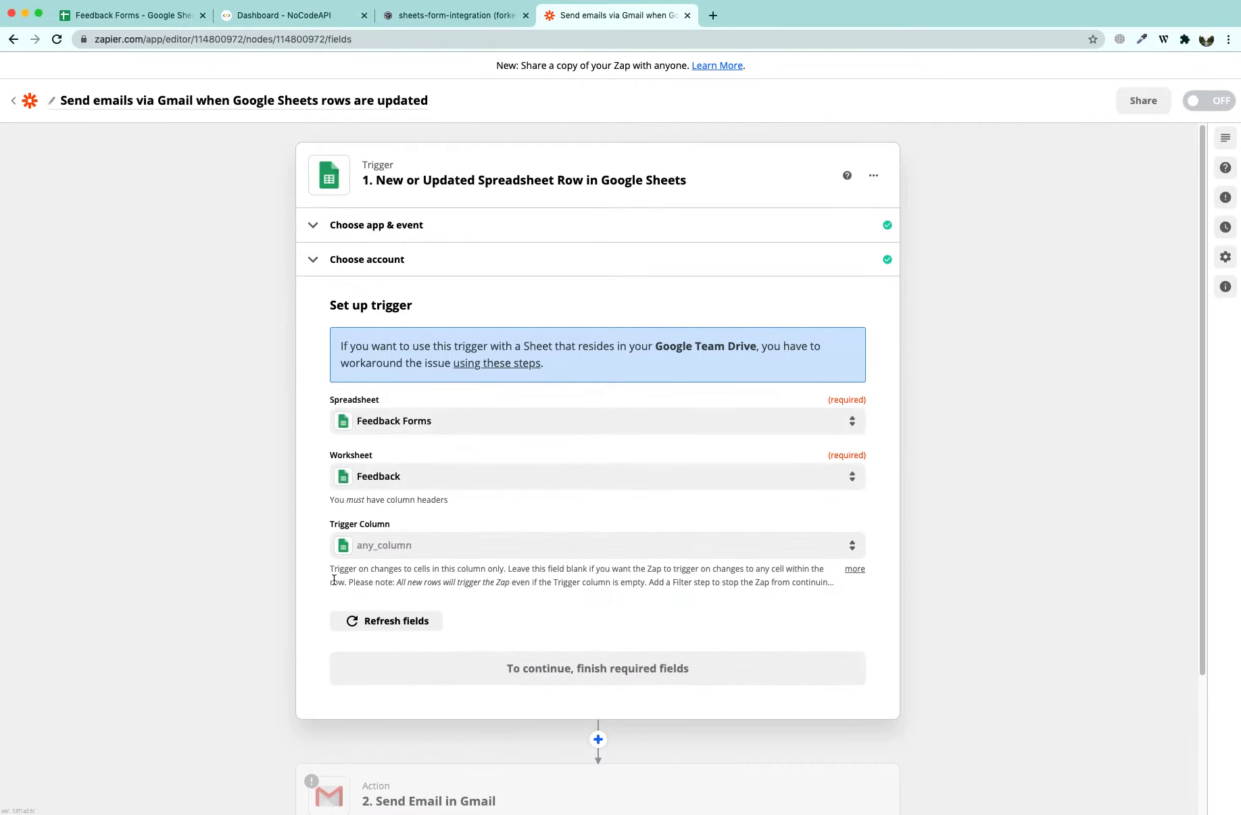
pyautogui.moveTo(566, 568); pyautogui.dragTo(779, 570)
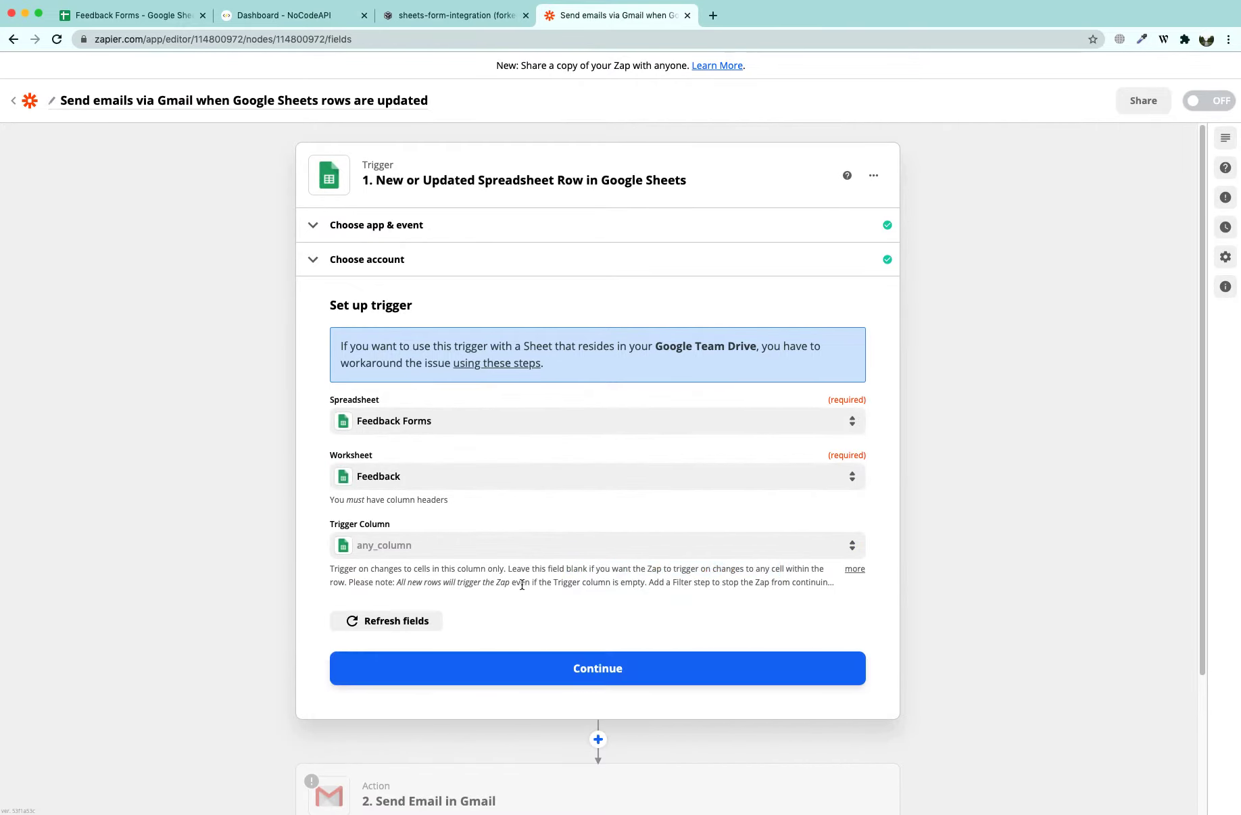
pyautogui.moveTo(408, 585); pyautogui.dragTo(644, 578)
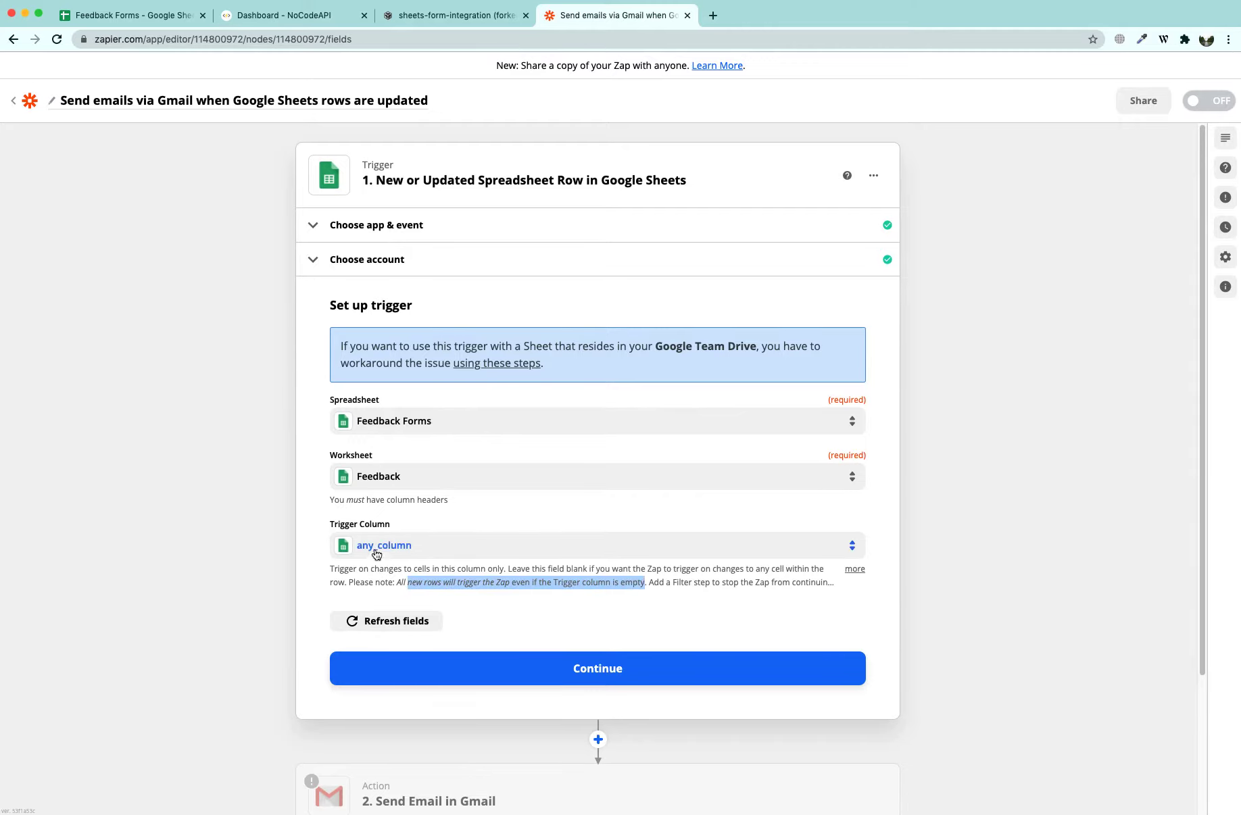
pyautogui.click(398, 563)
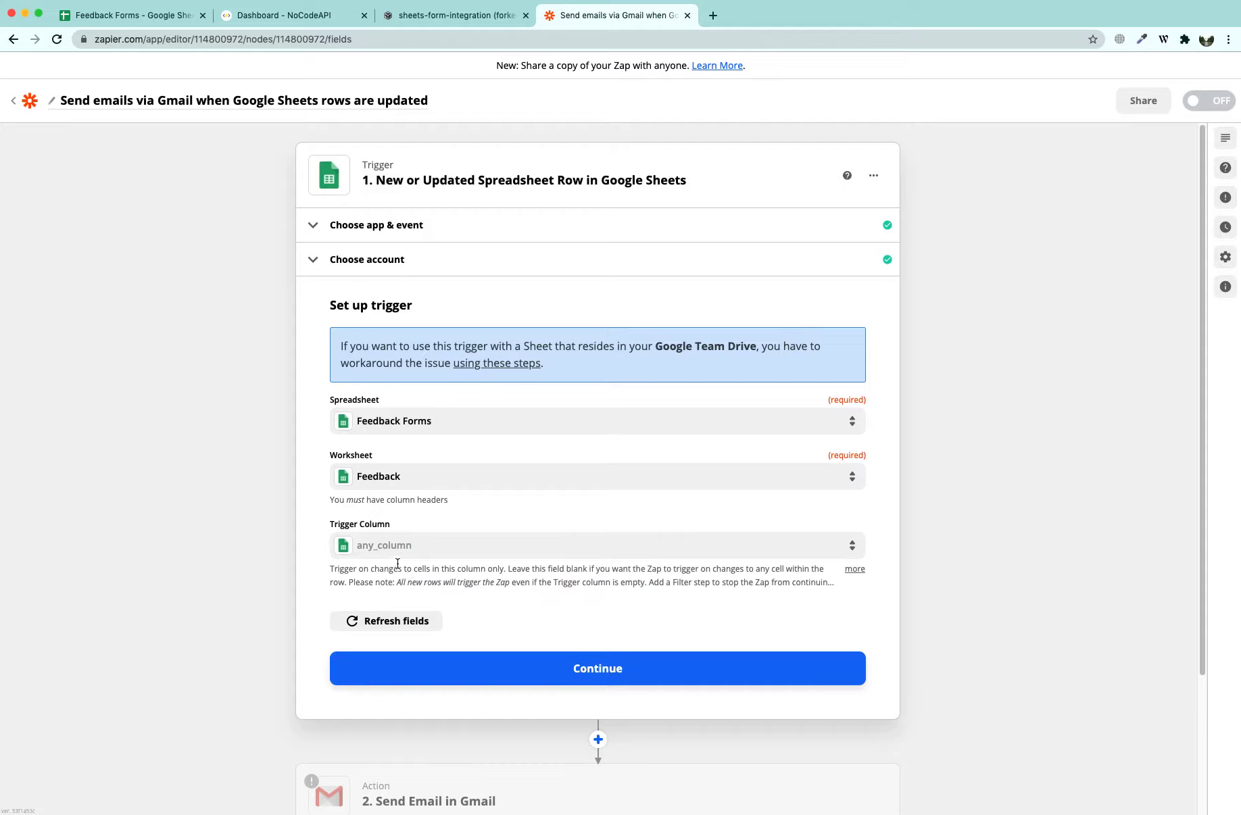
pyautogui.click(465, 653)
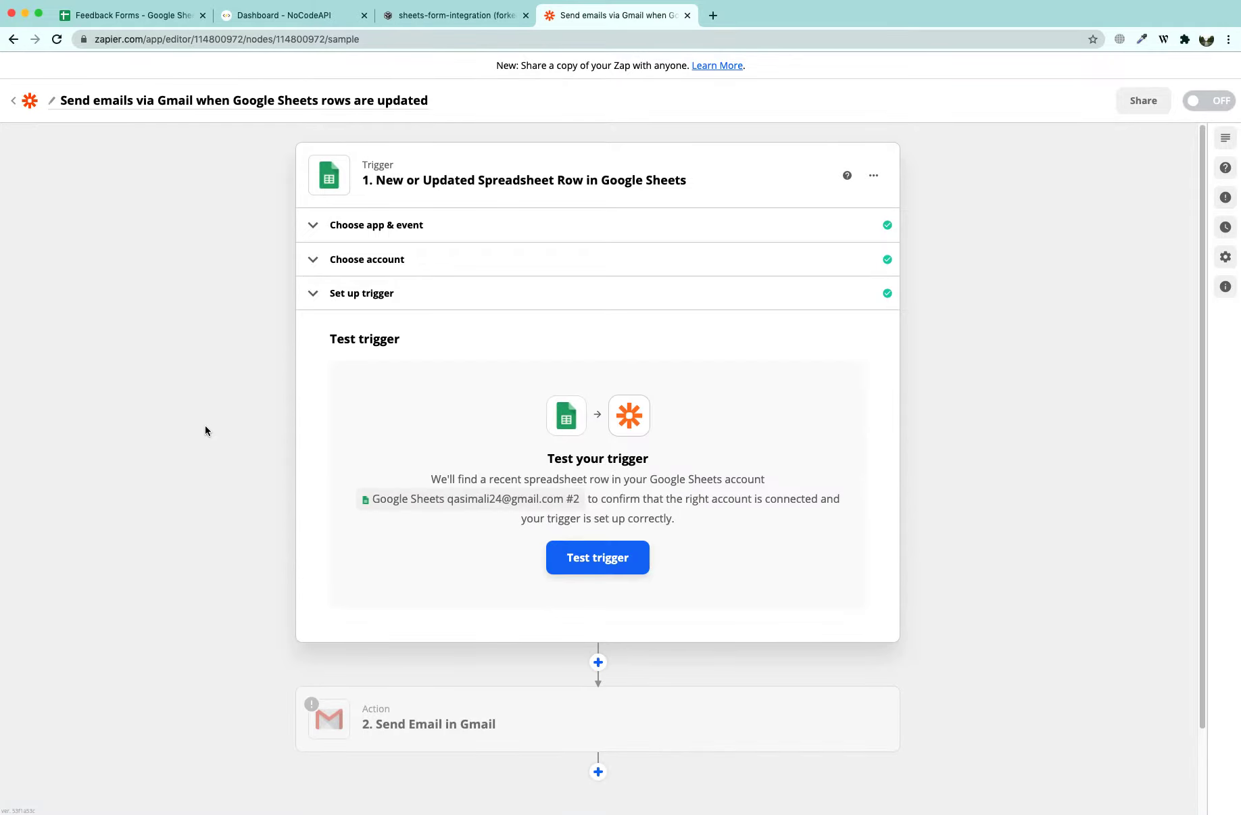
# Test the Google Sheets trigger and compare its found row with the form project and spreadsheet
pyautogui.click(598, 558)
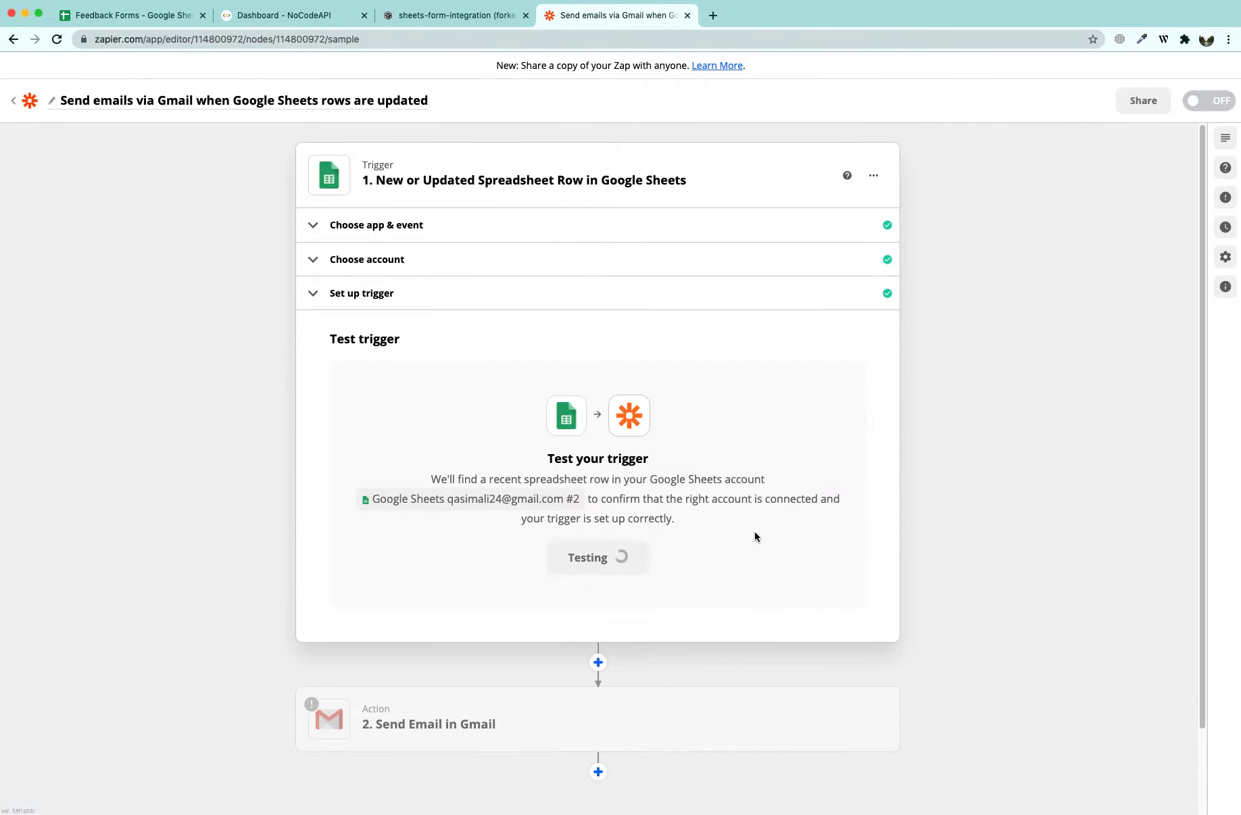
pyautogui.moveTo(376, 539); pyautogui.dragTo(327, 533)
pyautogui.click(374, 558)
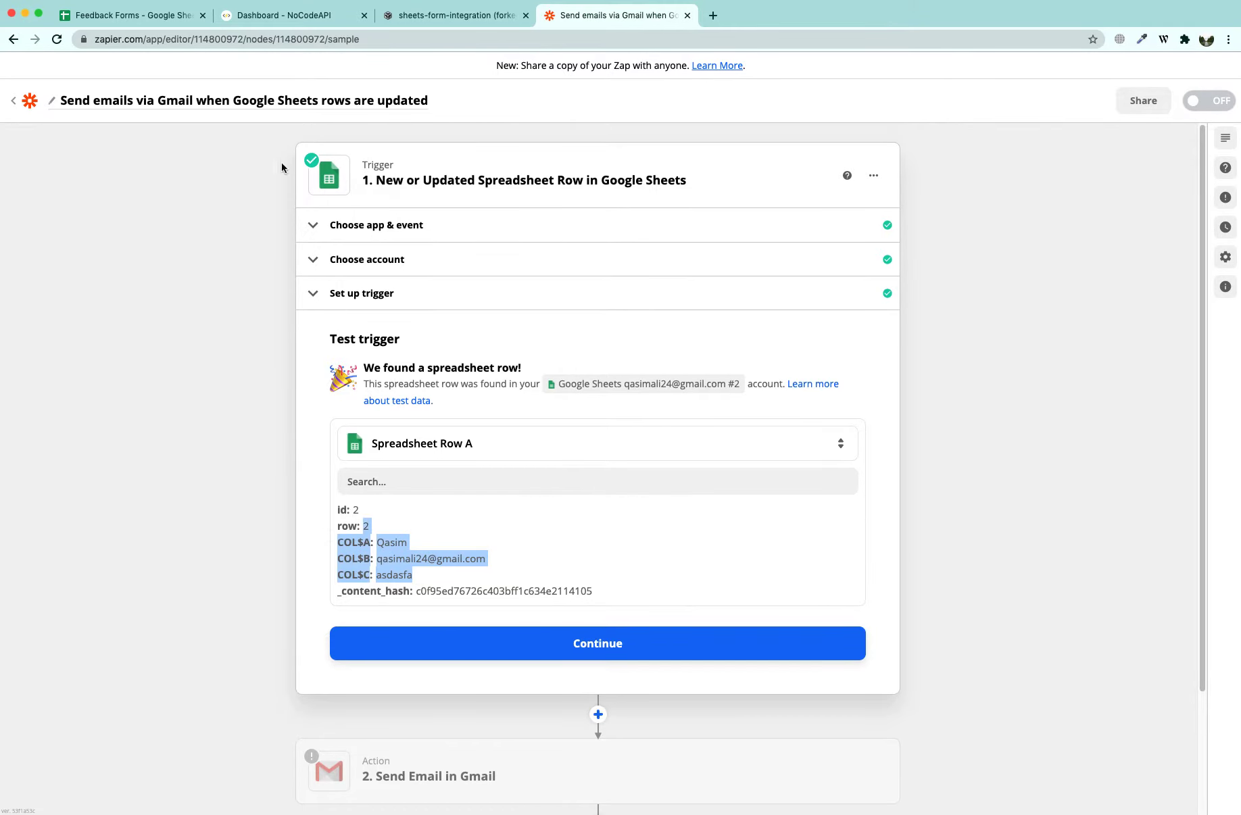
pyautogui.click(452, 15)
pyautogui.scroll(1, 1060, 185)
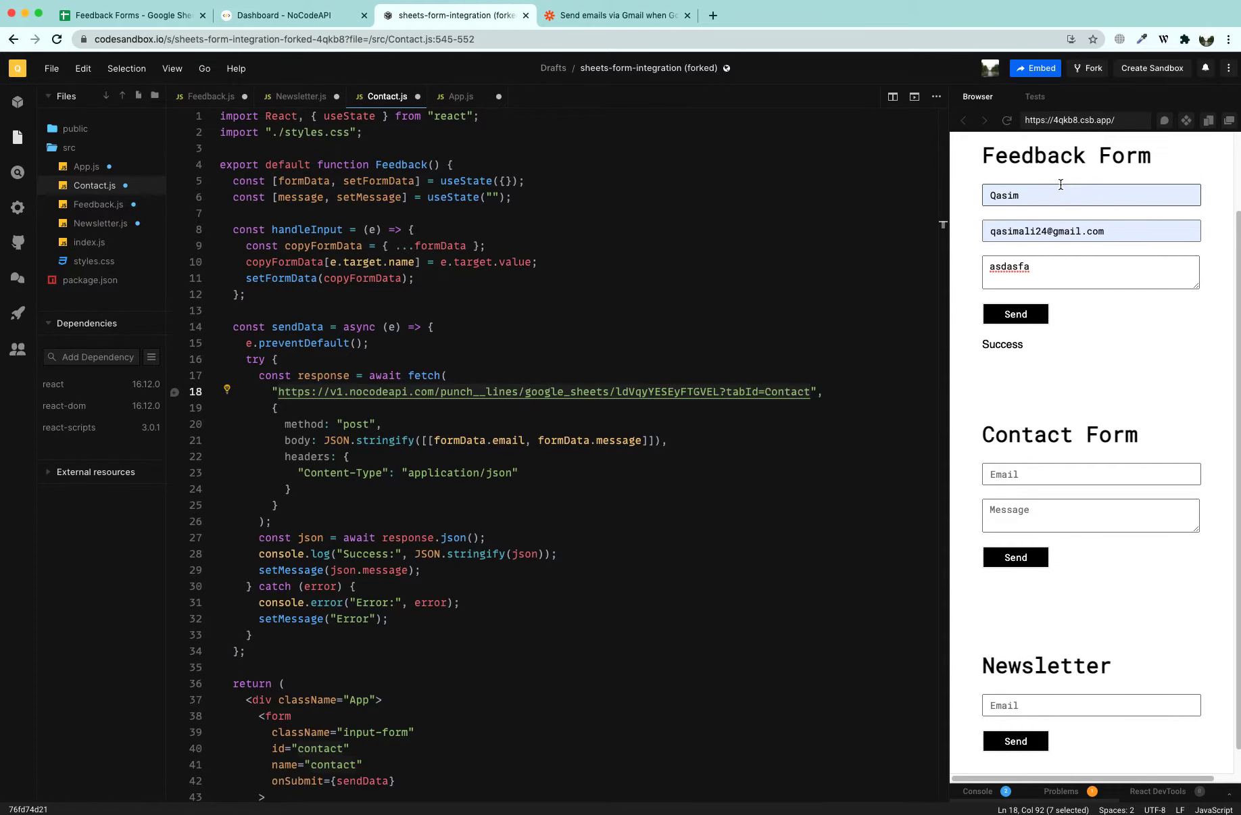
pyautogui.click(177, 16)
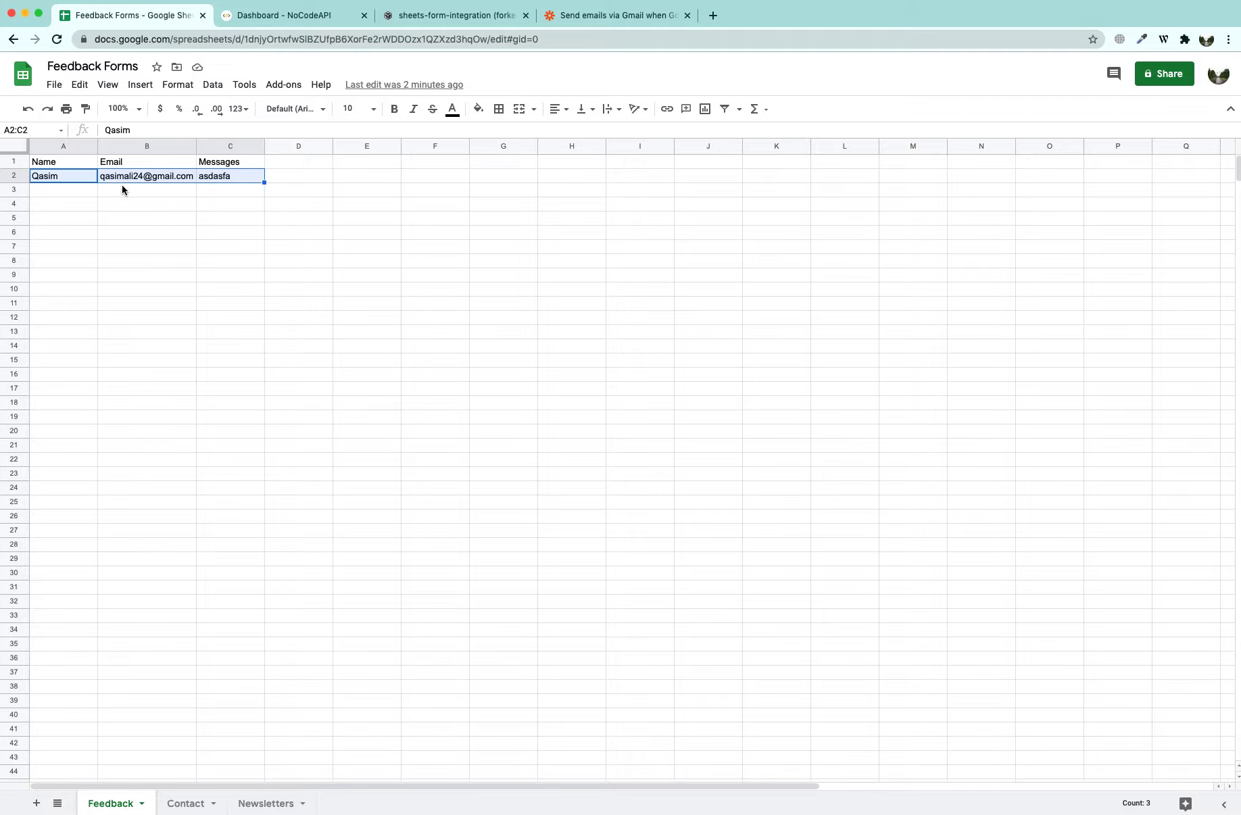
# Review the found row's COL$C value 'asdasfa', accept the test, and move to the Gmail action step
pyautogui.click(599, 20)
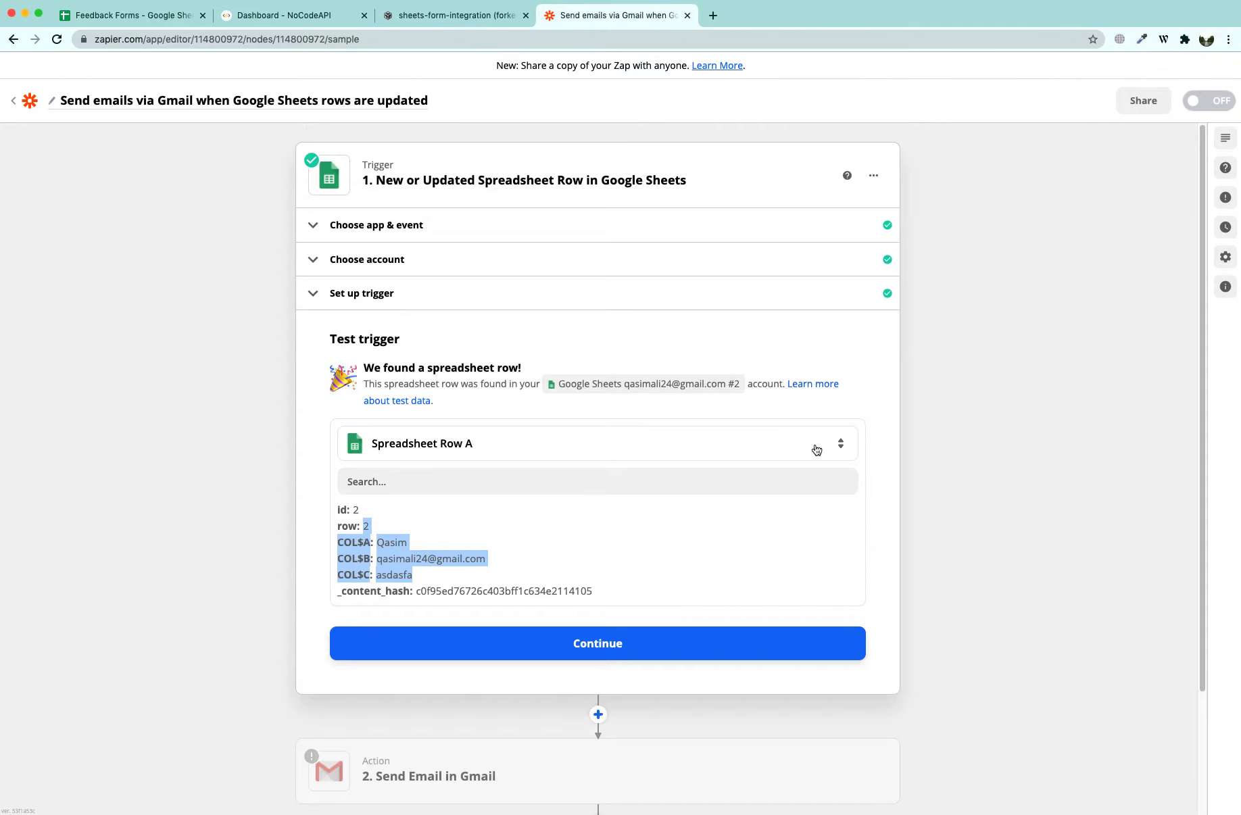
pyautogui.click(450, 583)
pyautogui.doubleClick(395, 575)
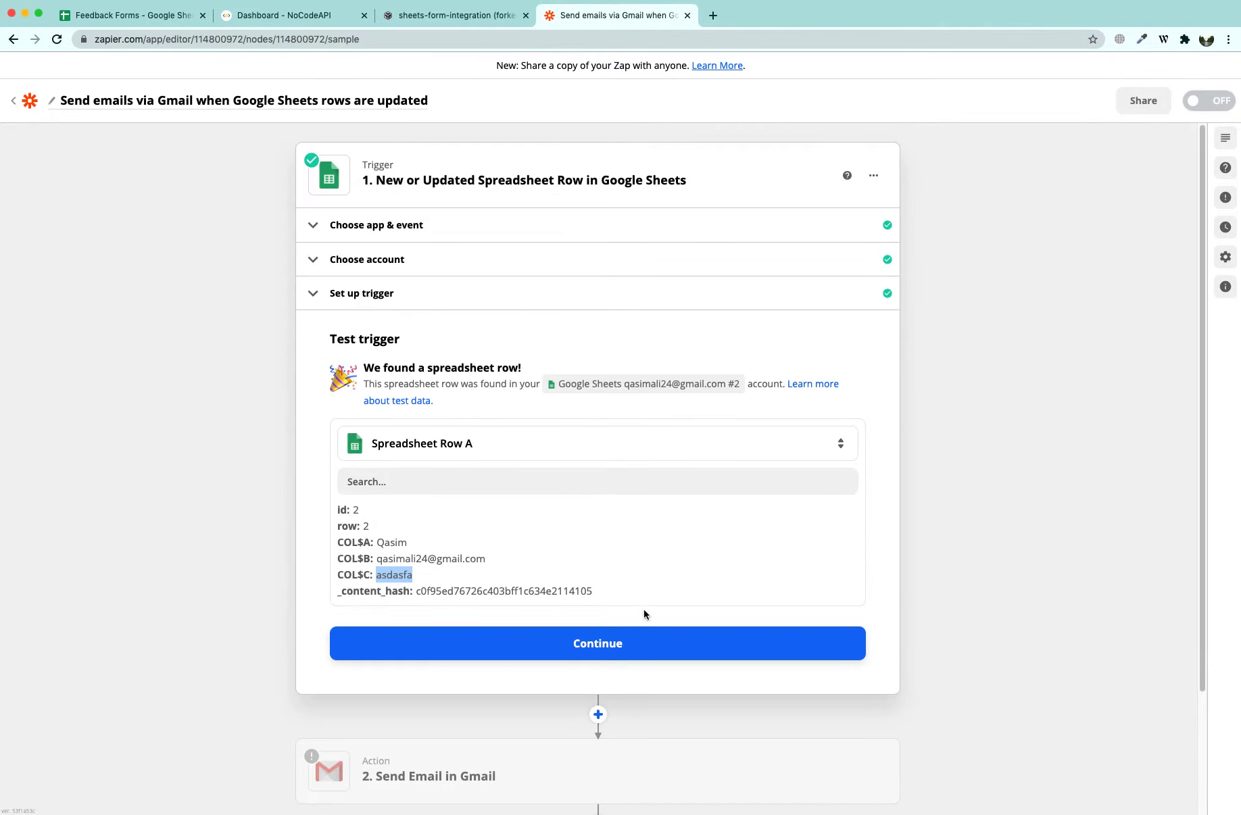
pyautogui.click(638, 632)
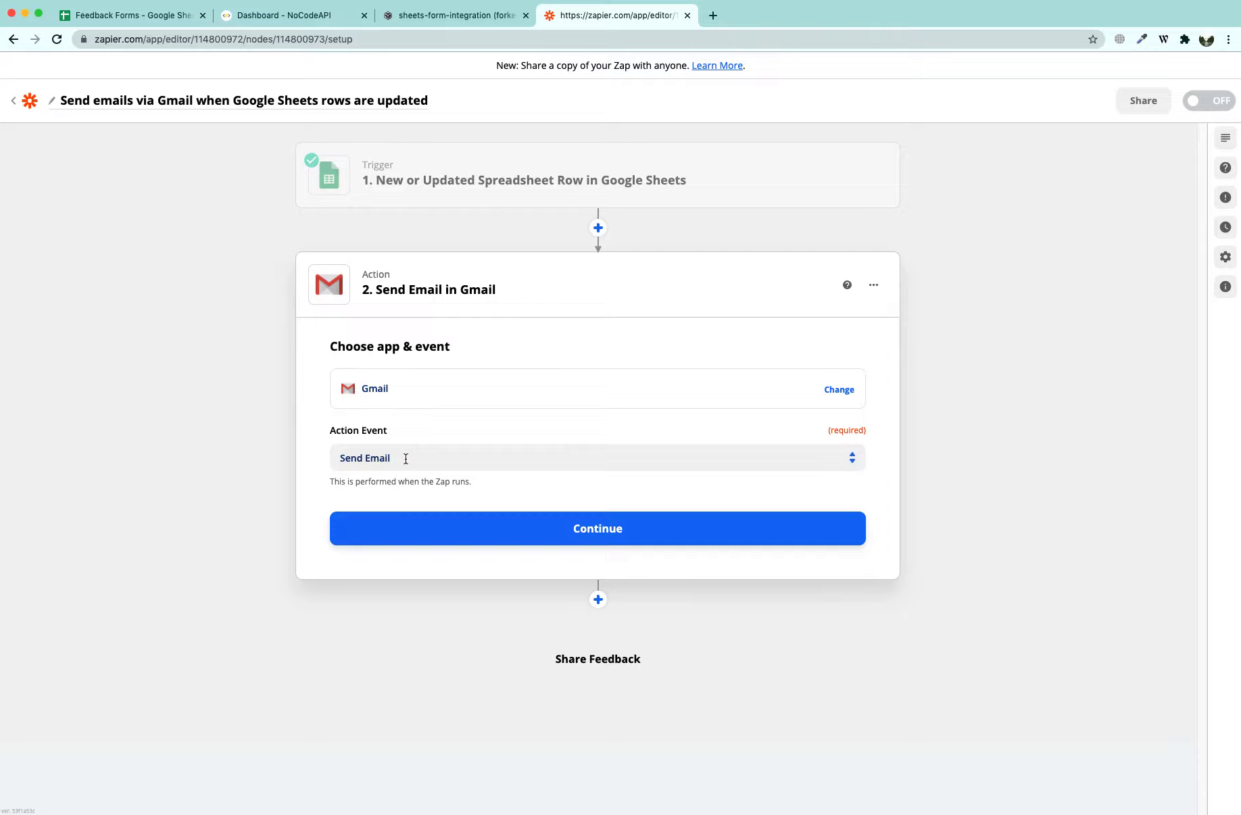
pyautogui.click(405, 458)
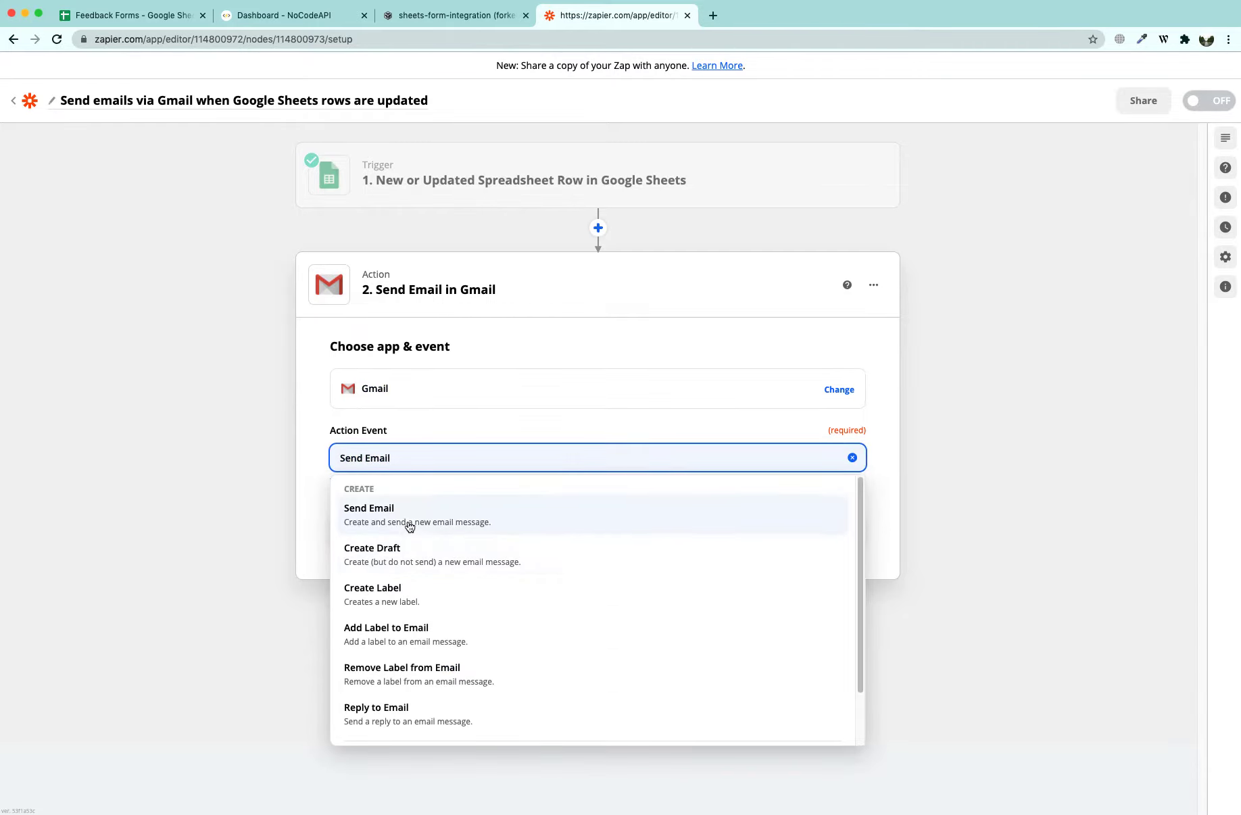
# Choose Send Email as the Gmail event, connect the Gmail account, and continue to action setup
pyautogui.click(368, 515)
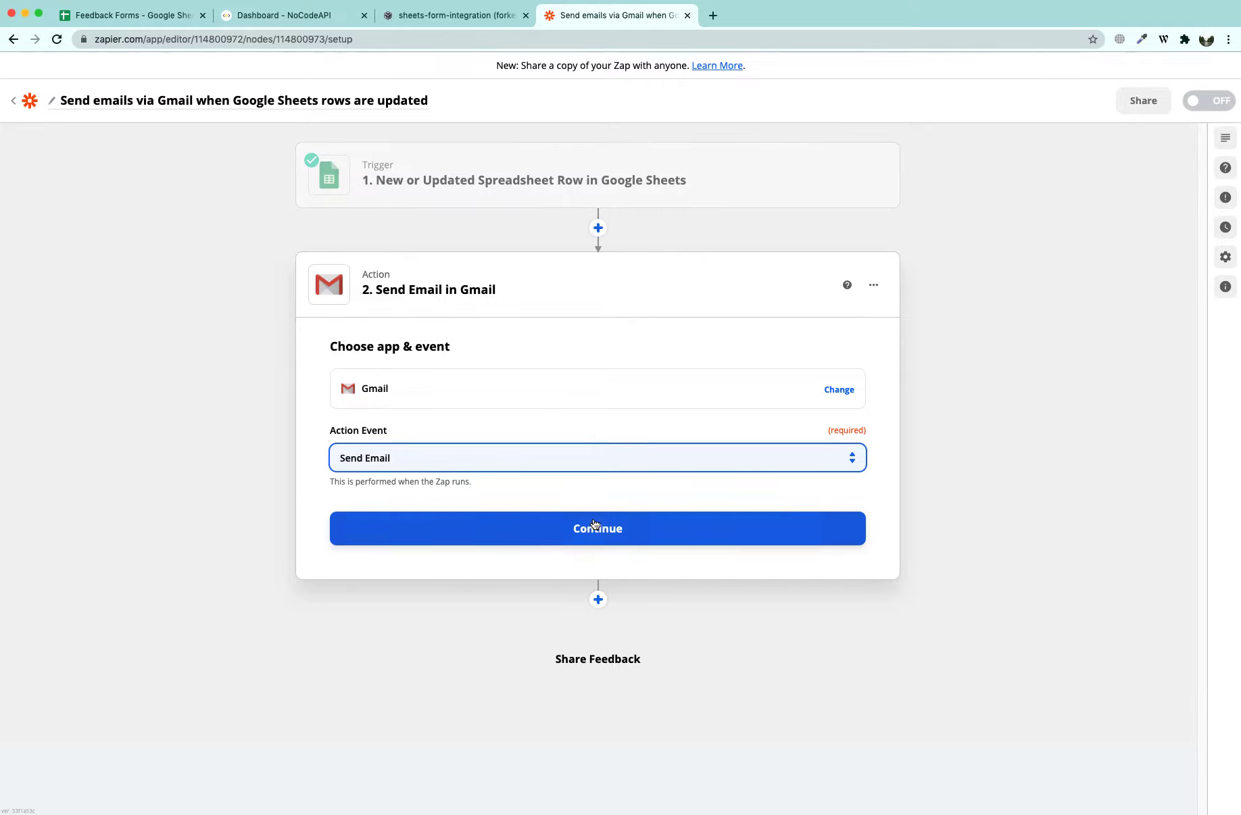
pyautogui.click(590, 529)
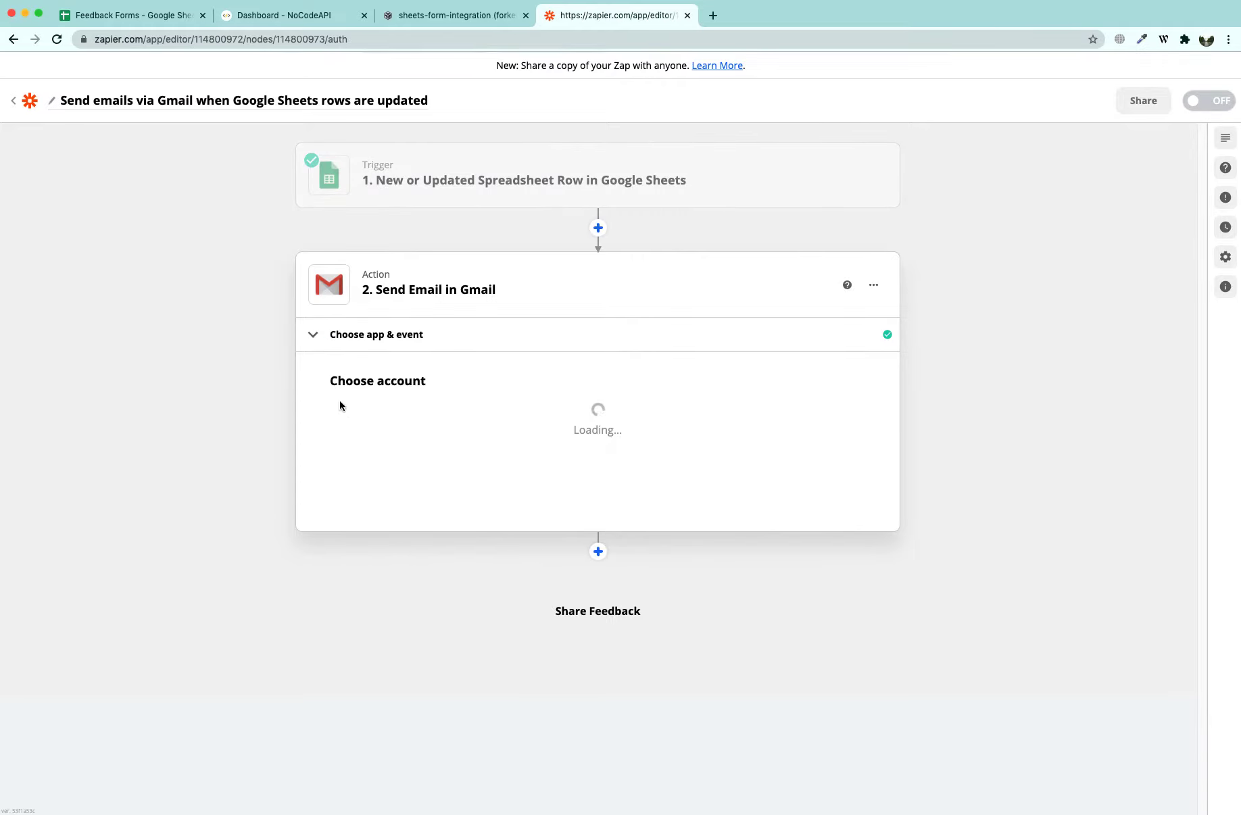
pyautogui.click(383, 440)
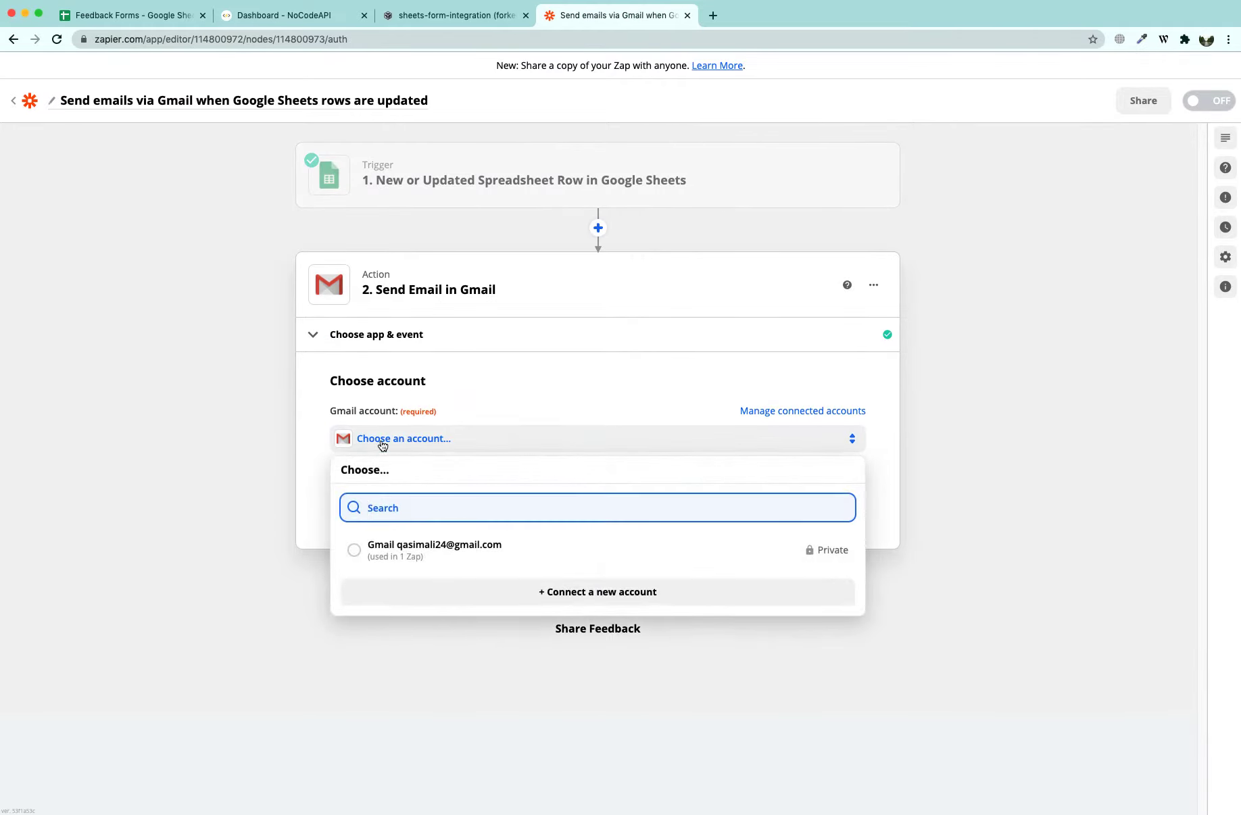
pyautogui.click(399, 553)
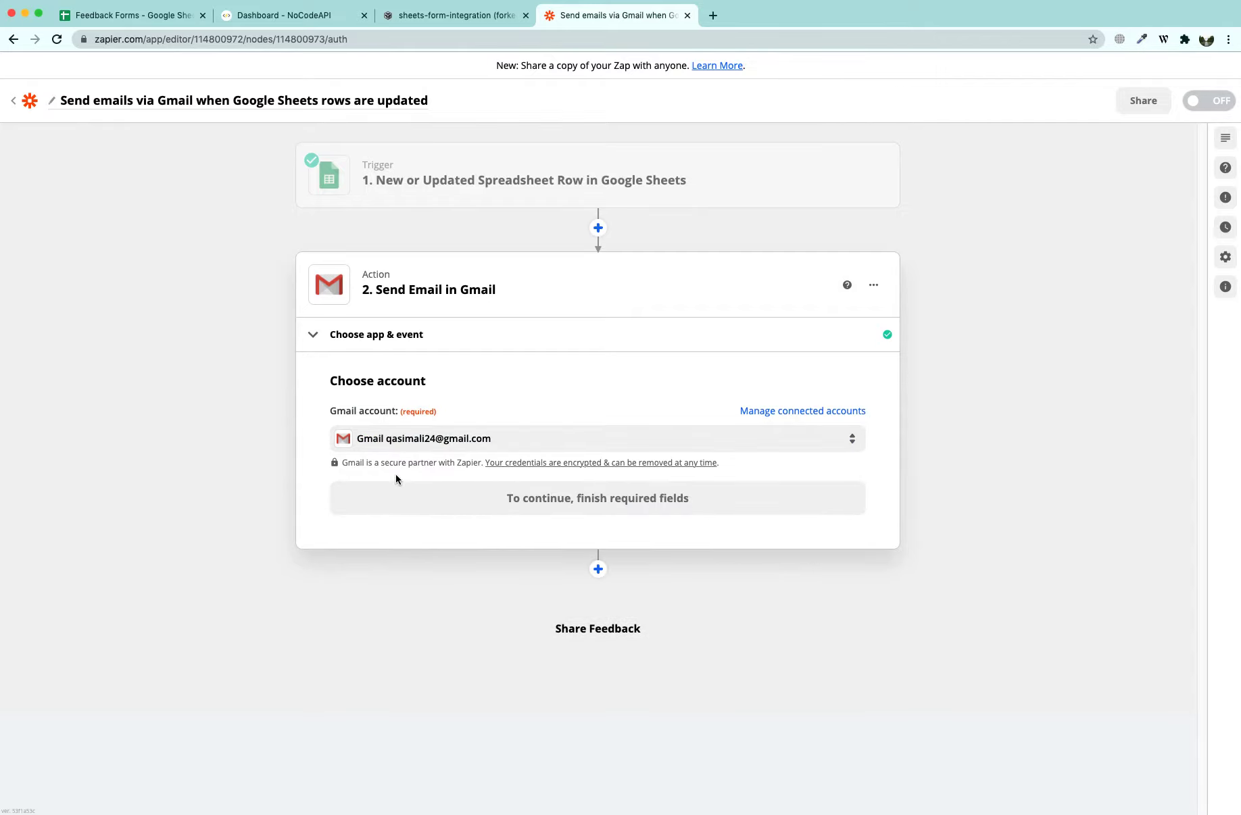
pyautogui.click(574, 511)
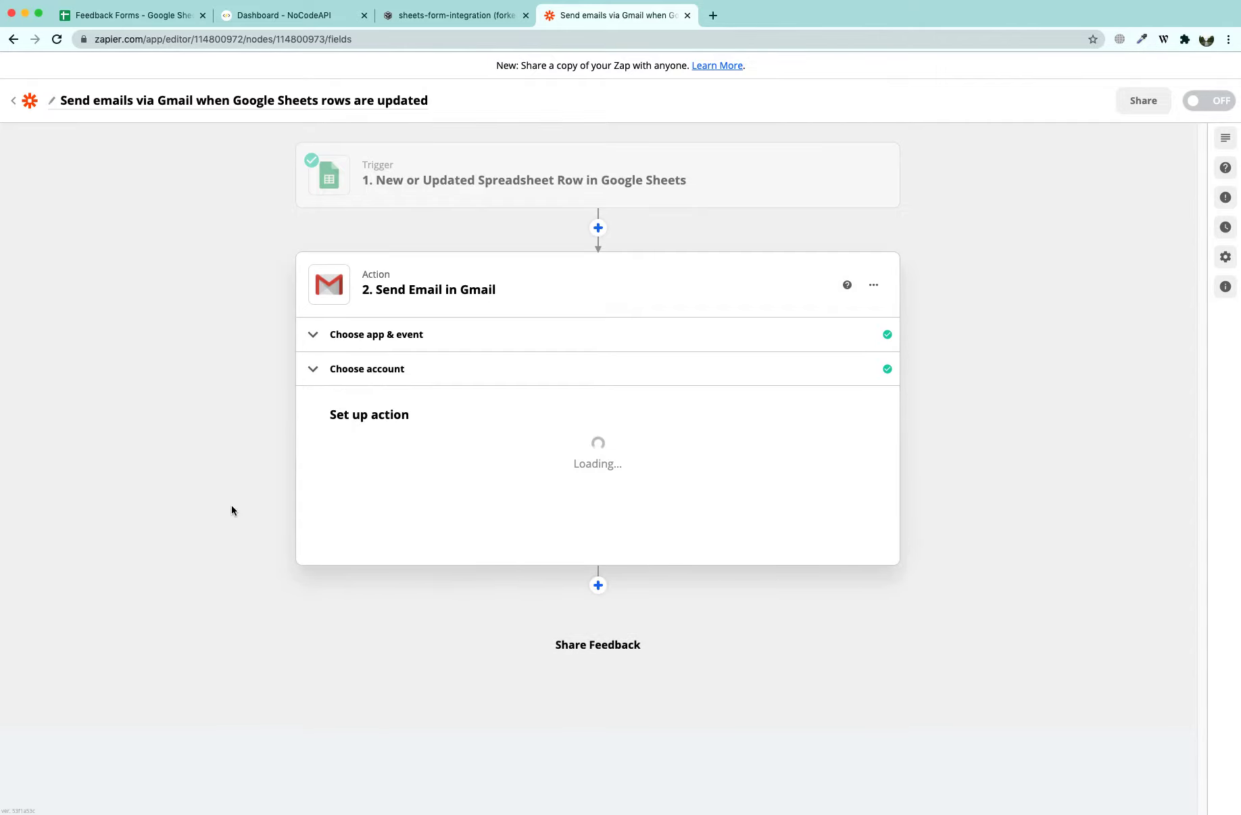
# Address the email to the sheet's Email value, sent from the connected Gmail address with no sender name
pyautogui.click(393, 464)
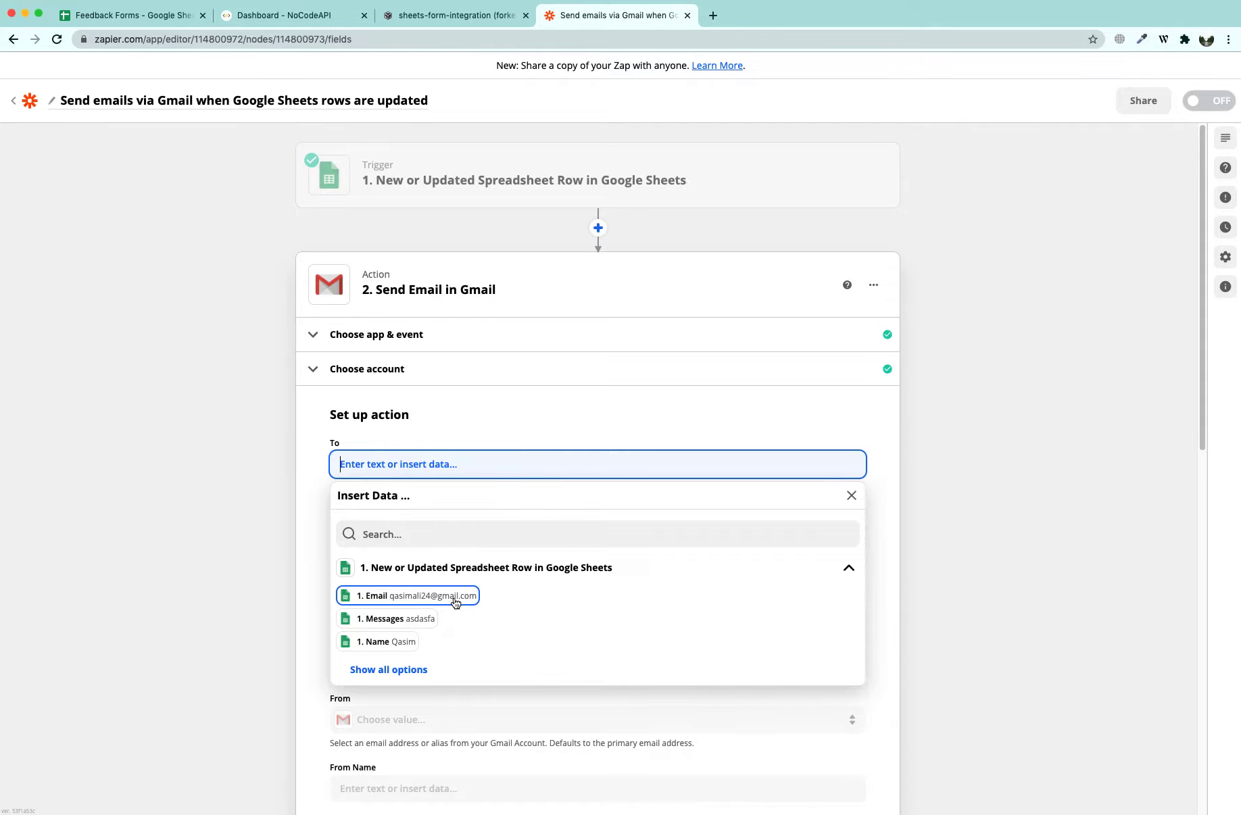
pyautogui.click(455, 602)
pyautogui.click(251, 529)
pyautogui.scroll(-5, 260, 571)
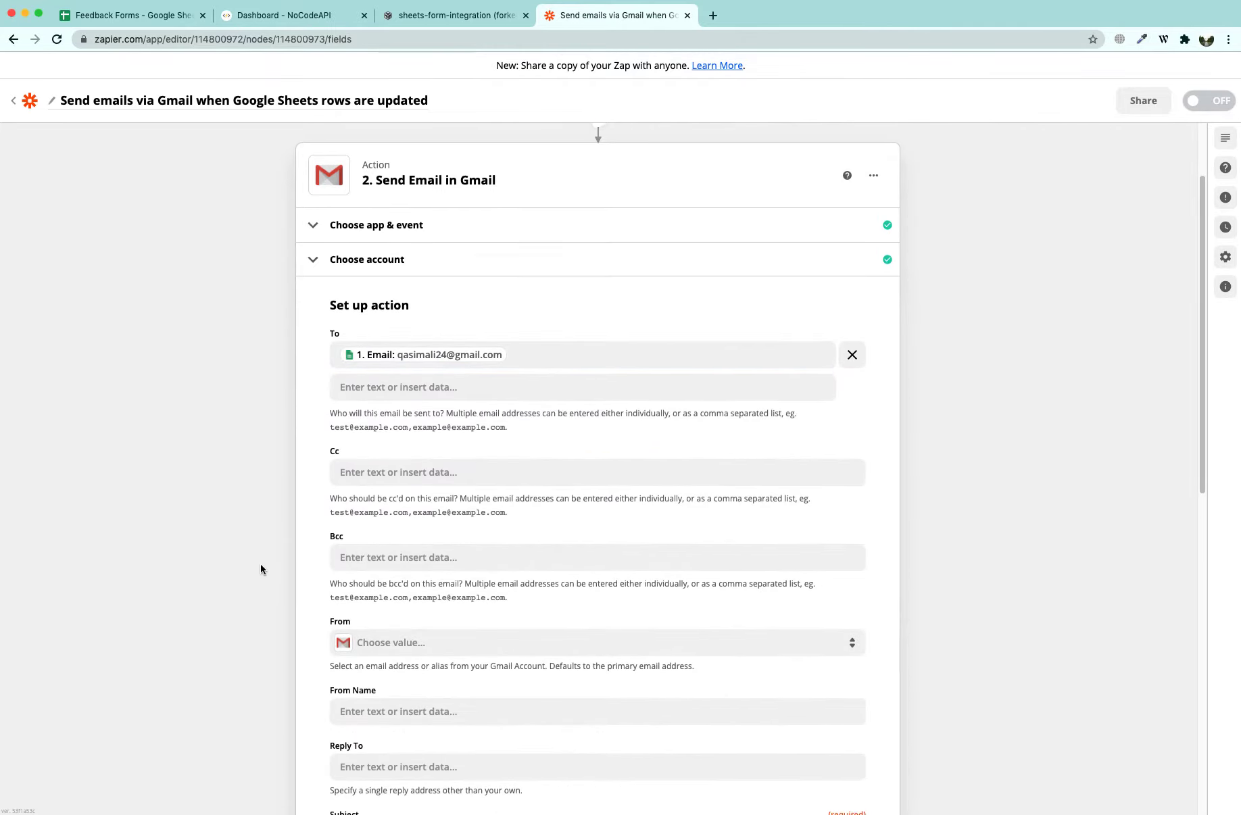
pyautogui.click(376, 462)
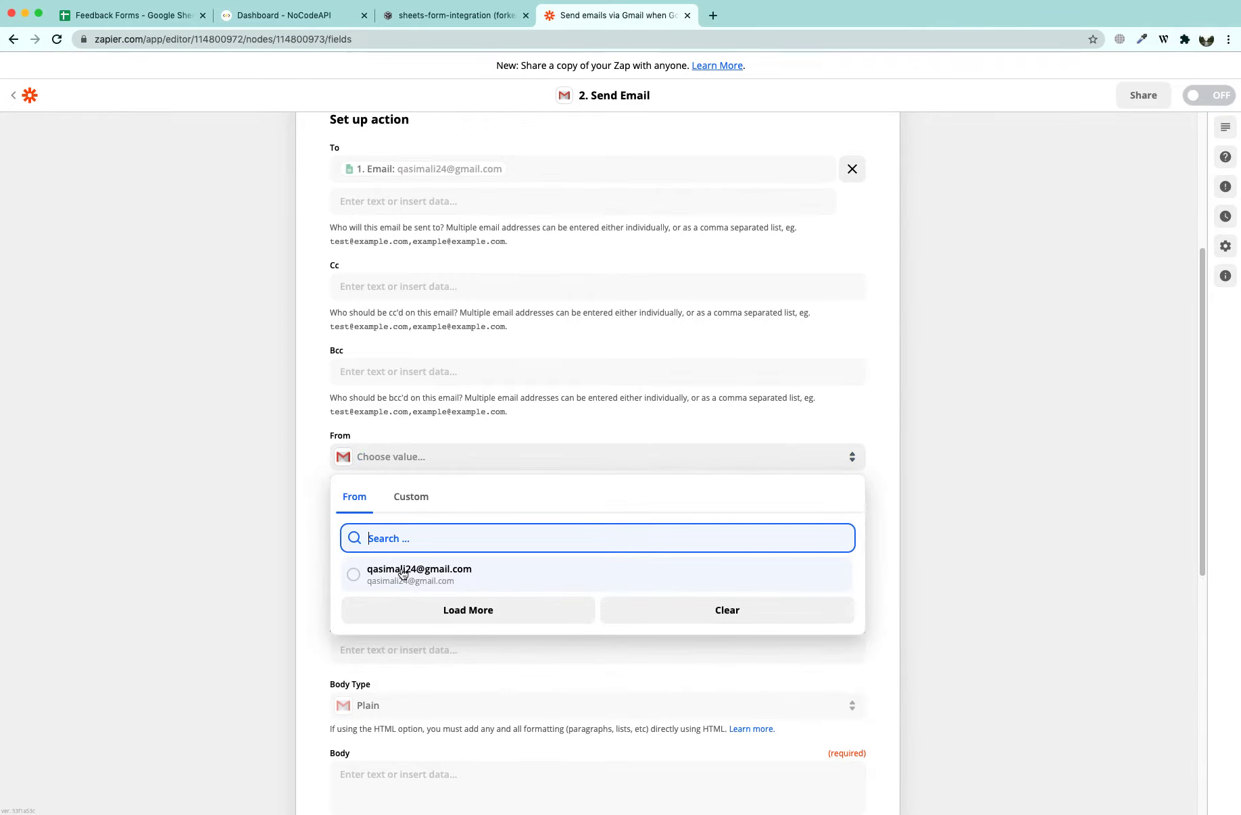
pyautogui.click(407, 573)
pyautogui.scroll(-2, 268, 508)
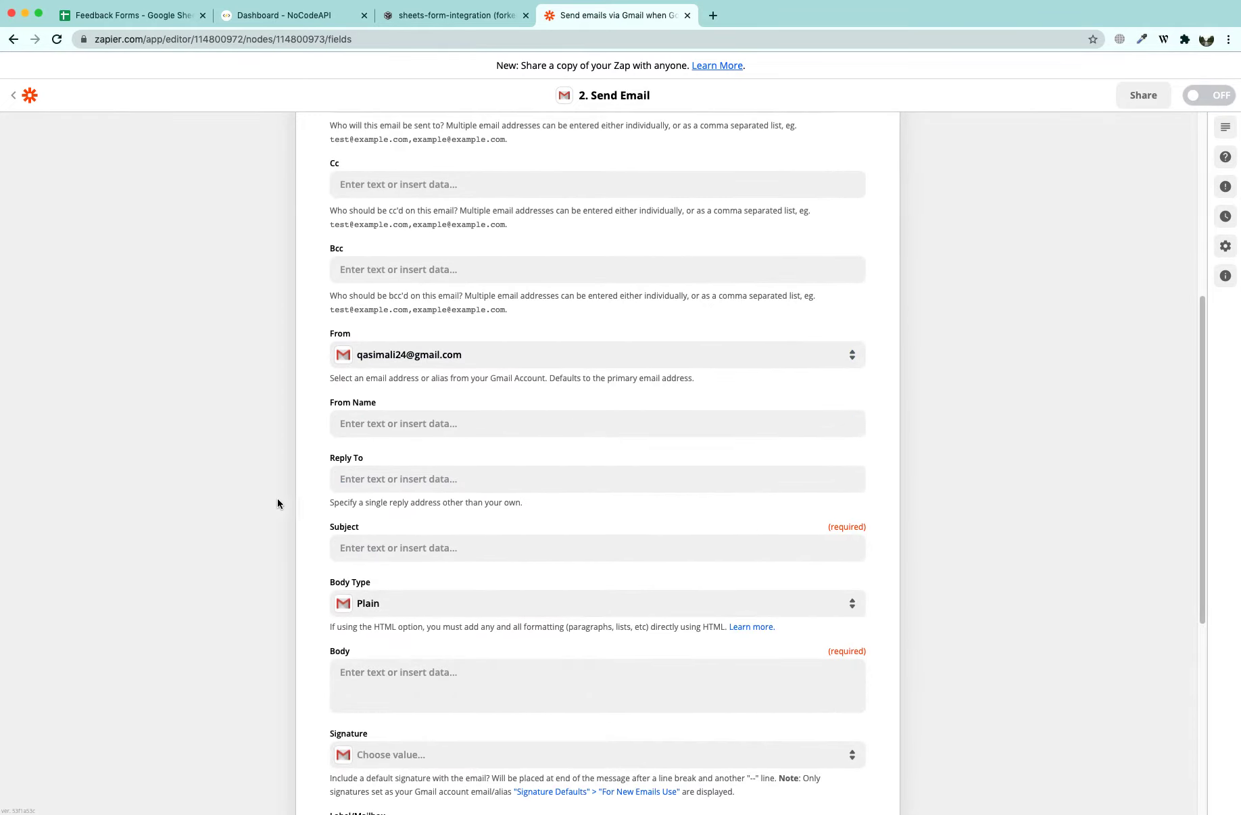
pyautogui.click(378, 358)
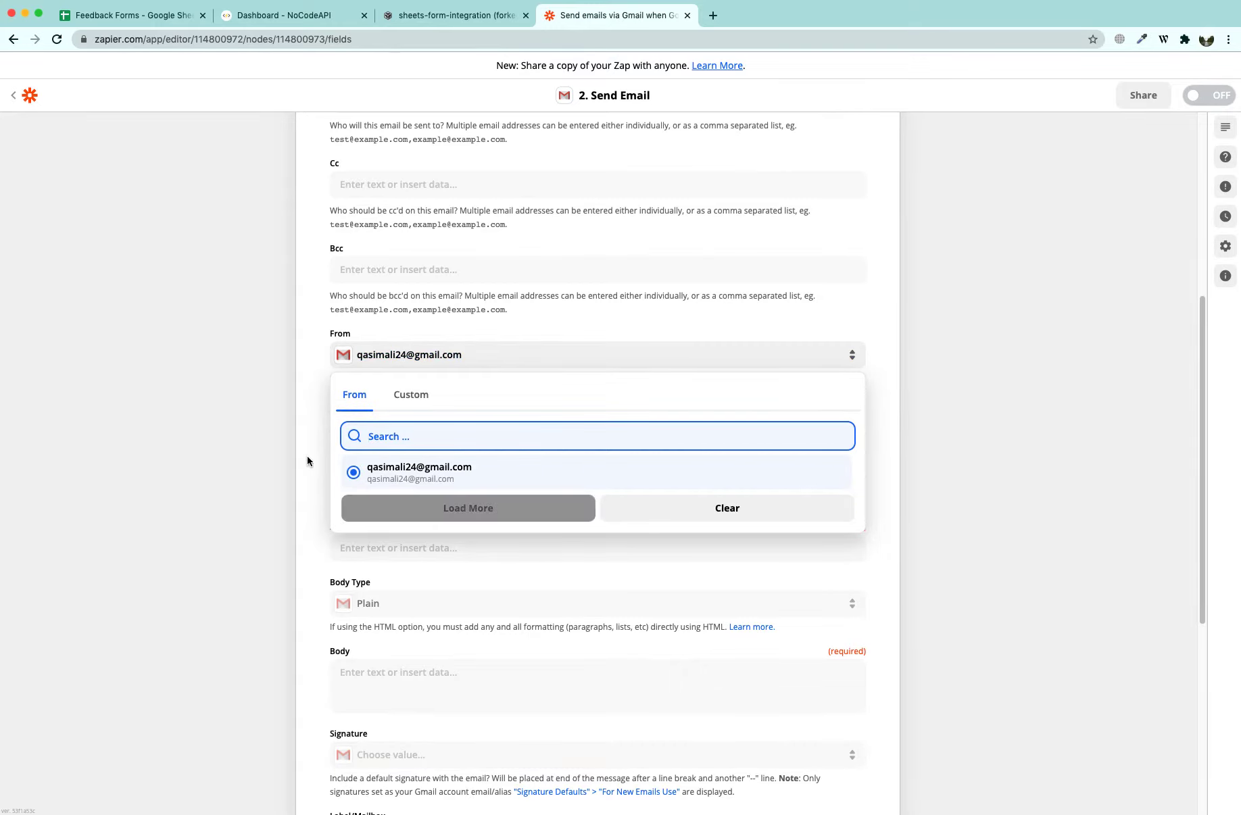
pyautogui.click(243, 458)
pyautogui.scroll(-2, 433, 466)
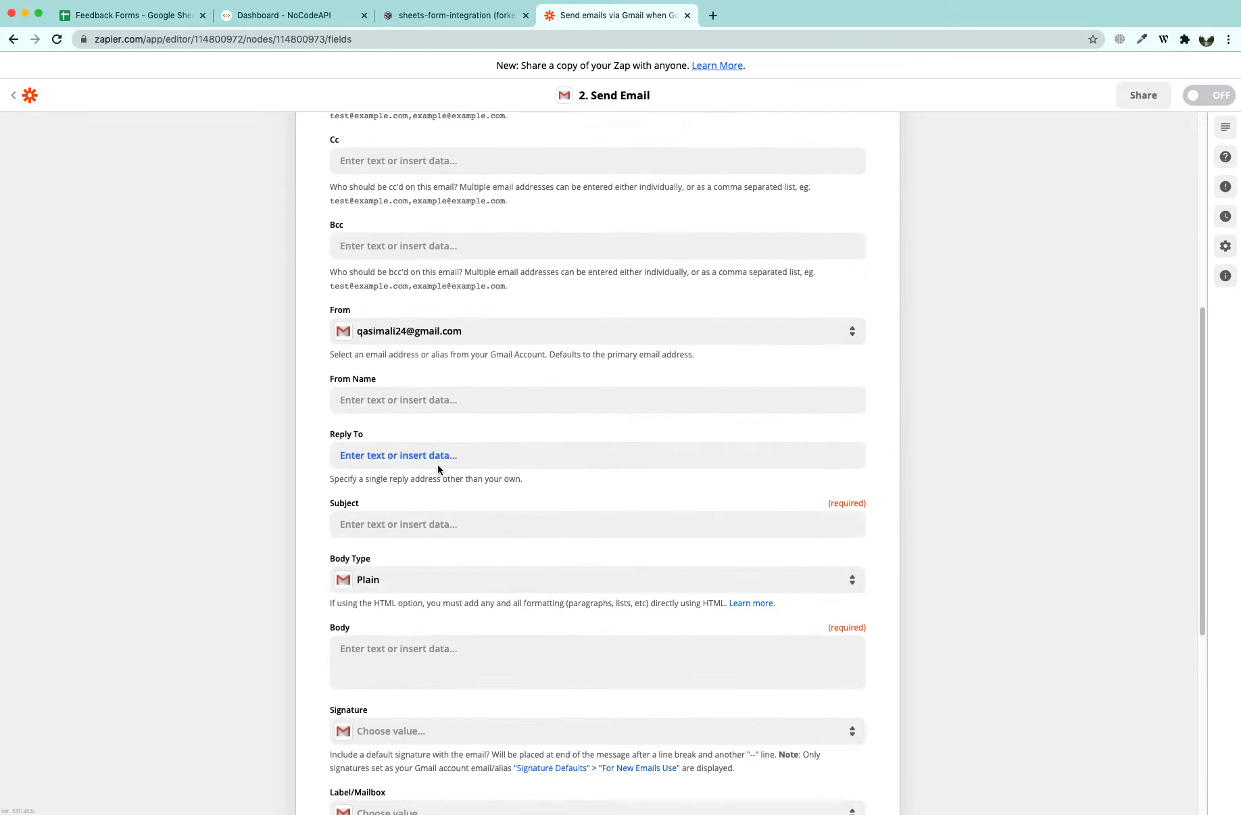
pyautogui.scroll(-1, 395, 420)
pyautogui.click(423, 303)
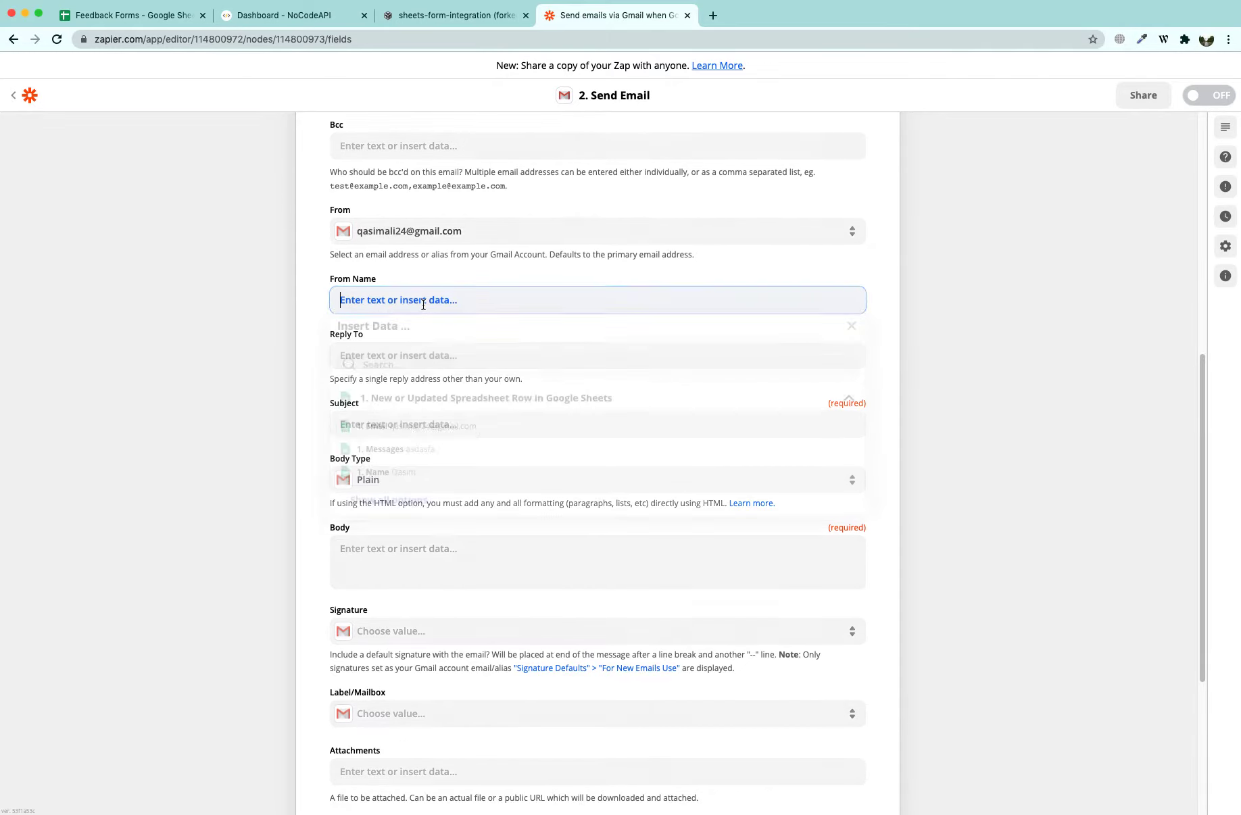
pyautogui.click(238, 352)
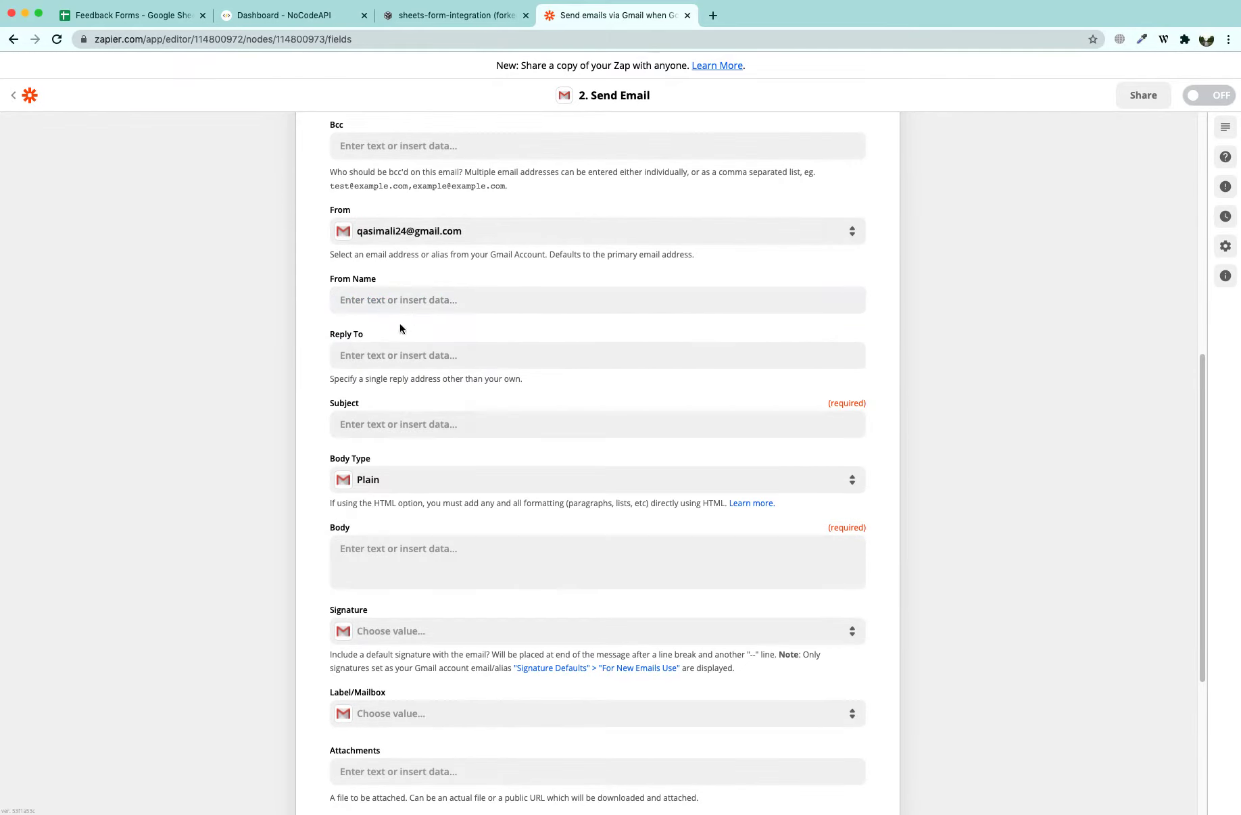
# Give the email the subject 'Feedback received !' and a thank-you body greeting the submitter's Name
pyautogui.click(394, 426)
pyautogui.write('Feedback received !')
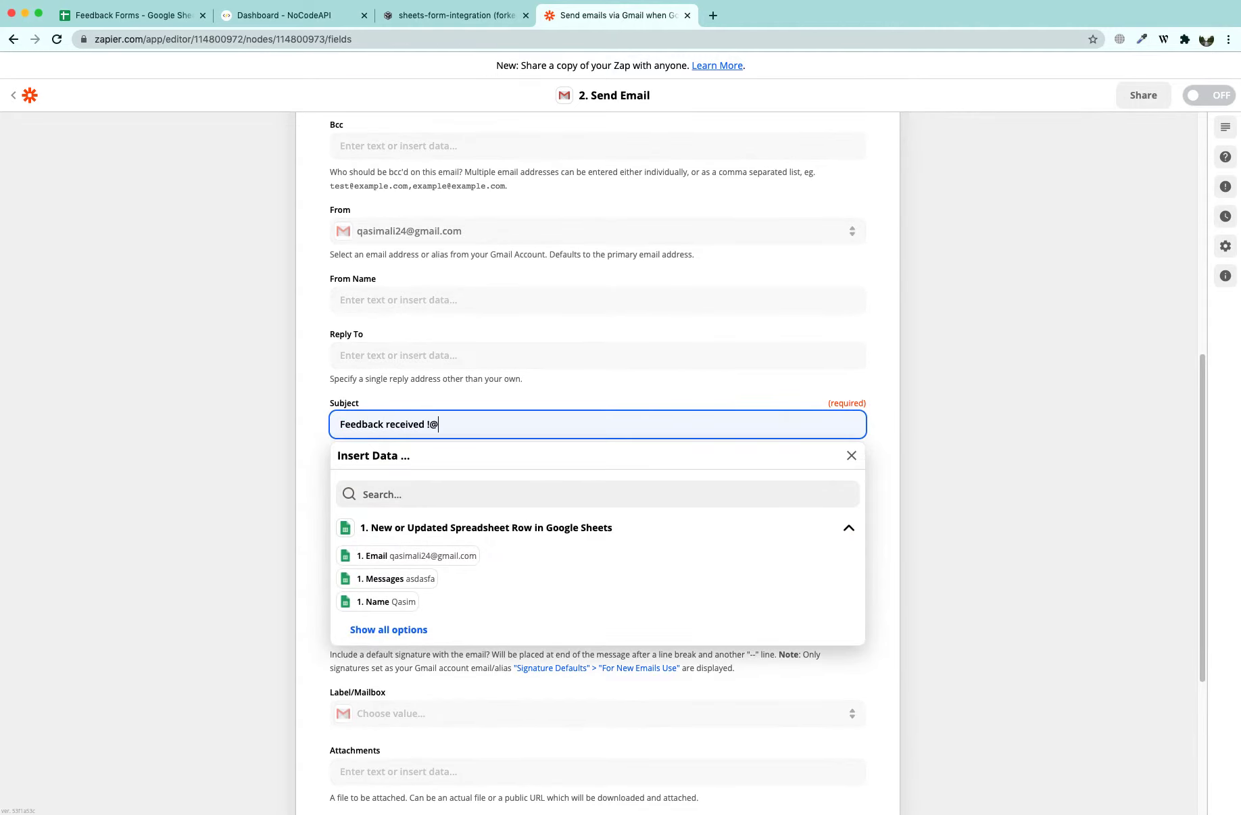
pyautogui.click(163, 424)
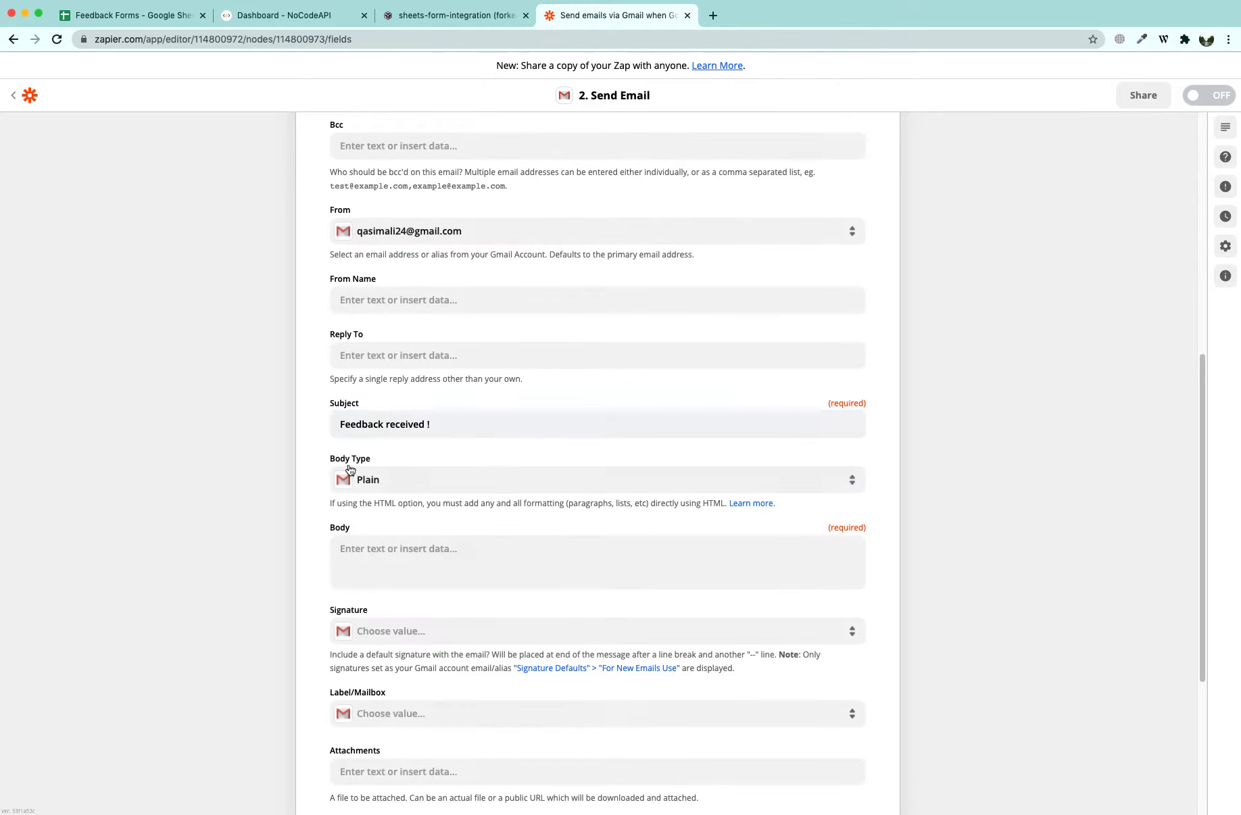
pyautogui.click(419, 549)
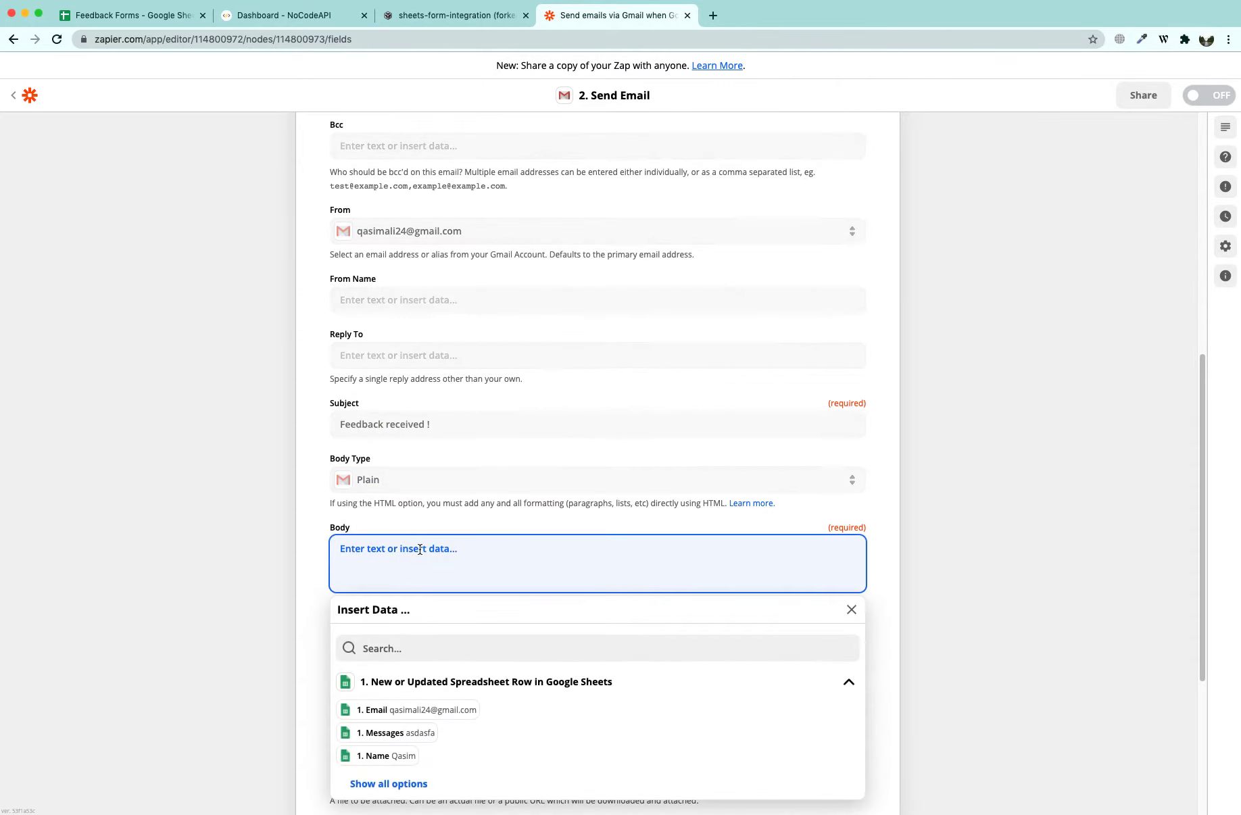
pyautogui.write('Thank you')
pyautogui.click(392, 756)
pyautogui.write('for contacting ')
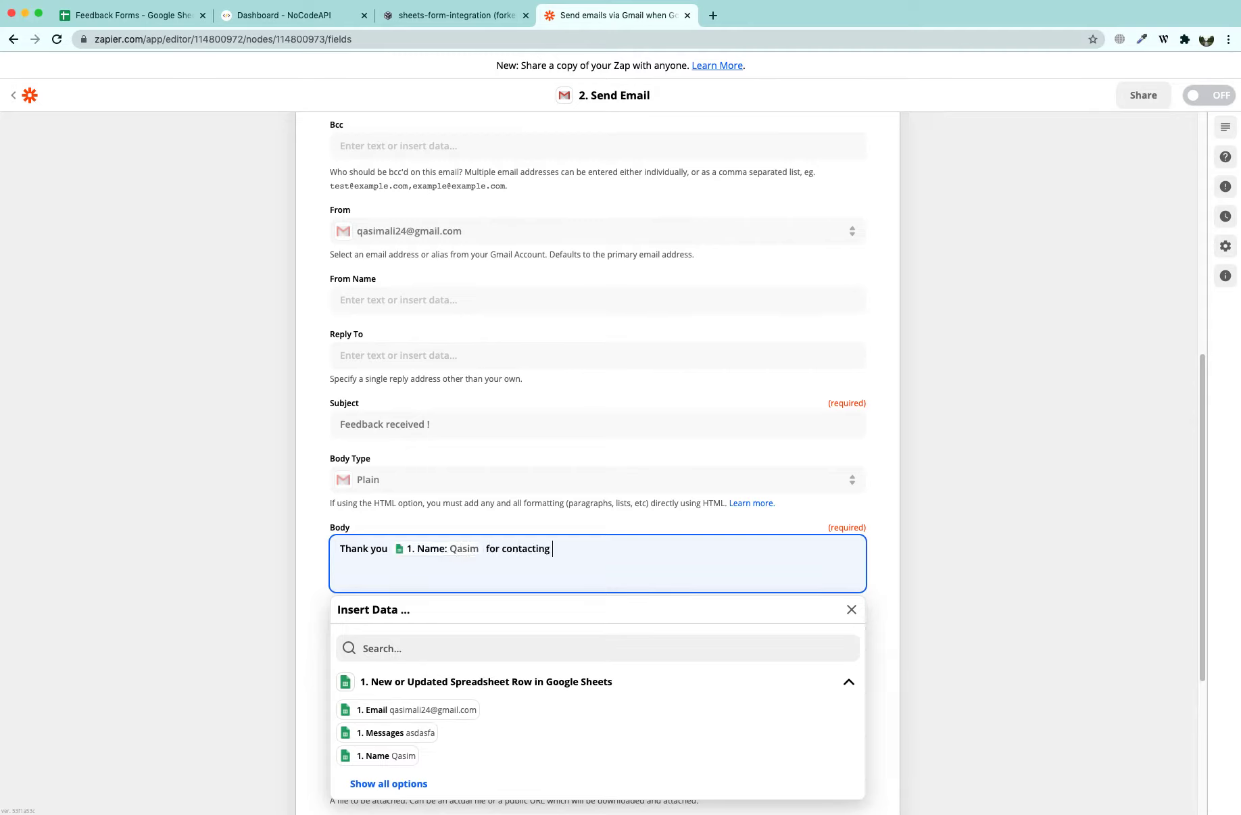
pyautogui.write('us. We are going to work on this f')
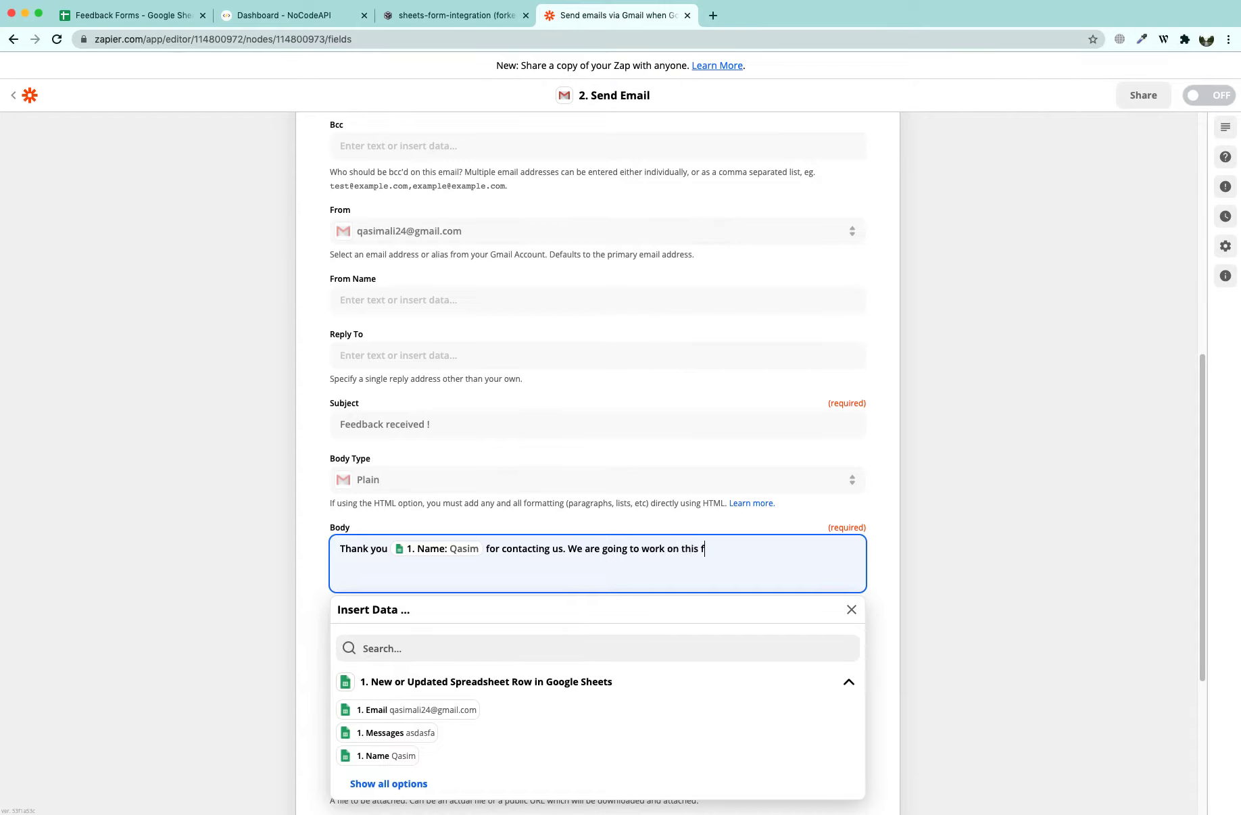
pyautogui.write('eature very soon.')
pyautogui.scroll(-5, 286, 598)
pyautogui.click(272, 437)
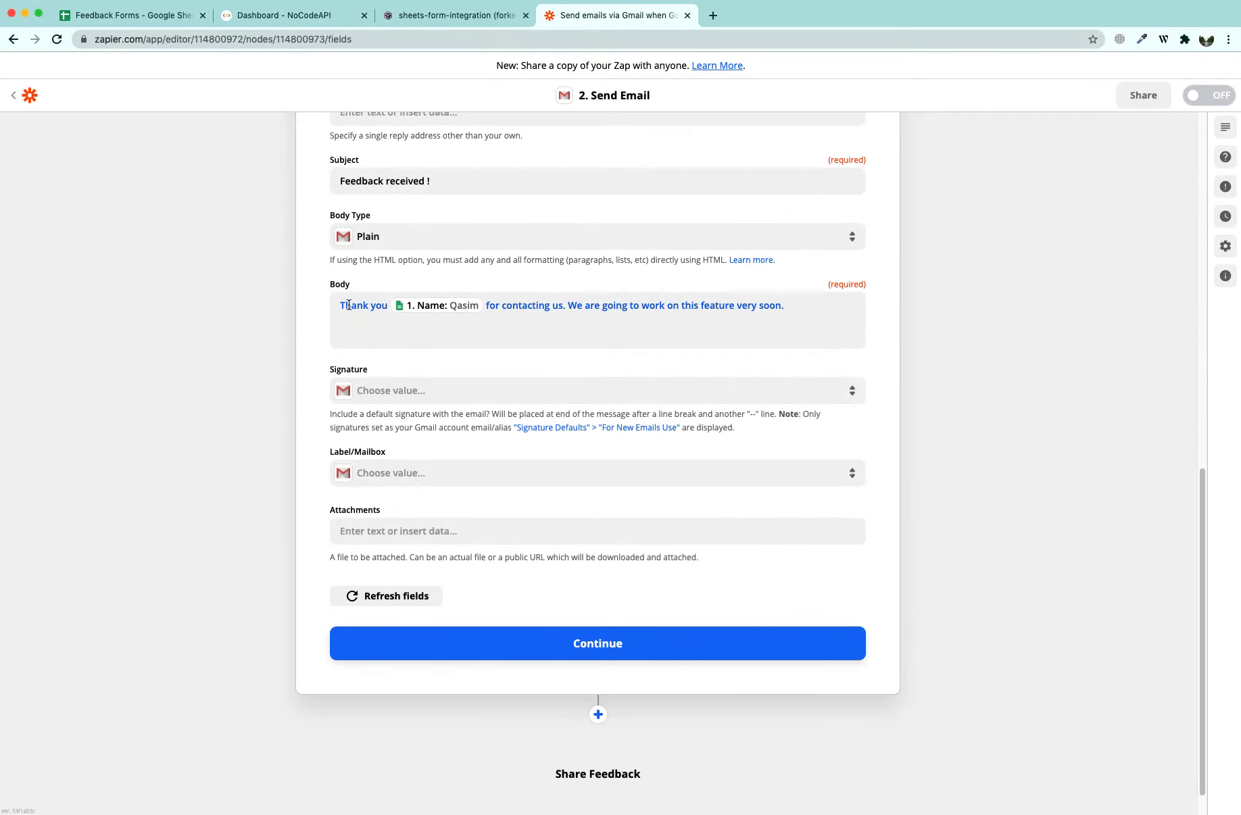
# Label the email INBOX and confirm the action setup
pyautogui.click(432, 477)
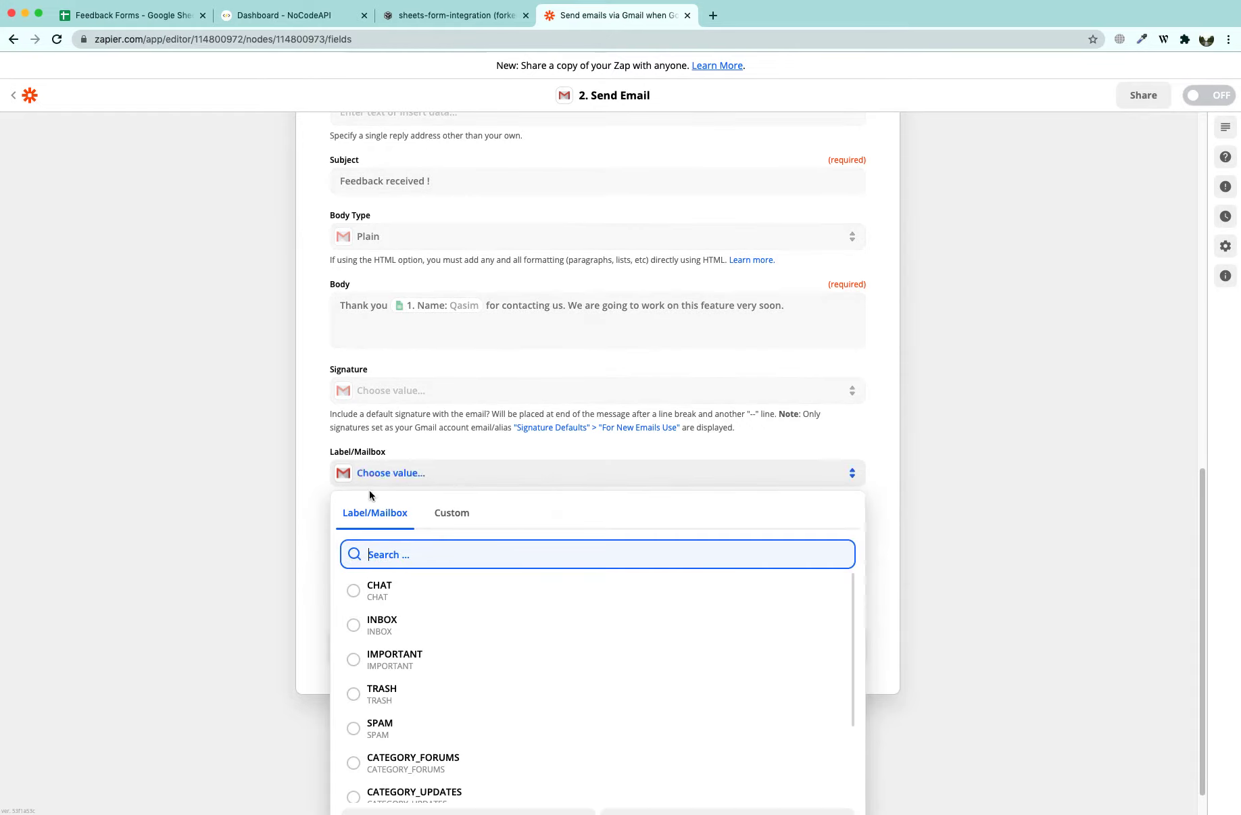
pyautogui.click(379, 625)
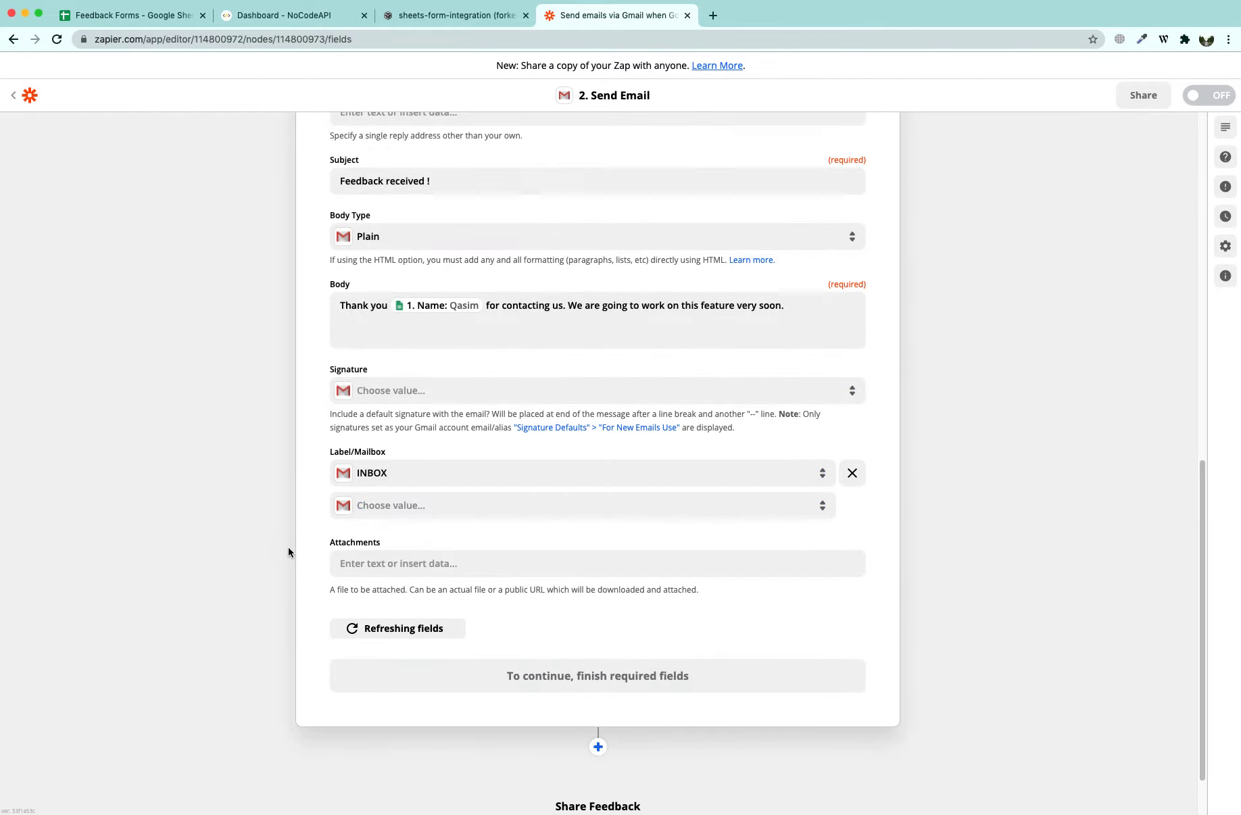
pyautogui.click(571, 673)
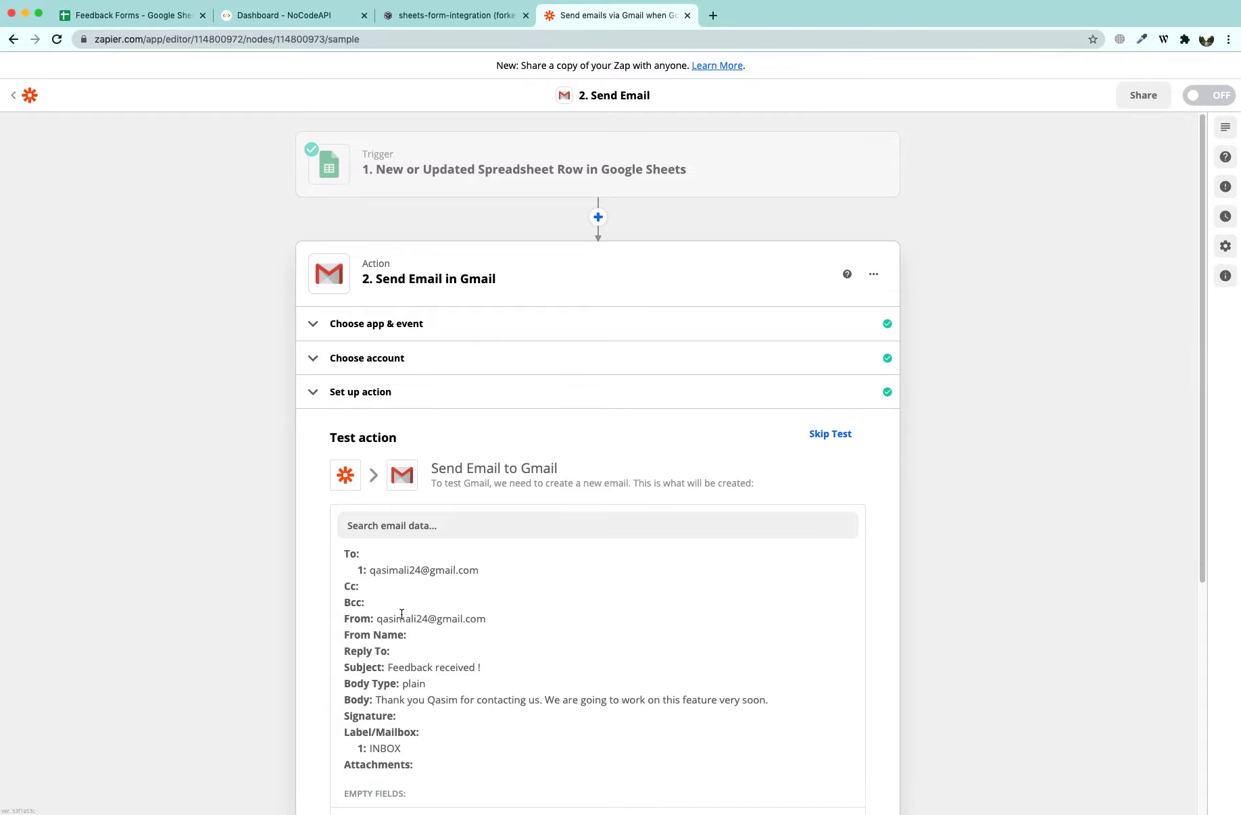
# Send a test email from the Gmail action, then check Apple Mail's Sent mailbox
pyautogui.scroll(-5, 433, 596)
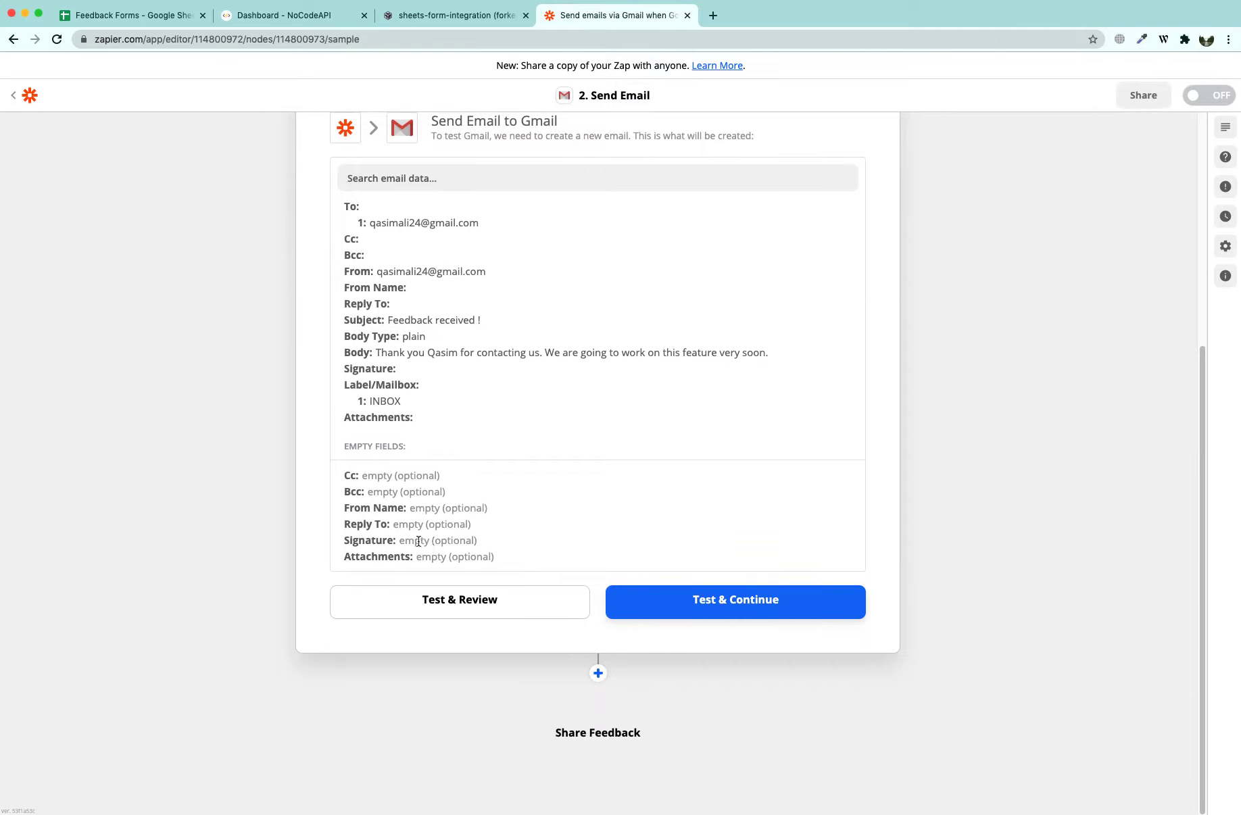
pyautogui.click(644, 617)
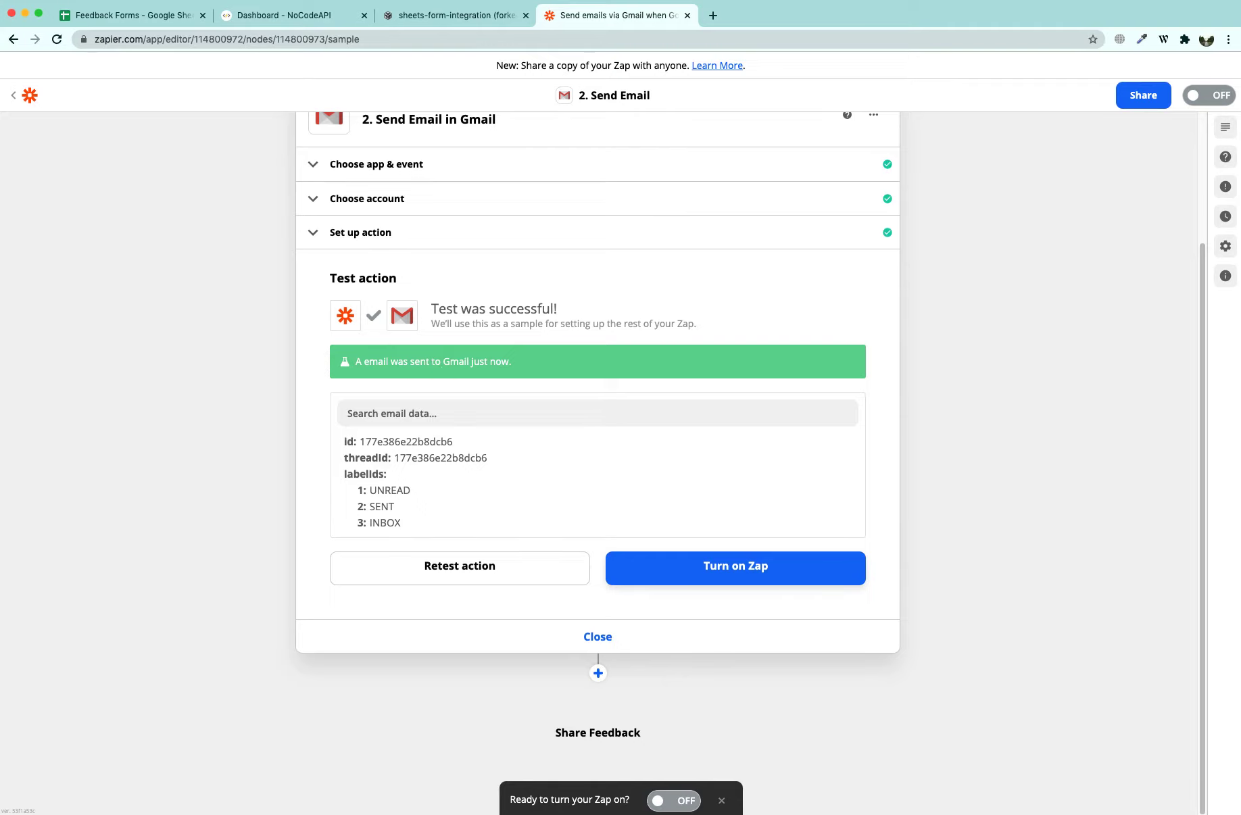
pyautogui.press('super+Tab')
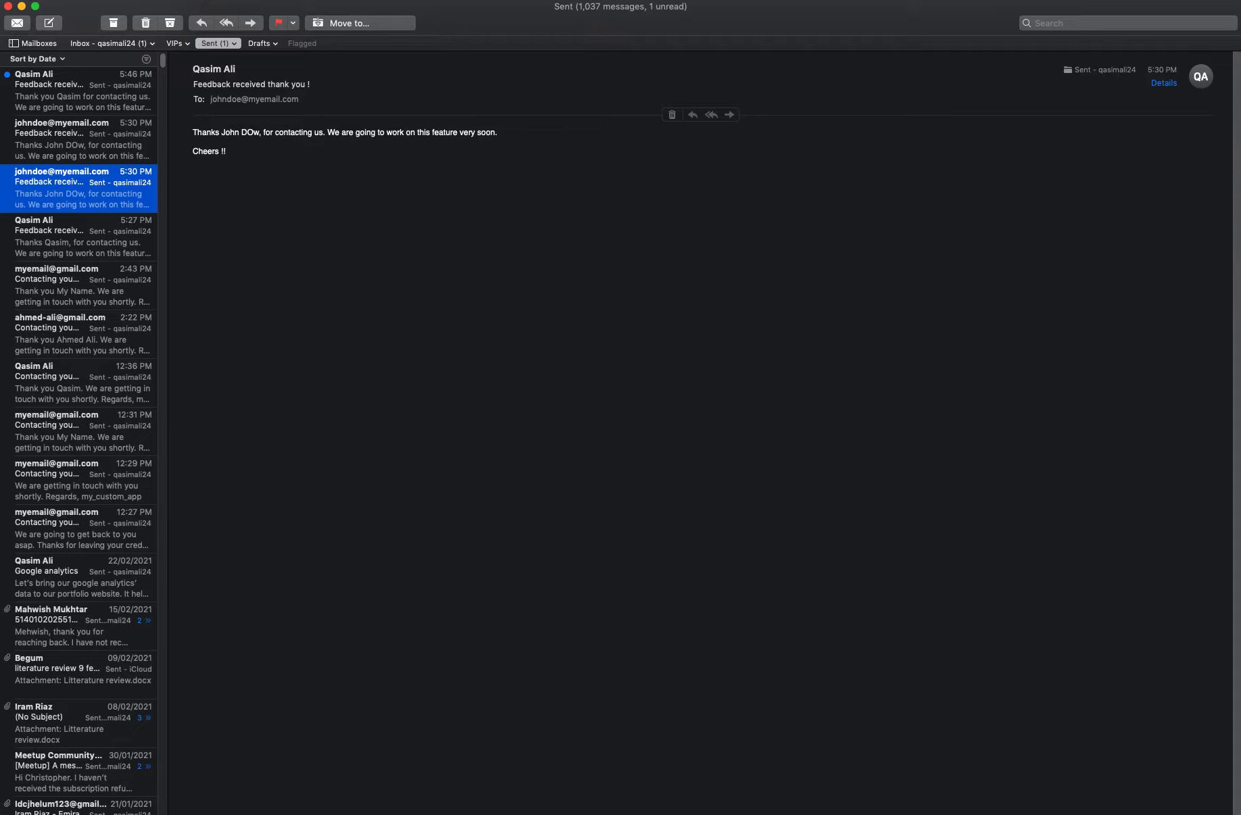
# Remove the Unread filter from Sent and read the new 'Feedback received !' thank-you email
pyautogui.click(76, 102)
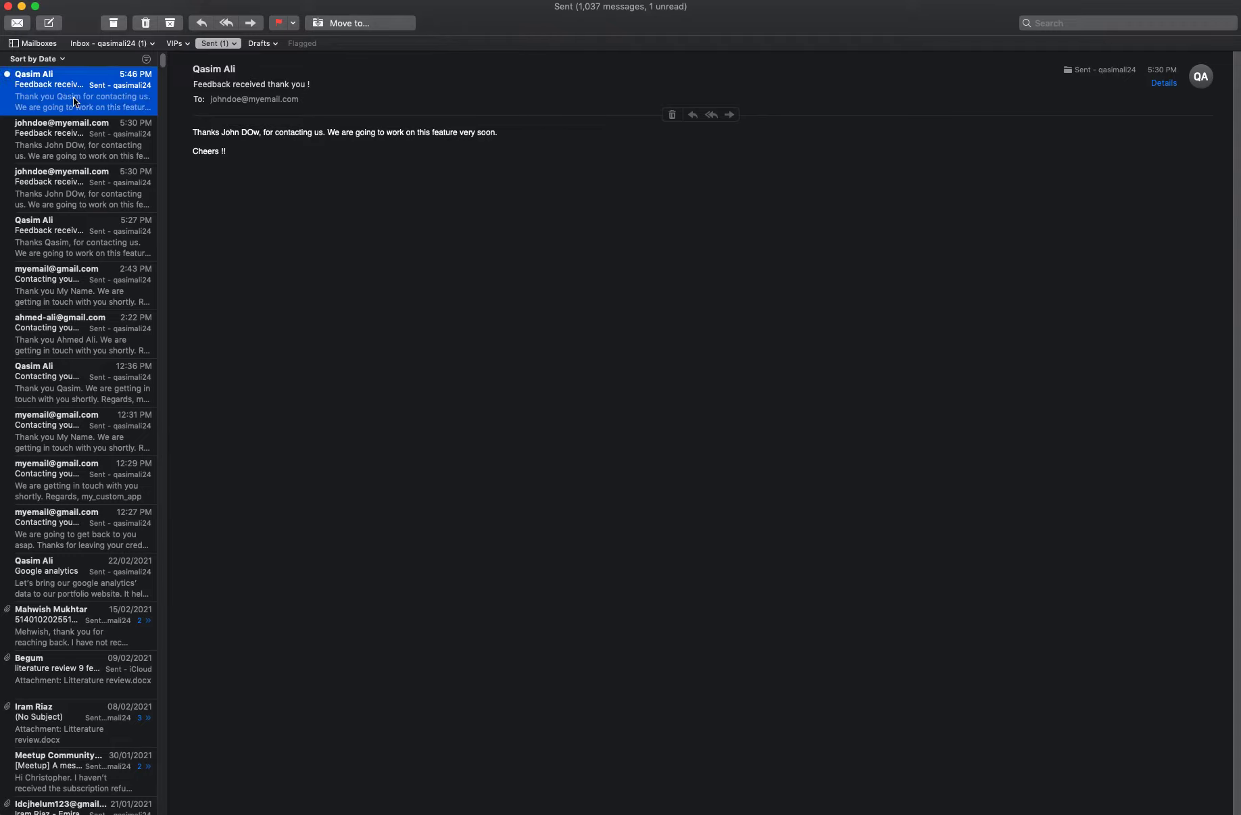
pyautogui.click(146, 59)
pyautogui.click(141, 59)
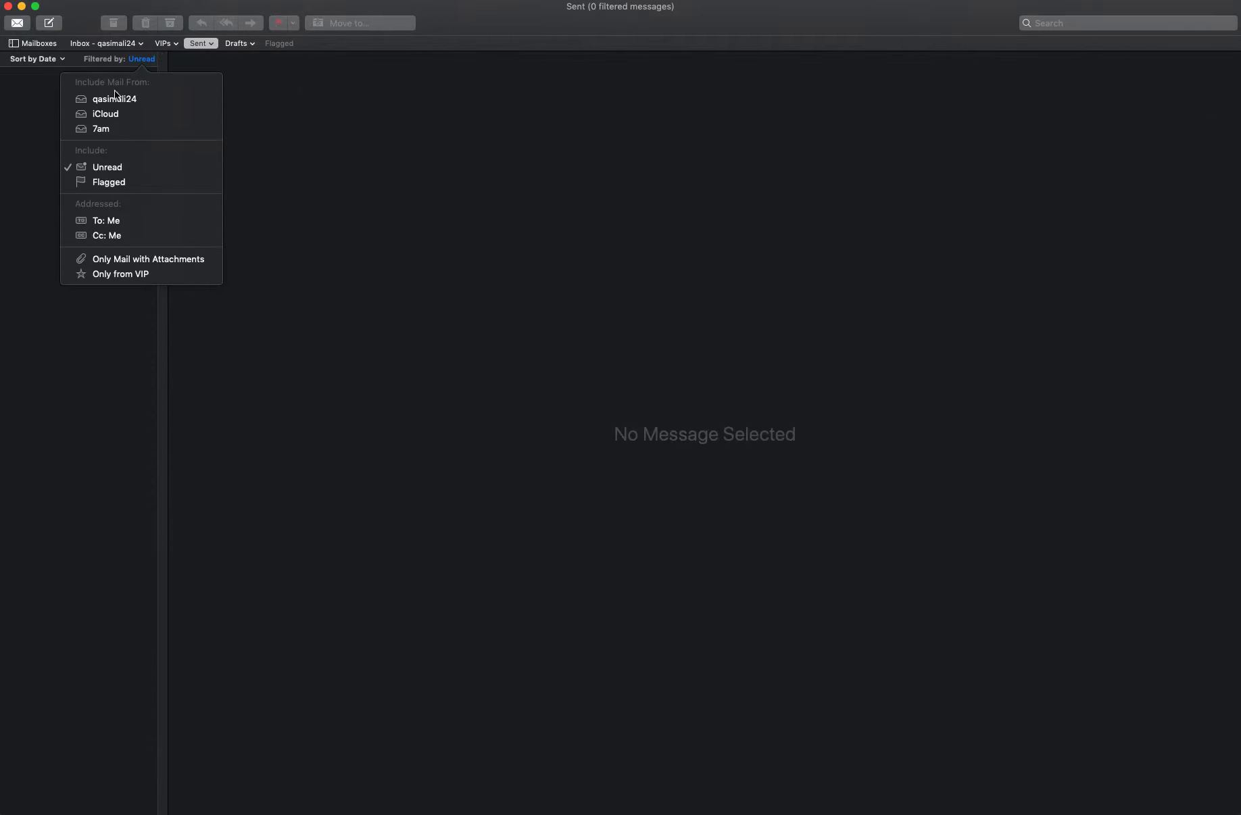
pyautogui.click(95, 168)
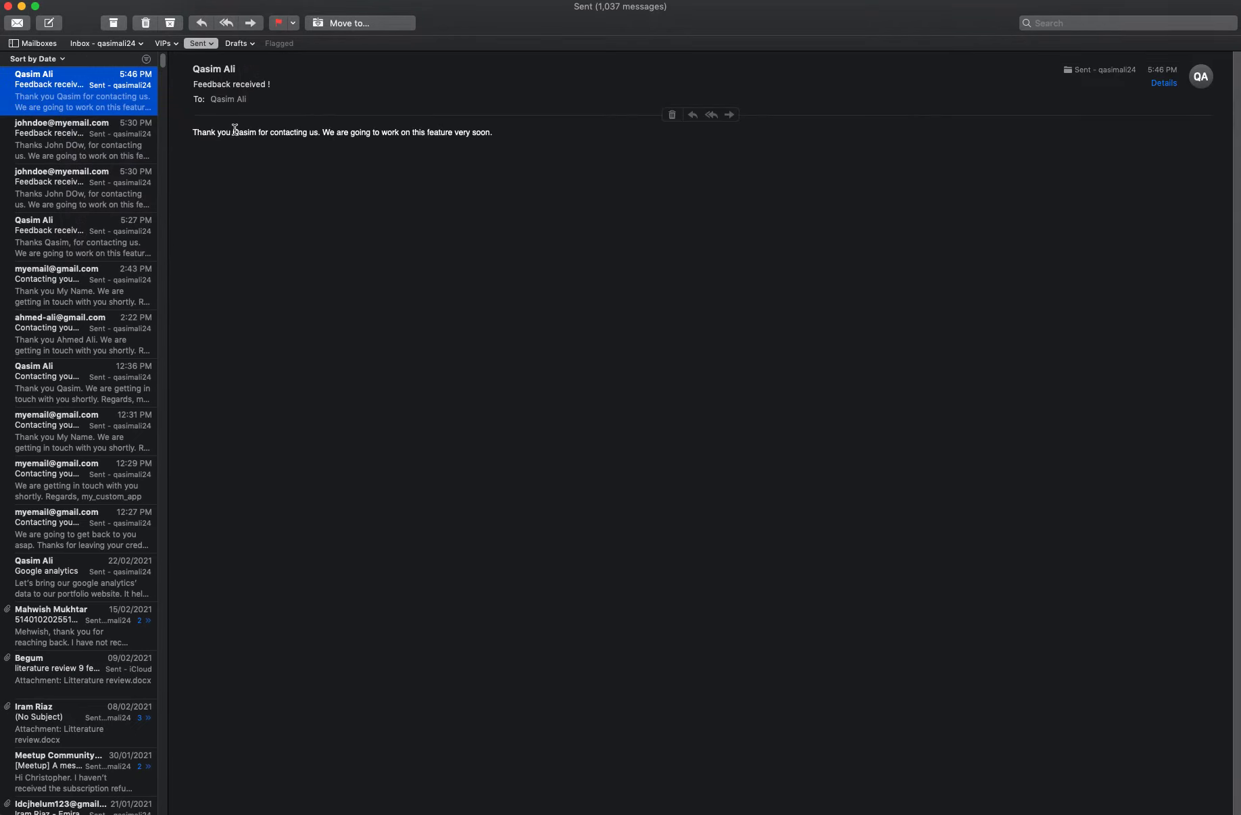
pyautogui.click(360, 133)
pyautogui.tripleClick(470, 133)
pyautogui.click(511, 135)
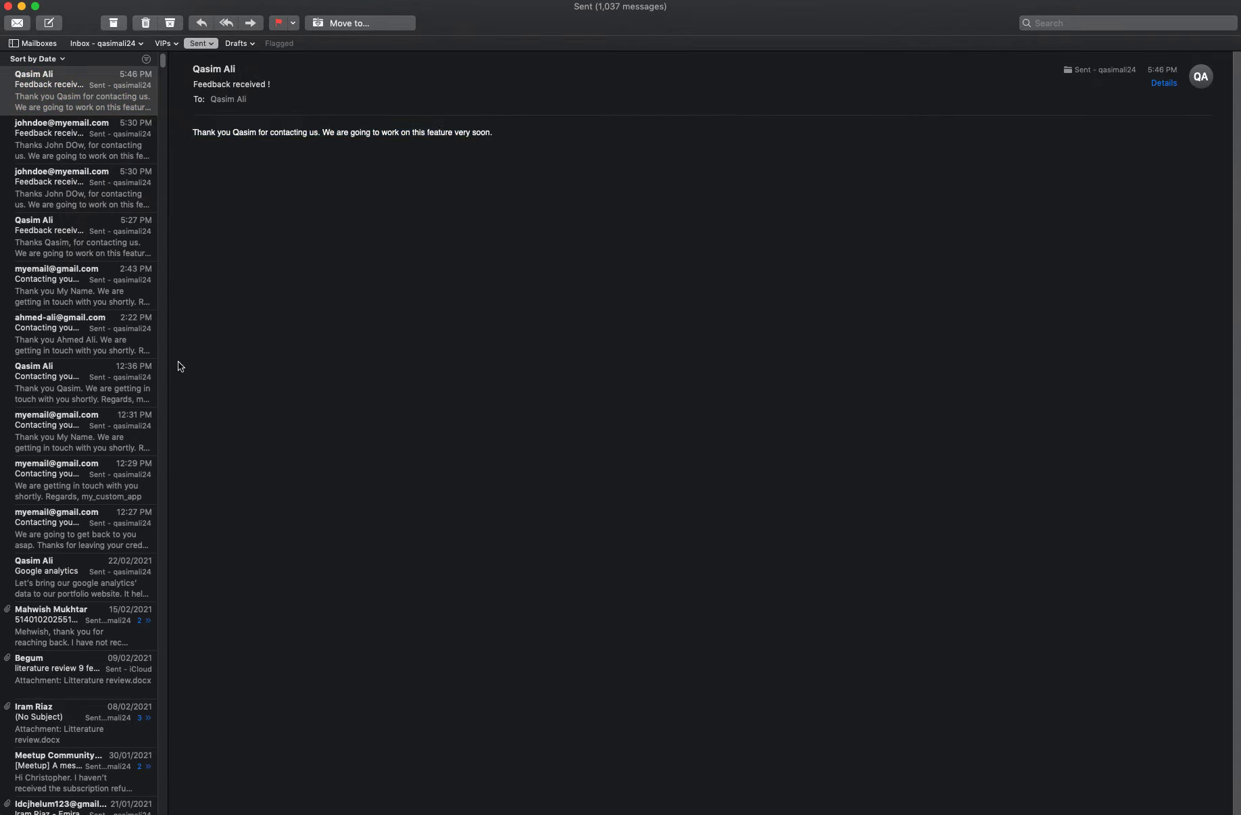
pyautogui.press('super+Tab')
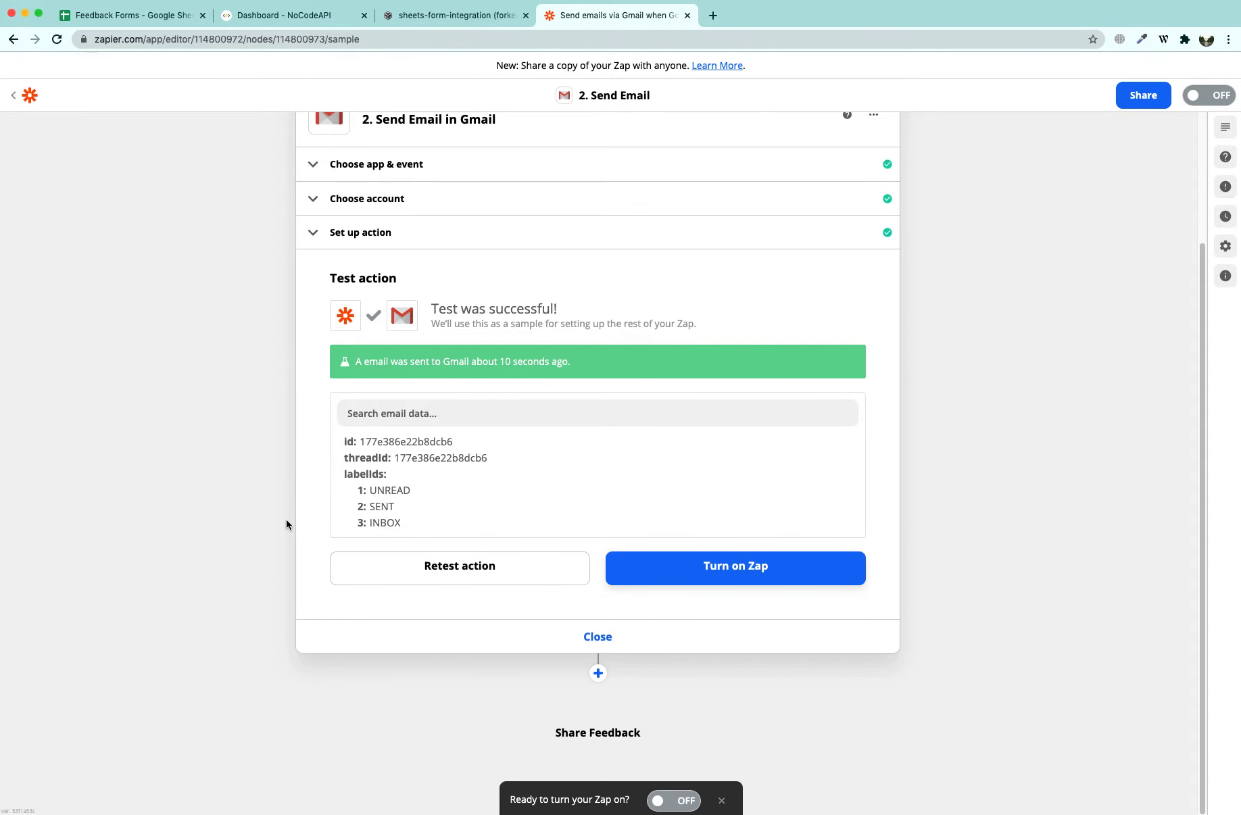
# Switch the zap on and dismiss the 'Your Zap is on' share popup
pyautogui.click(768, 572)
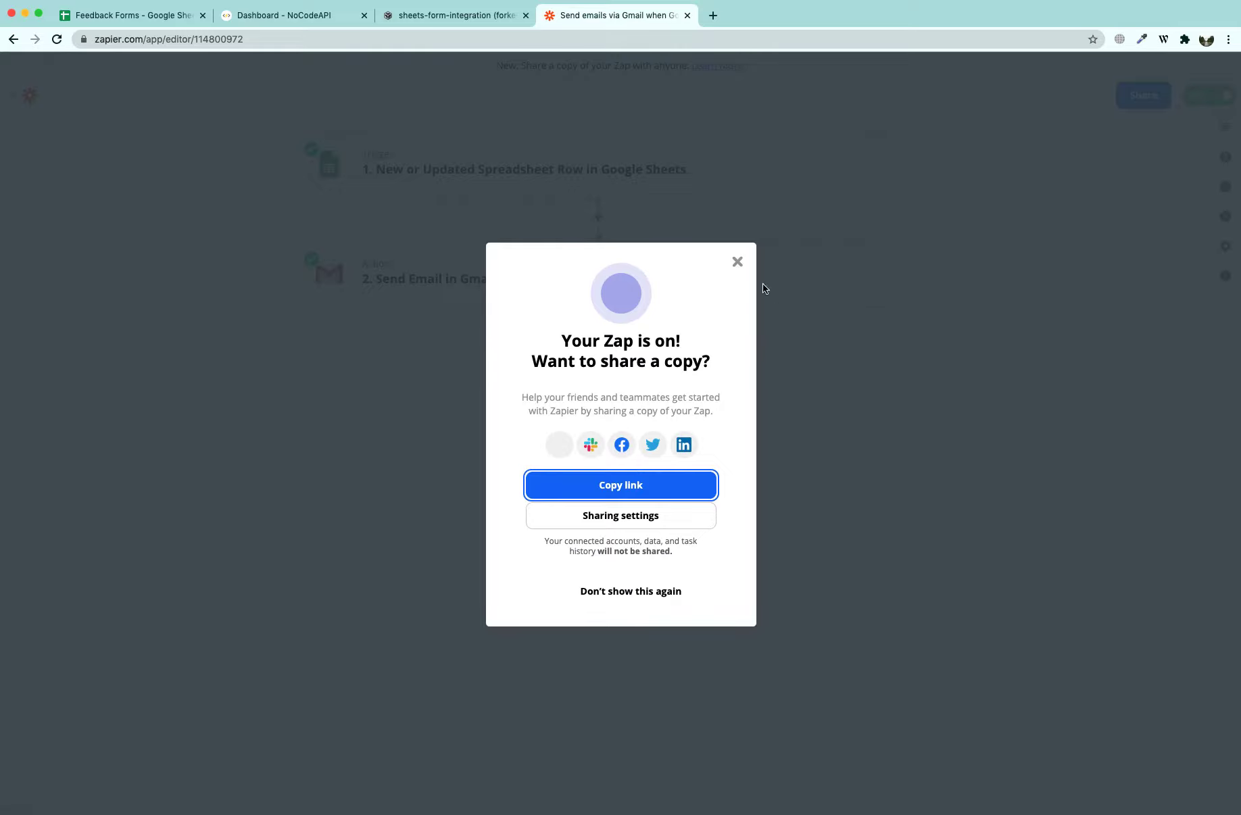
pyautogui.click(738, 262)
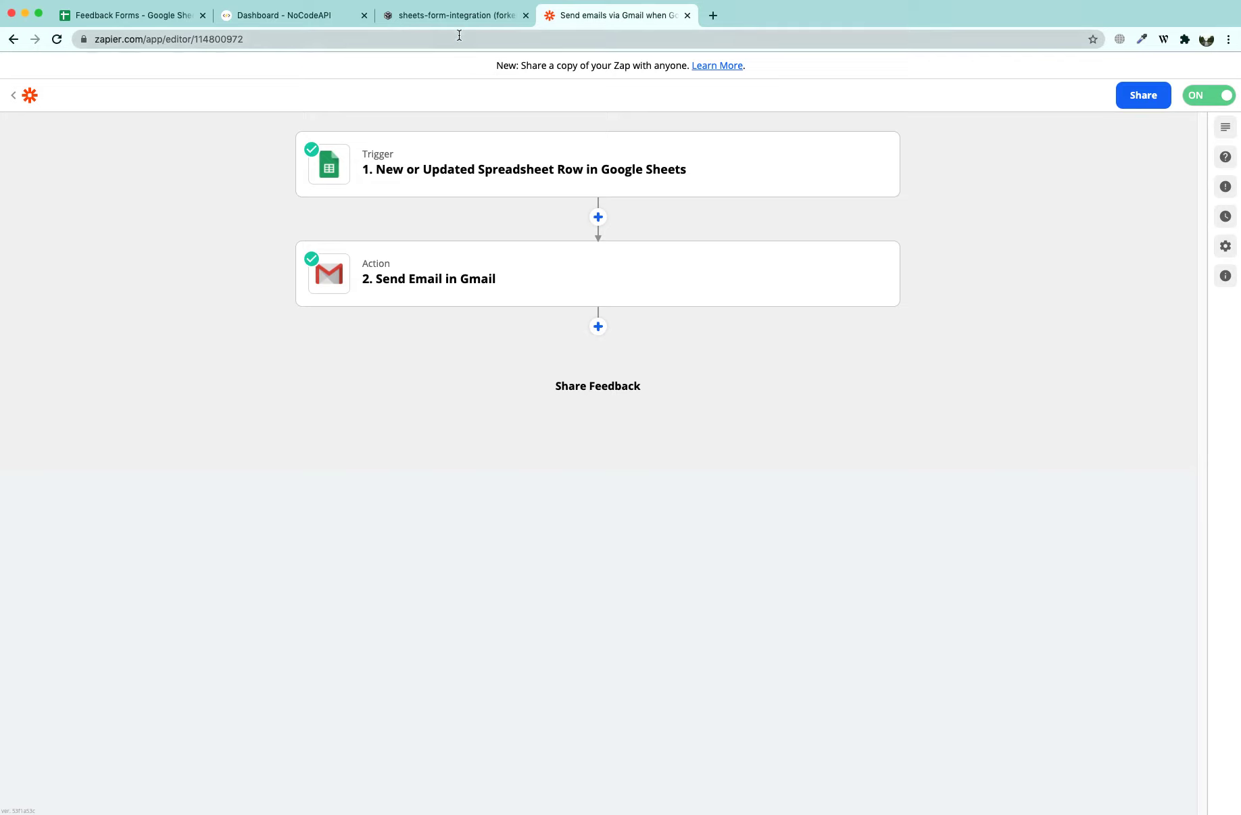
pyautogui.click(449, 14)
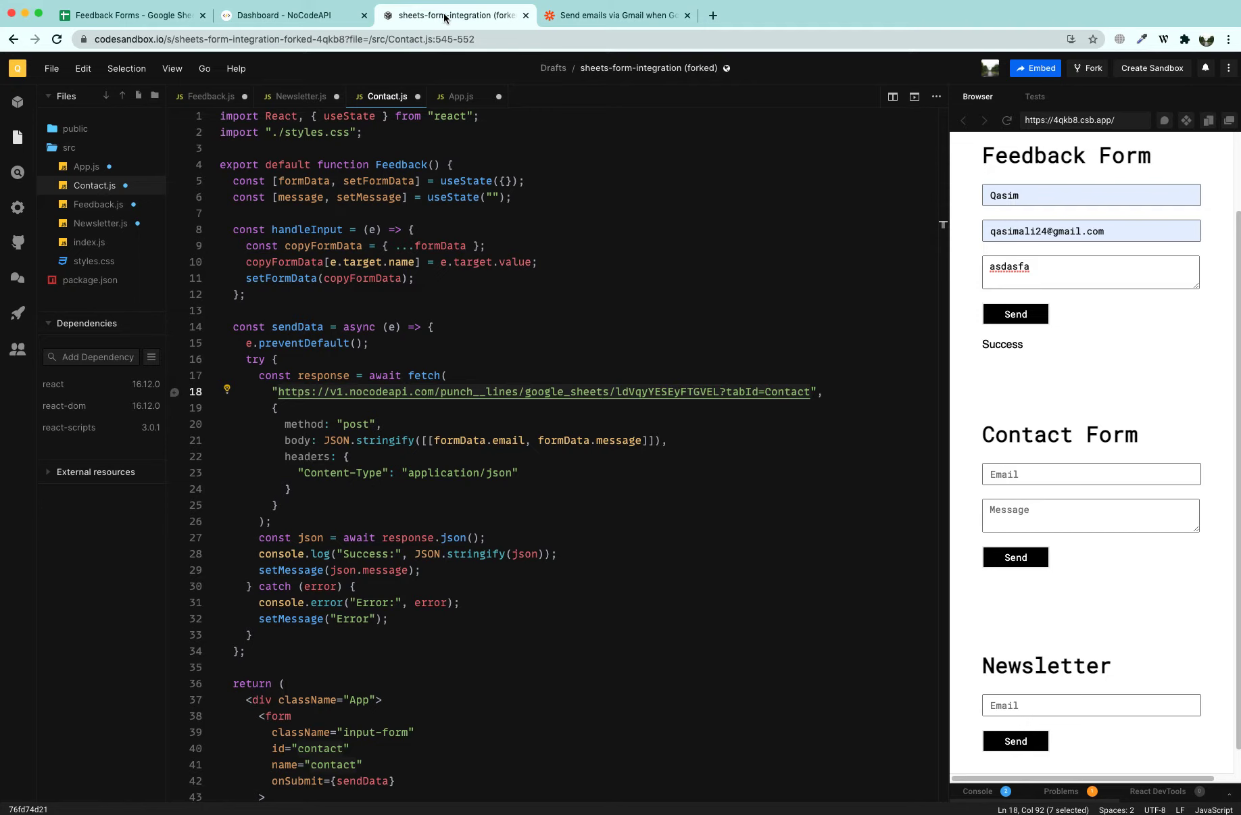
# Autofill name and email in the Feedback Form and replace the message with 'This is my second attemp on feedback form'
pyautogui.doubleClick(1032, 194)
pyautogui.click(1003, 224)
pyautogui.click(1067, 196)
pyautogui.click(1140, 215)
pyautogui.click(1138, 229)
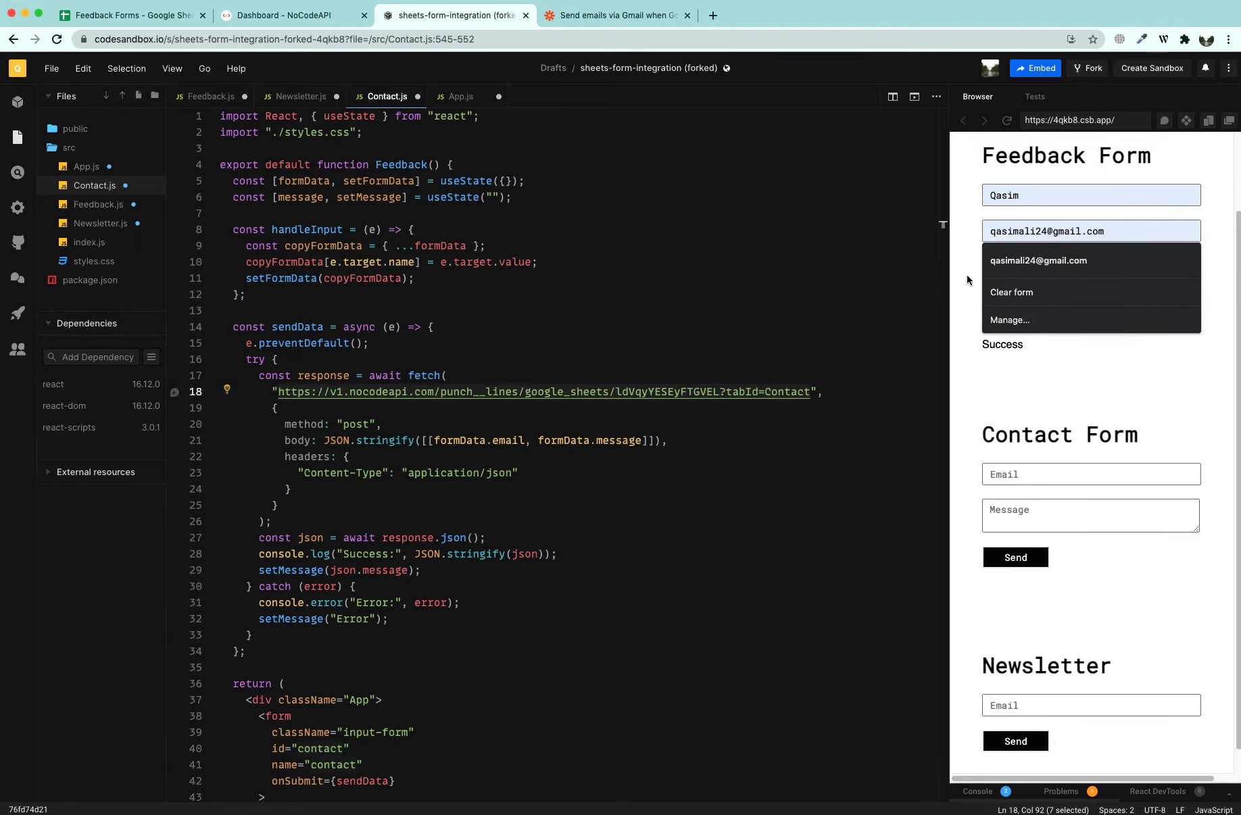
pyautogui.moveTo(1031, 267); pyautogui.dragTo(965, 266)
pyautogui.write('This ')
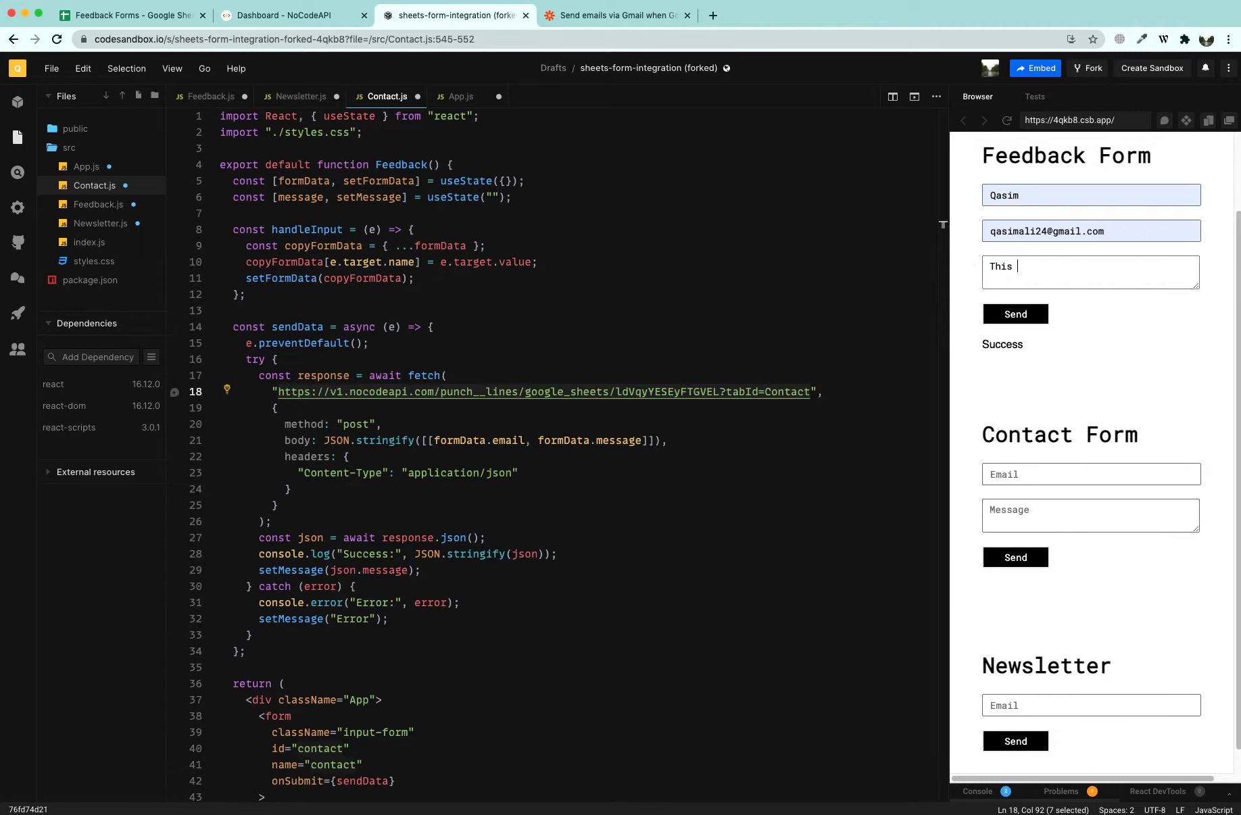
pyautogui.write('is my second attemp on feedback f')
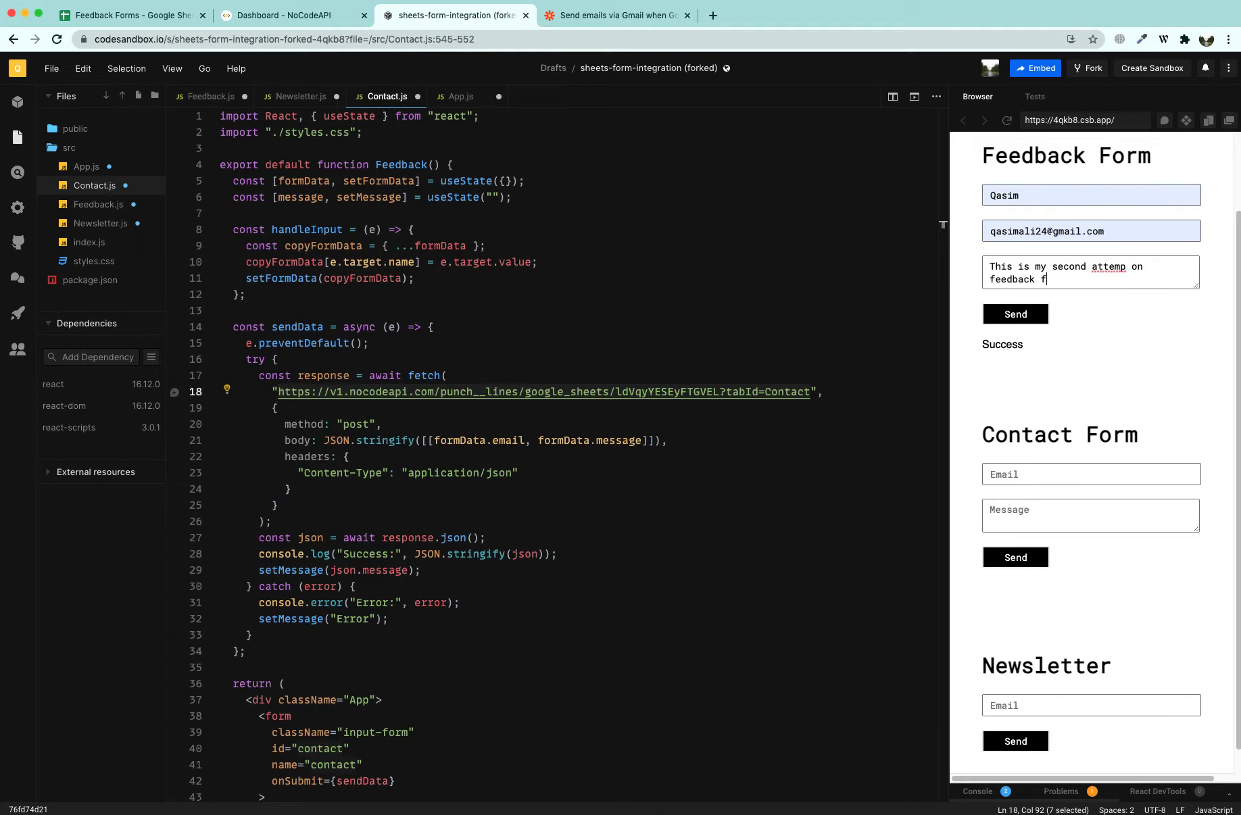
pyautogui.write('orm')
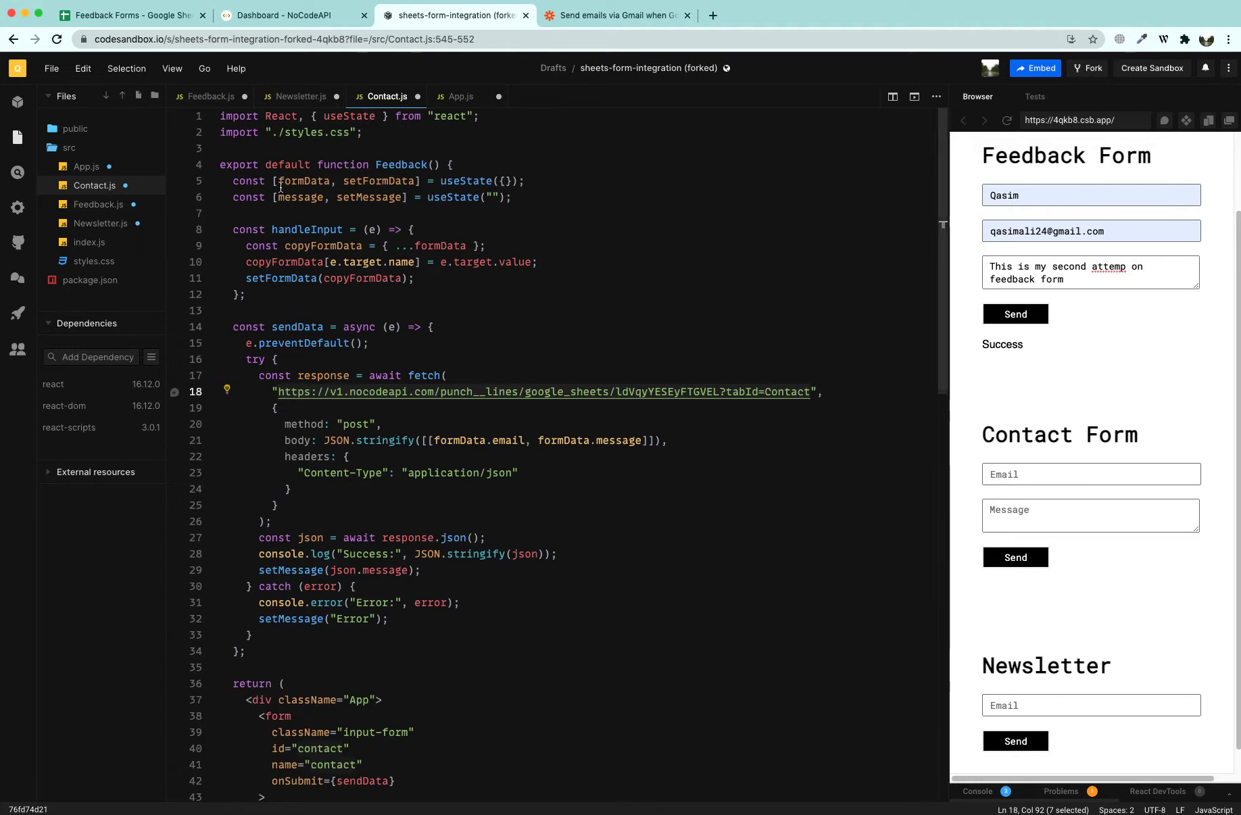
# Check the second submission in Feedback row 3 and widen column C to show its message
pyautogui.click(145, 21)
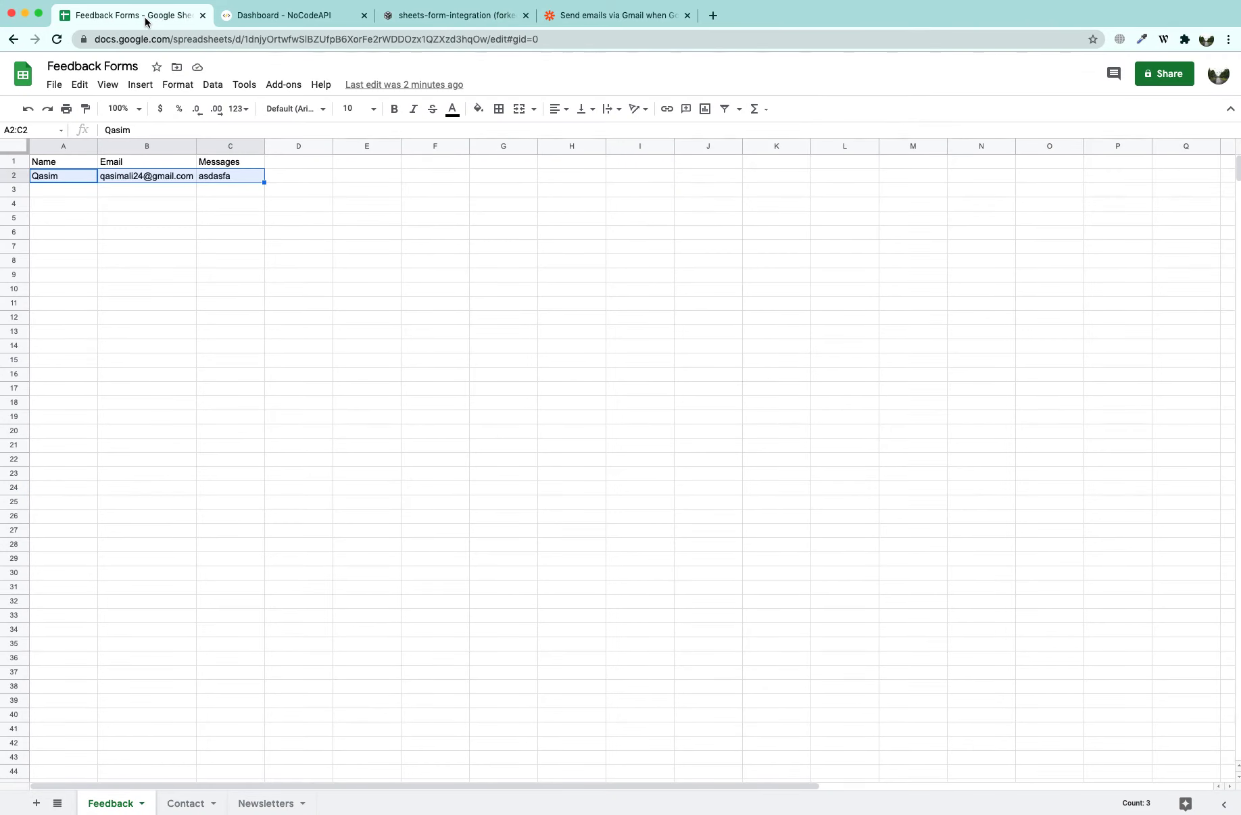
pyautogui.click(247, 195)
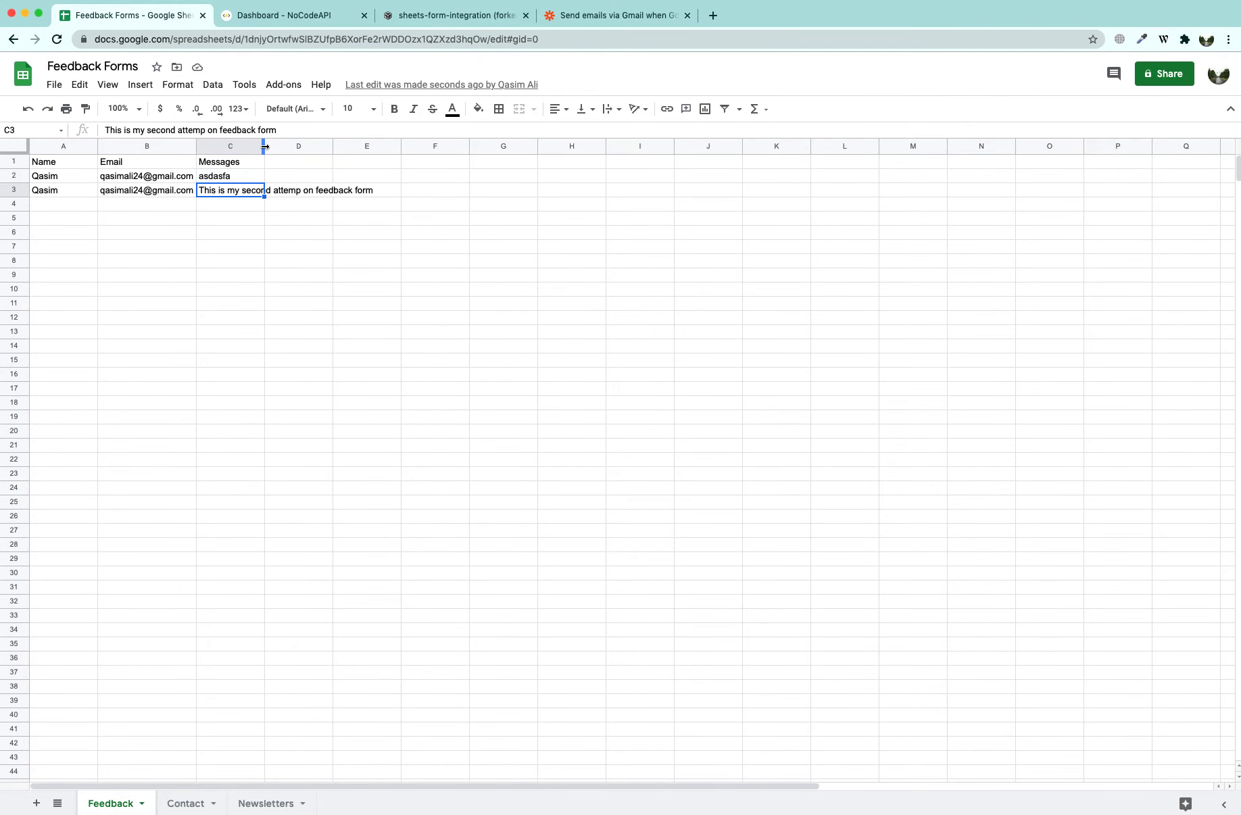
pyautogui.moveTo(264, 146); pyautogui.dragTo(375, 146)
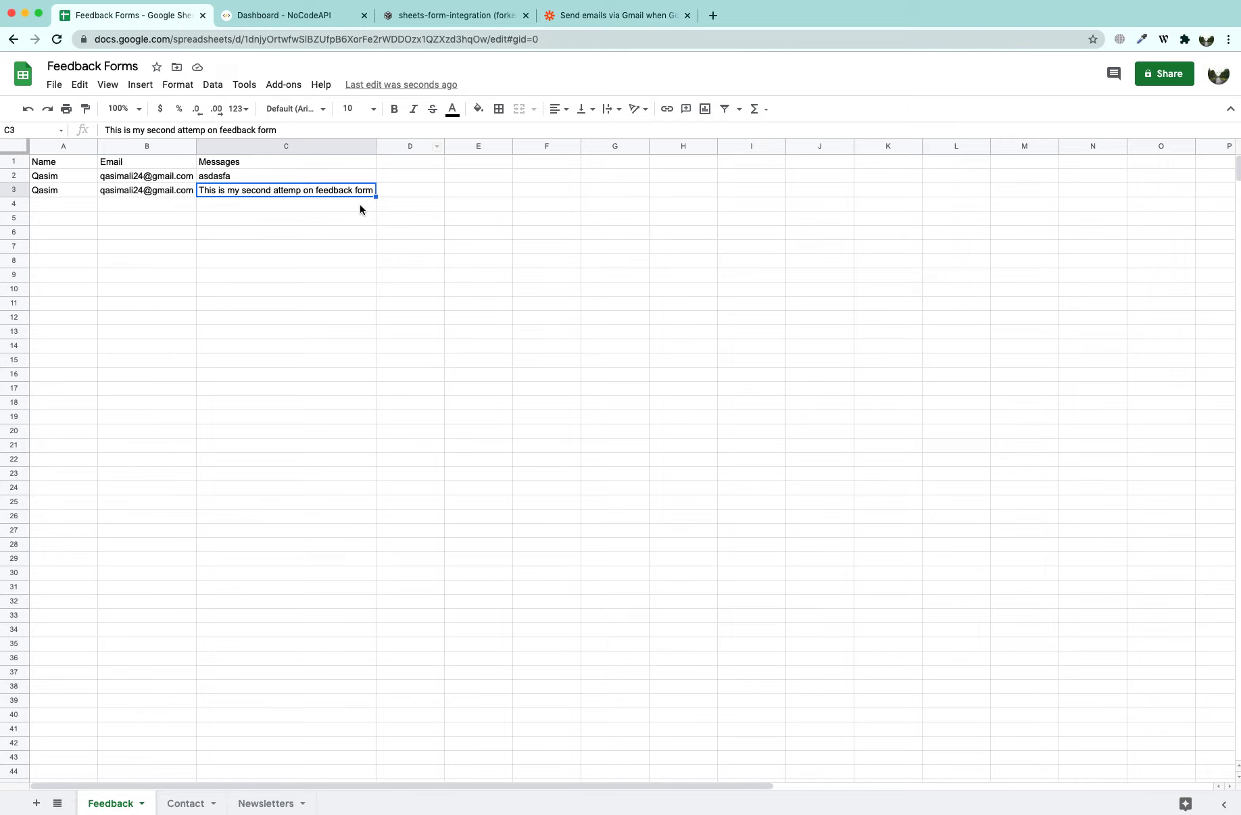
pyautogui.click(597, 16)
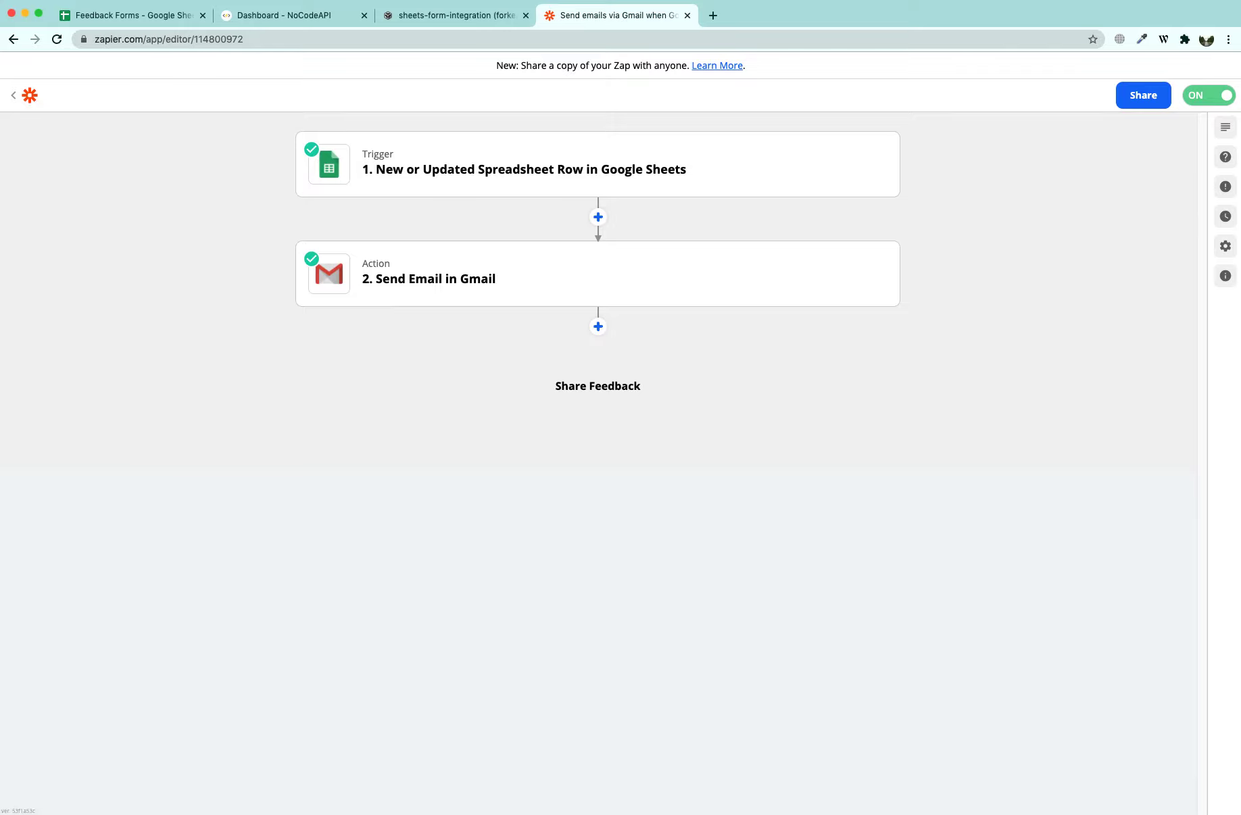
# Check Apple Mail's Sent mailbox for the new 5:51 PM 'Feedback received !' email and its recipient
pyautogui.press('super+Tab')
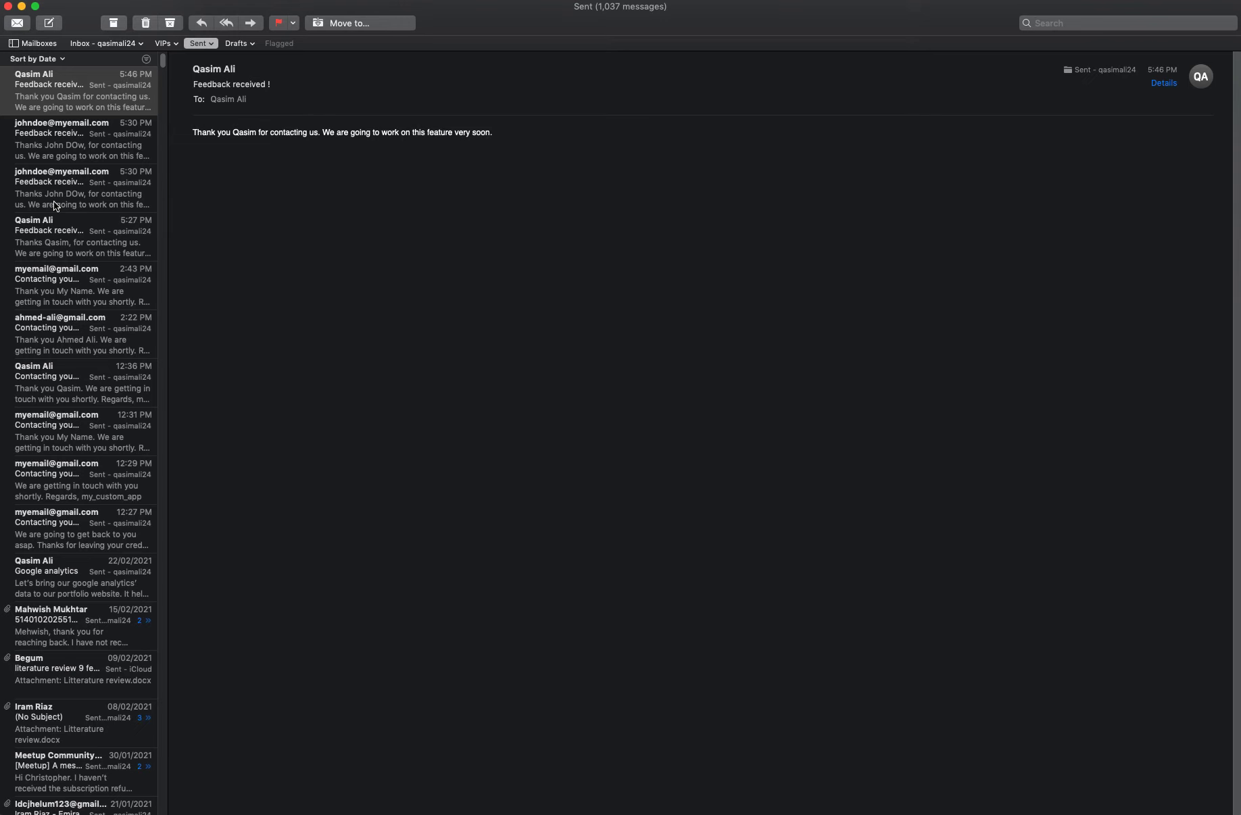
pyautogui.press('super+Tab')
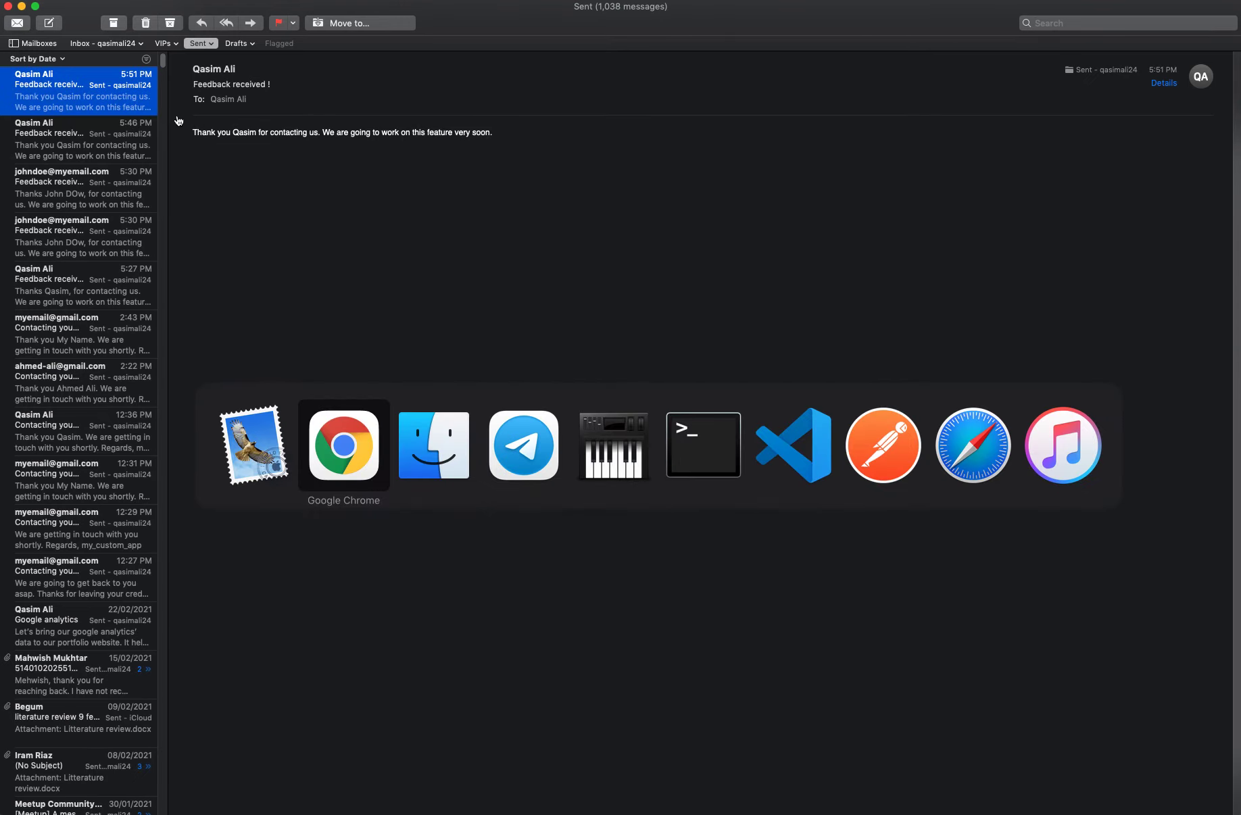
pyautogui.click(254, 101)
pyautogui.click(254, 102)
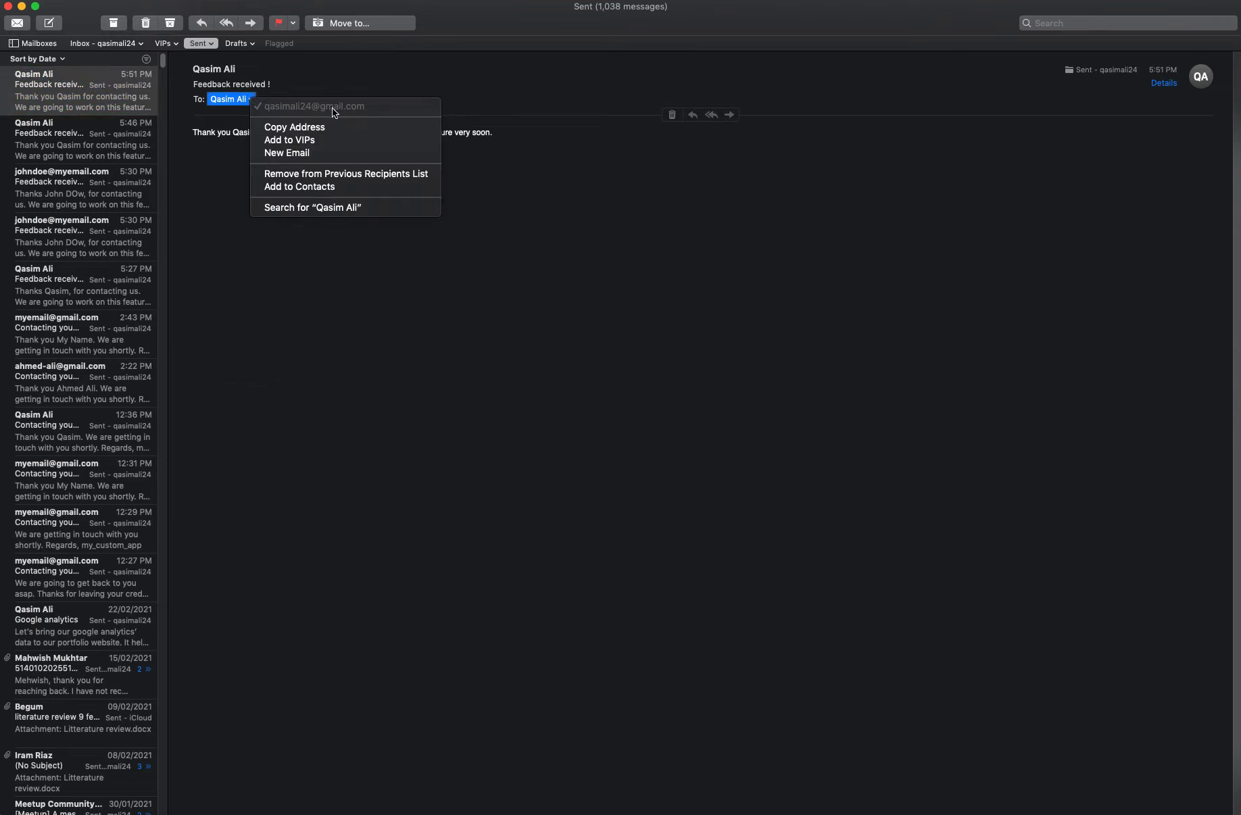
pyautogui.click(522, 146)
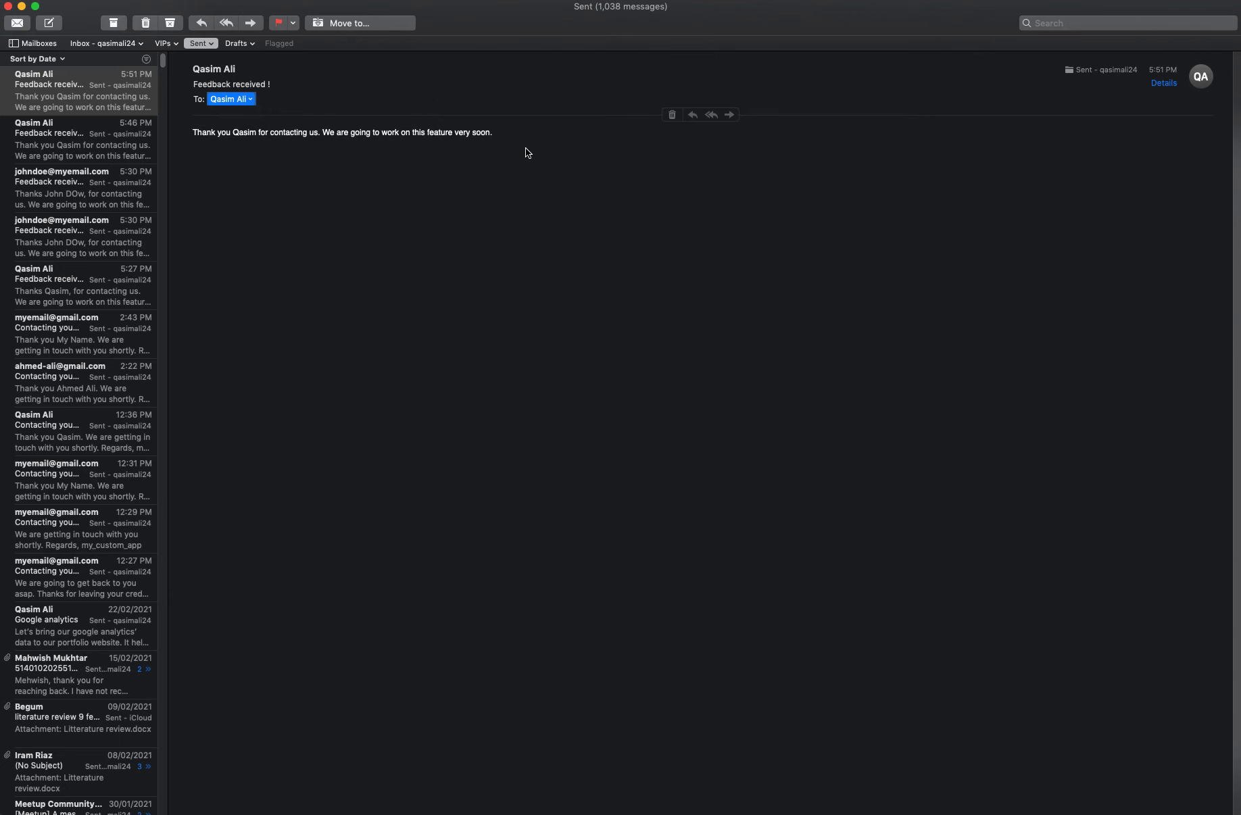
pyautogui.press('super+Tab')
# Confirm both zaps are on and look over the spreadsheet's Contact and Newsletters sheets
pyautogui.click(633, 9)
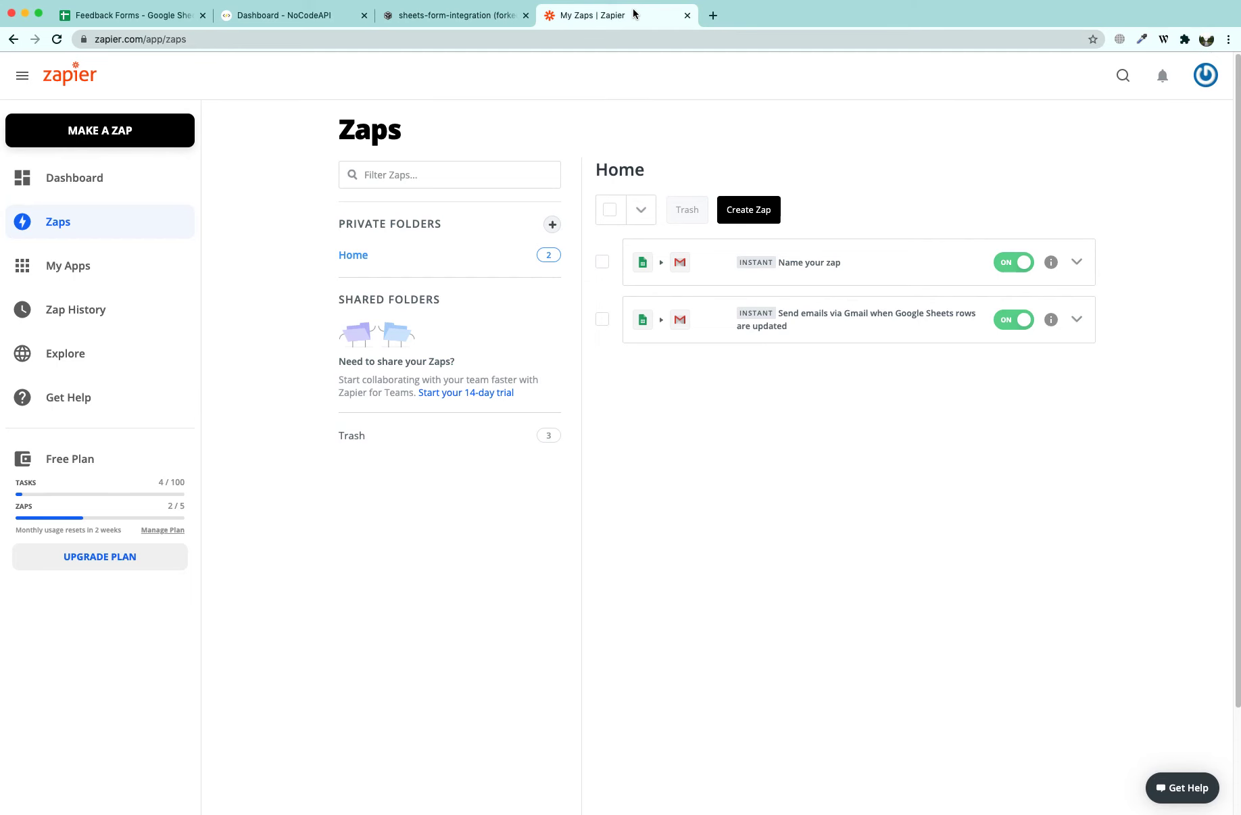
pyautogui.click(158, 14)
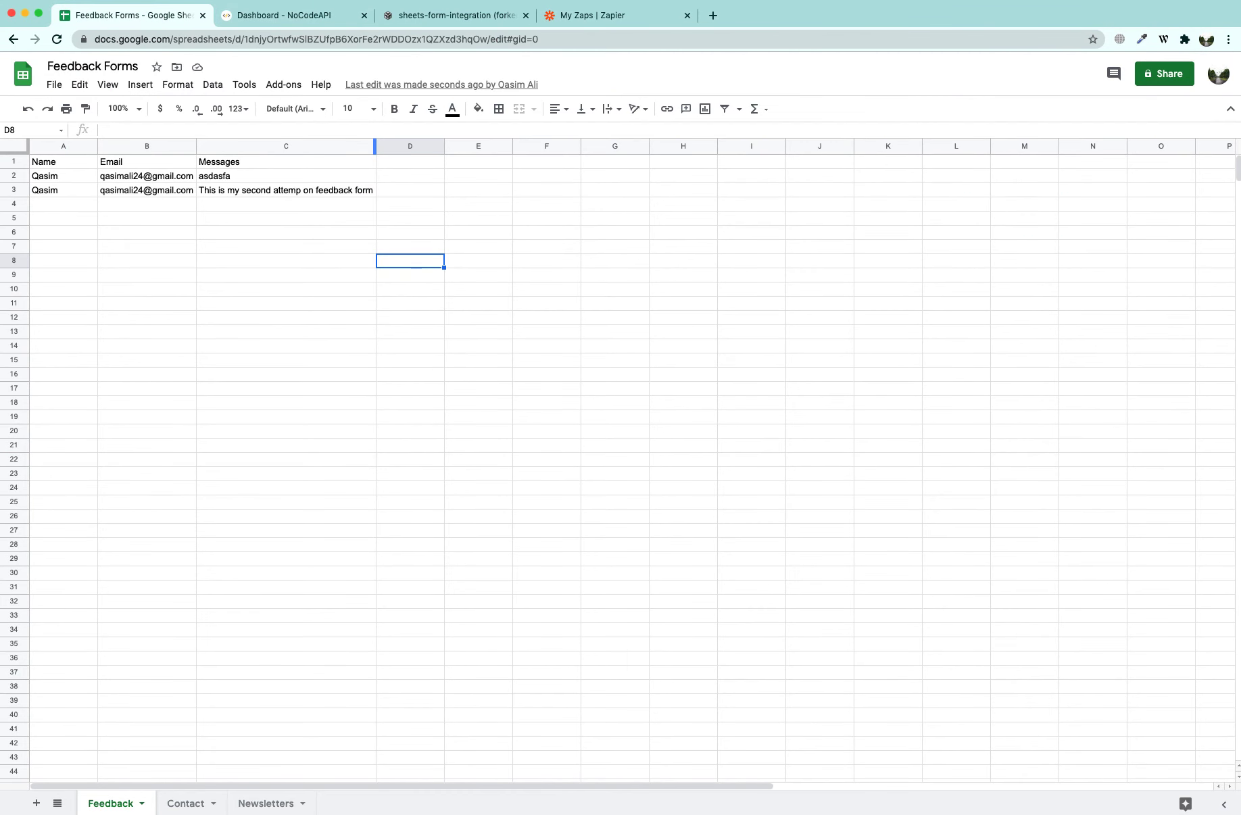
pyautogui.click(189, 806)
pyautogui.click(257, 803)
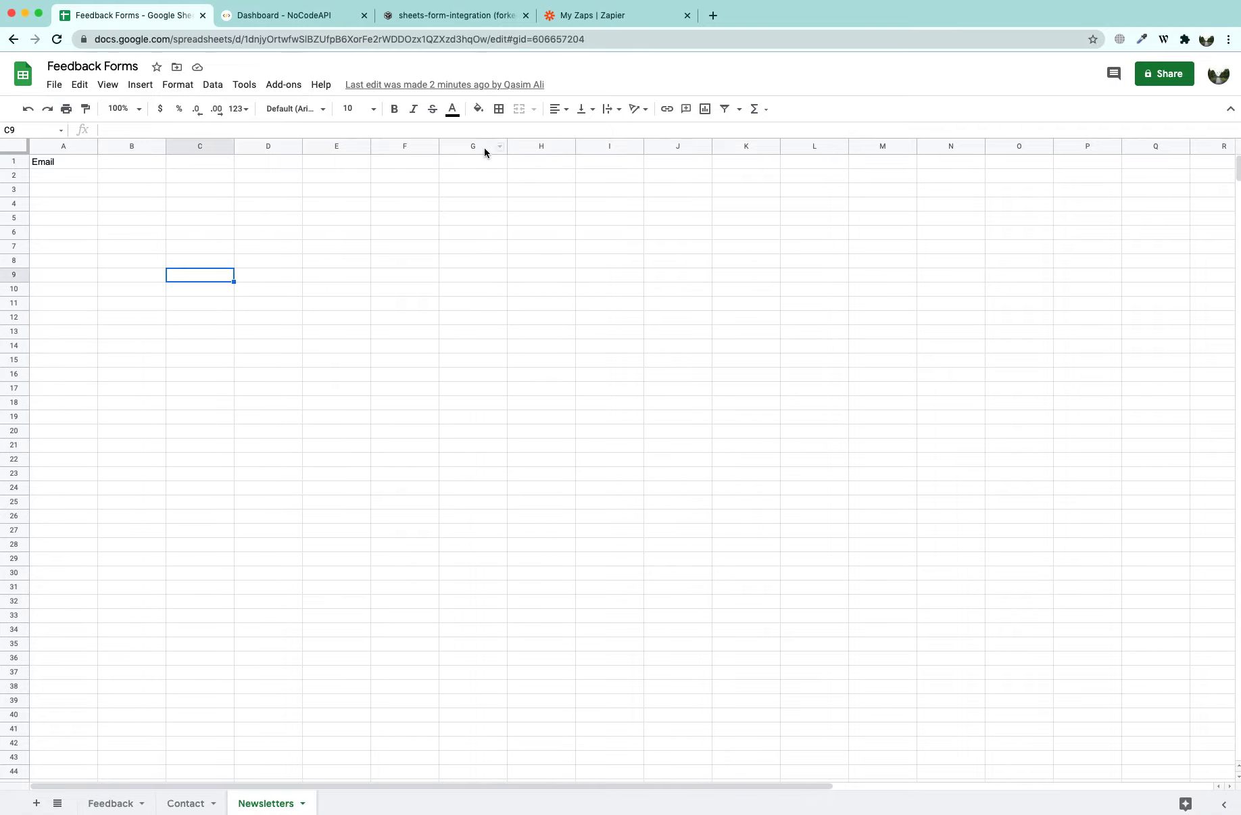
pyautogui.click(590, 16)
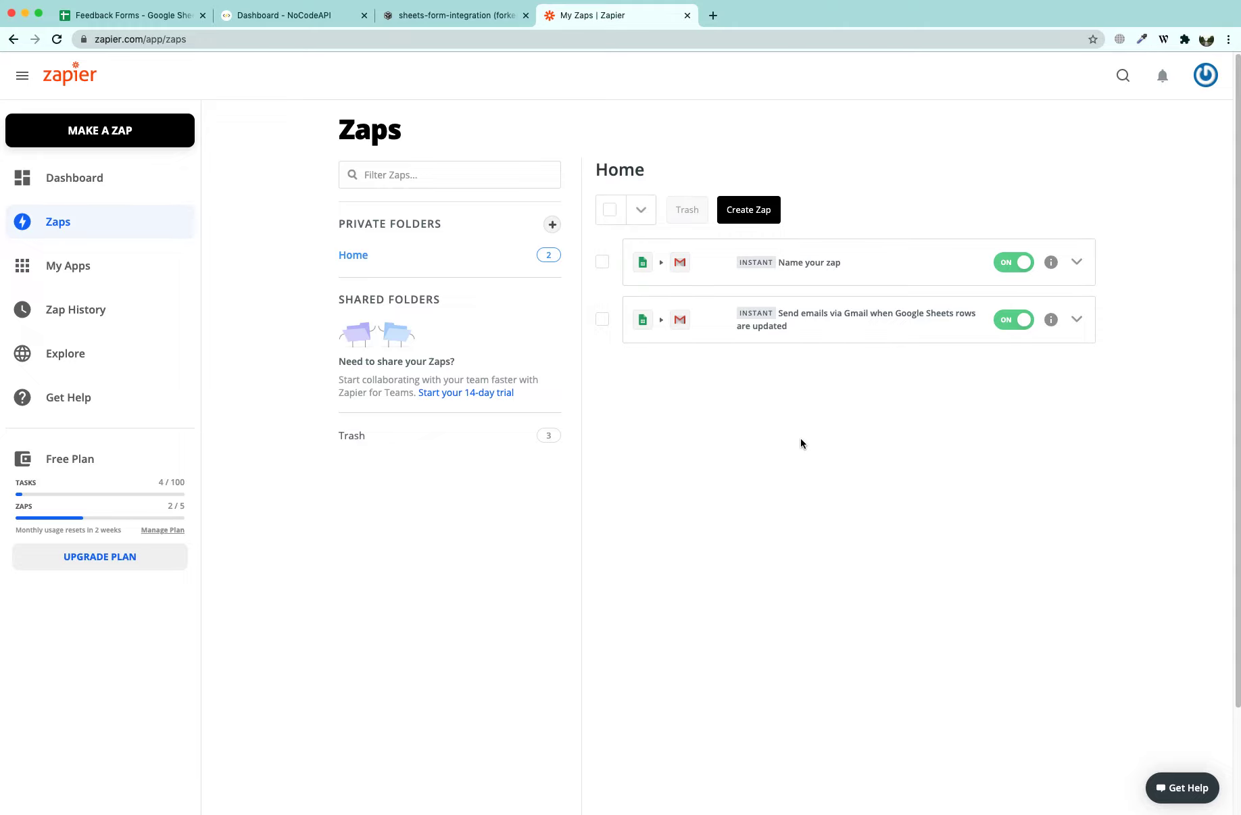
pyautogui.click(170, 19)
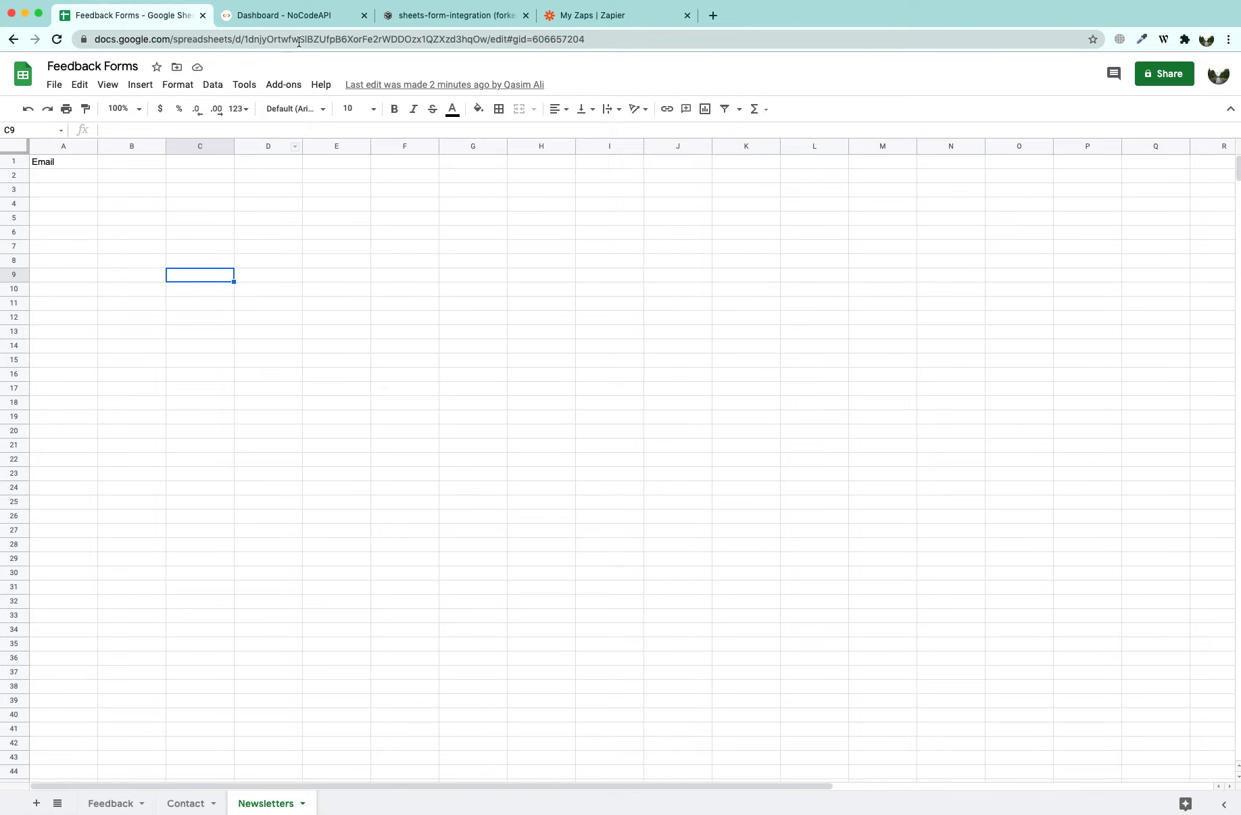
# Switch to the NoCodeAPI dashboard listing the Feedback forms, Feedback and Articles Google Sheets APIs
pyautogui.click(297, 15)
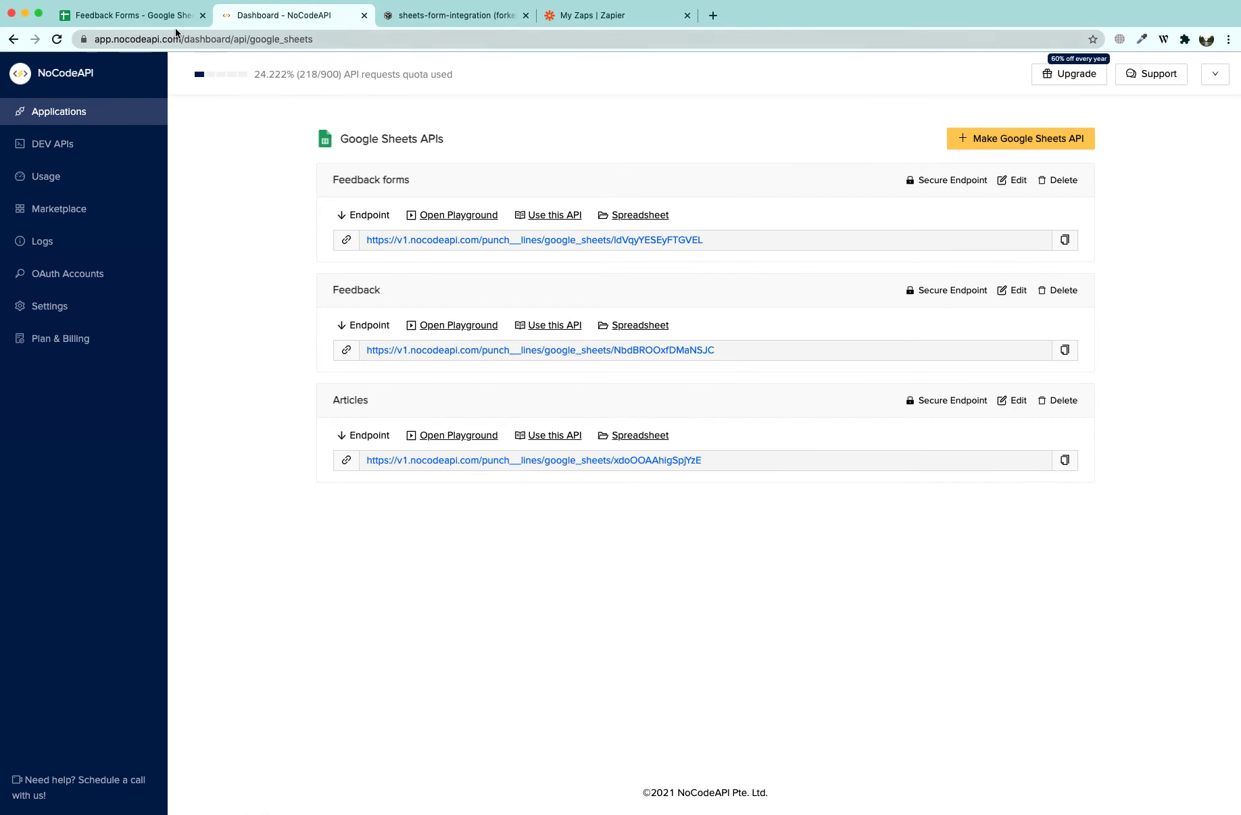
pyautogui.click(174, 18)
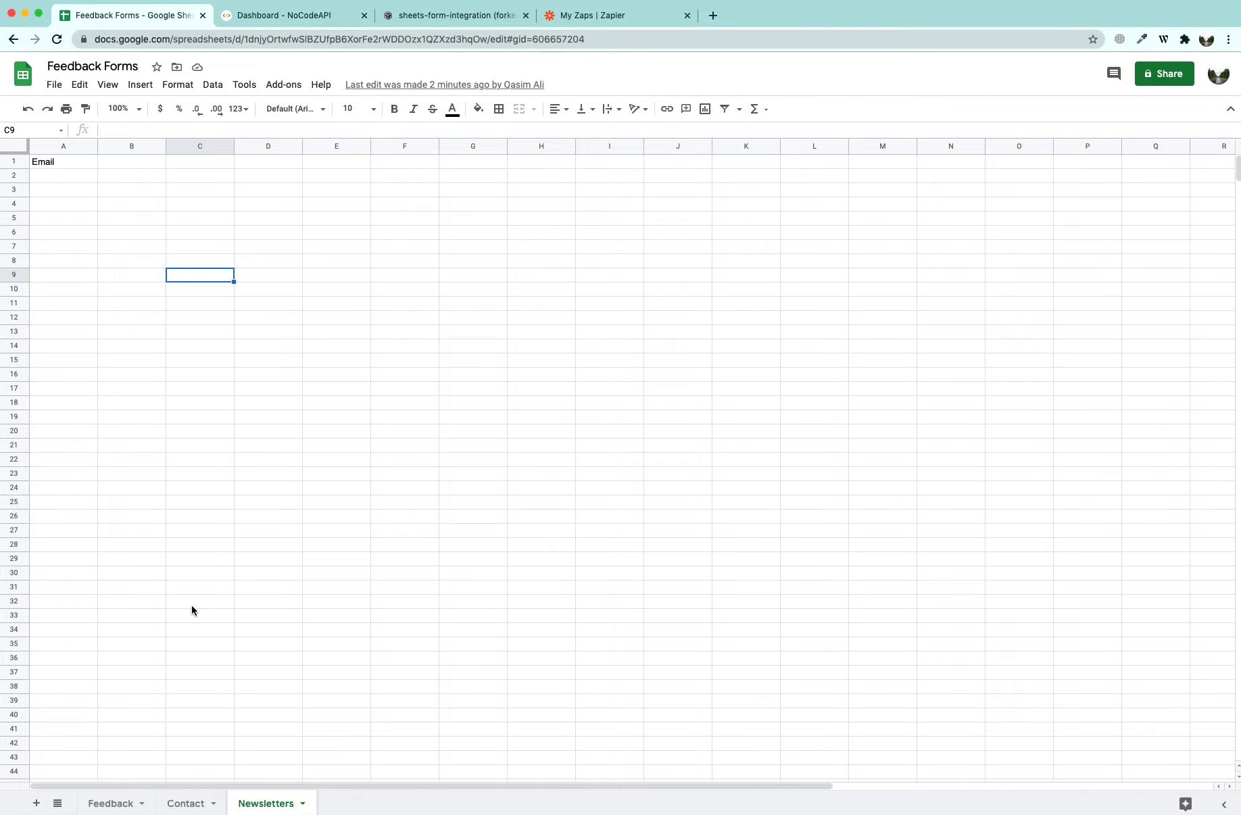
pyautogui.click(281, 16)
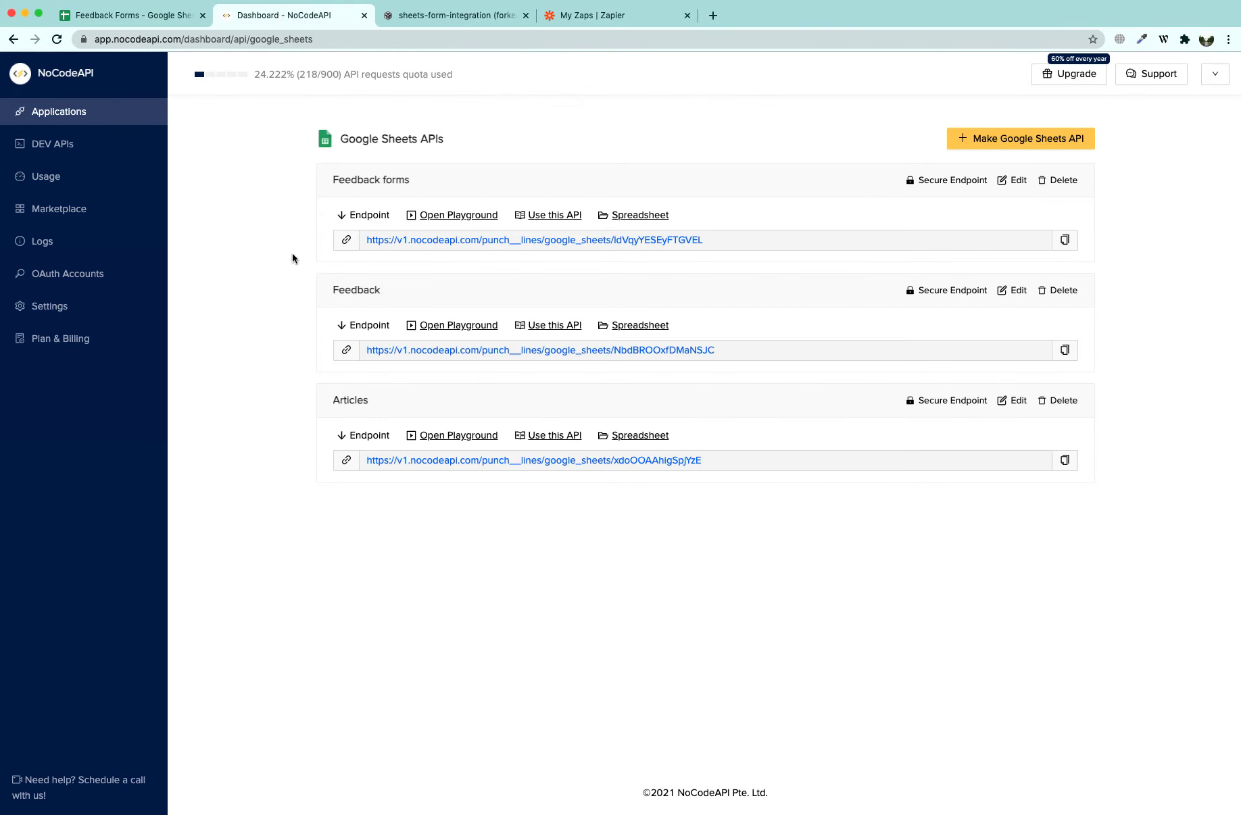